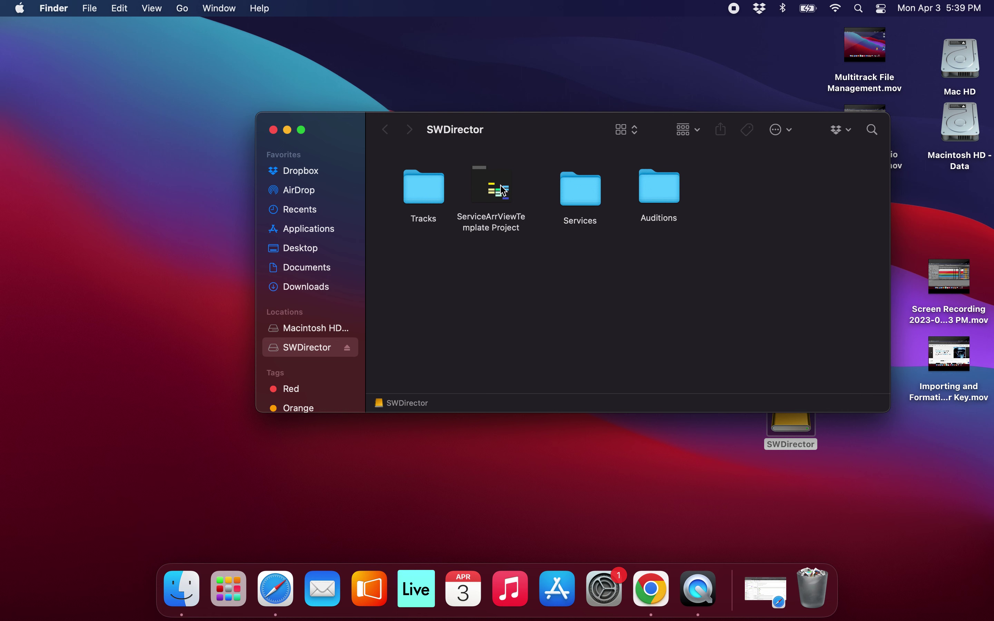
- Open the ServiceArrViewTemplatev1.2.als set from the ServiceArrViewTemplate Project folder on the SWDirector drive
double_click(501, 200)
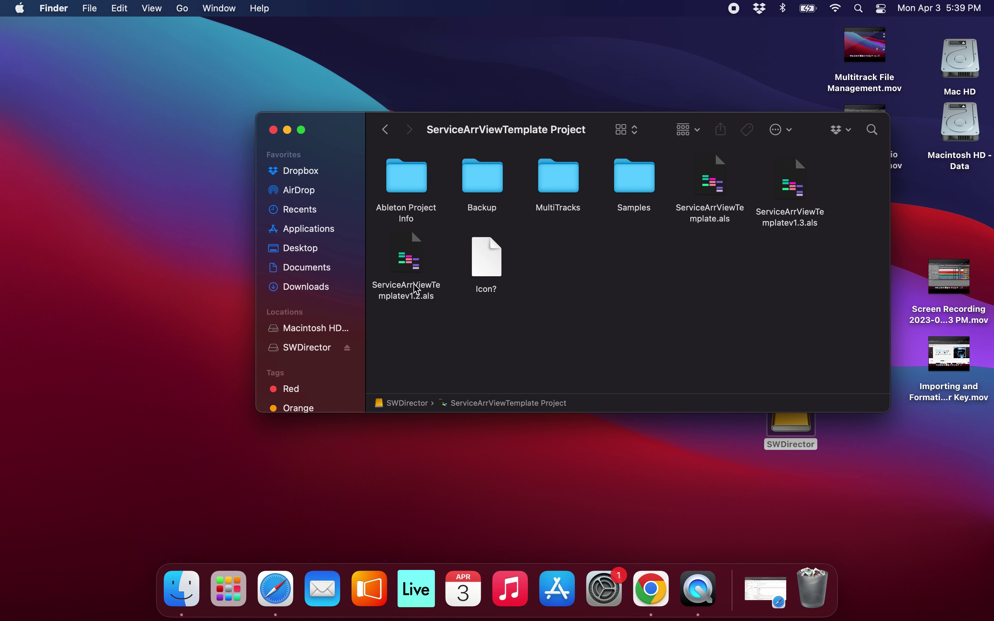
double_click(409, 258)
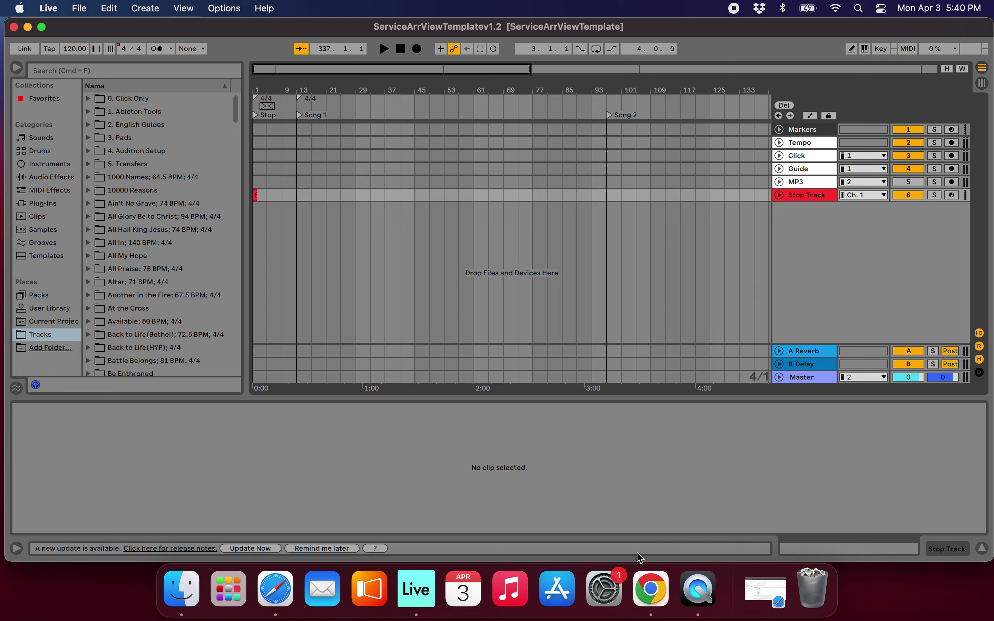
- Switch to Safari and review the song order of the worship set in the YTH Night service plan
click(769, 606)
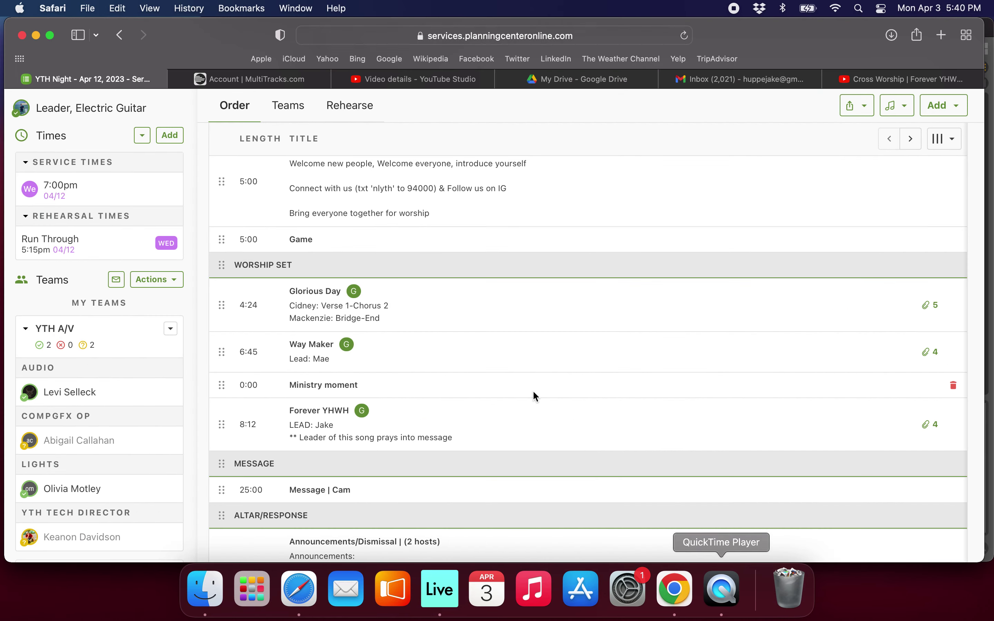
scroll(479, 249, up, 7)
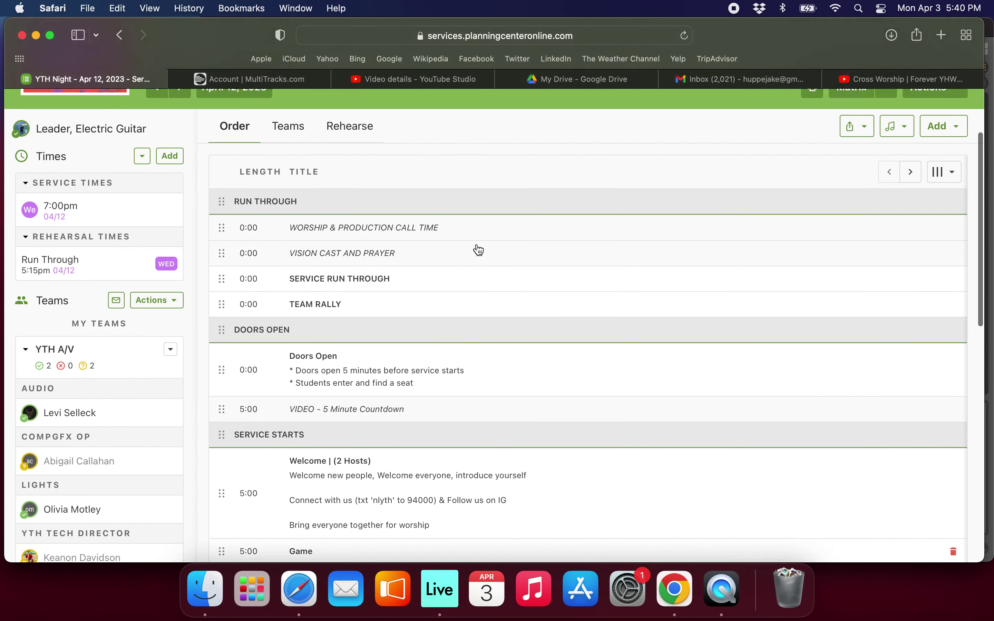
scroll(478, 250, down, 4)
scroll(478, 249, down, 3)
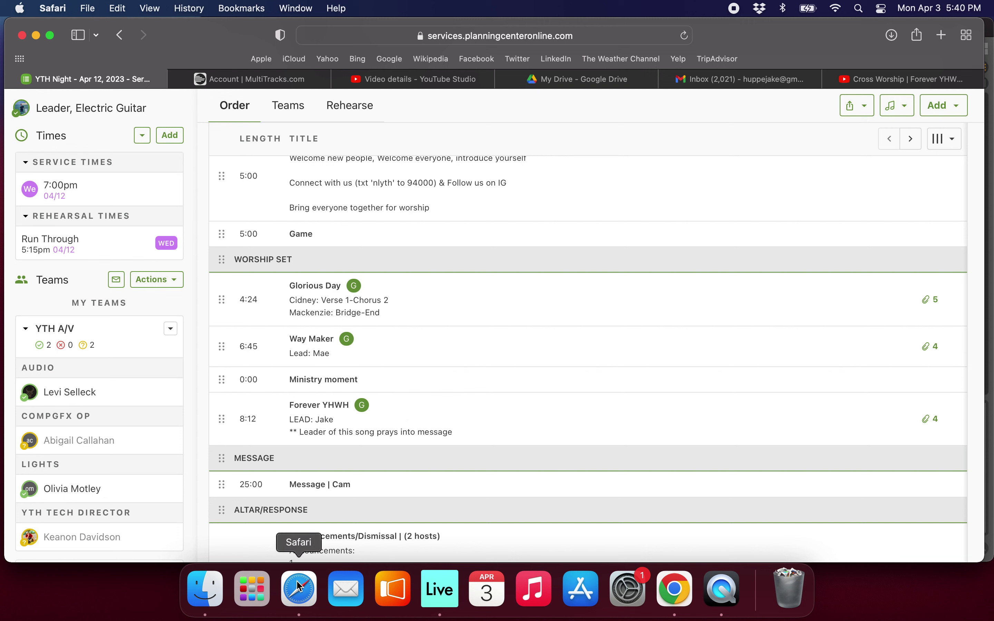
- Switch back to Live and find the Glorious Day folder in the browser's Tracks place
click(449, 589)
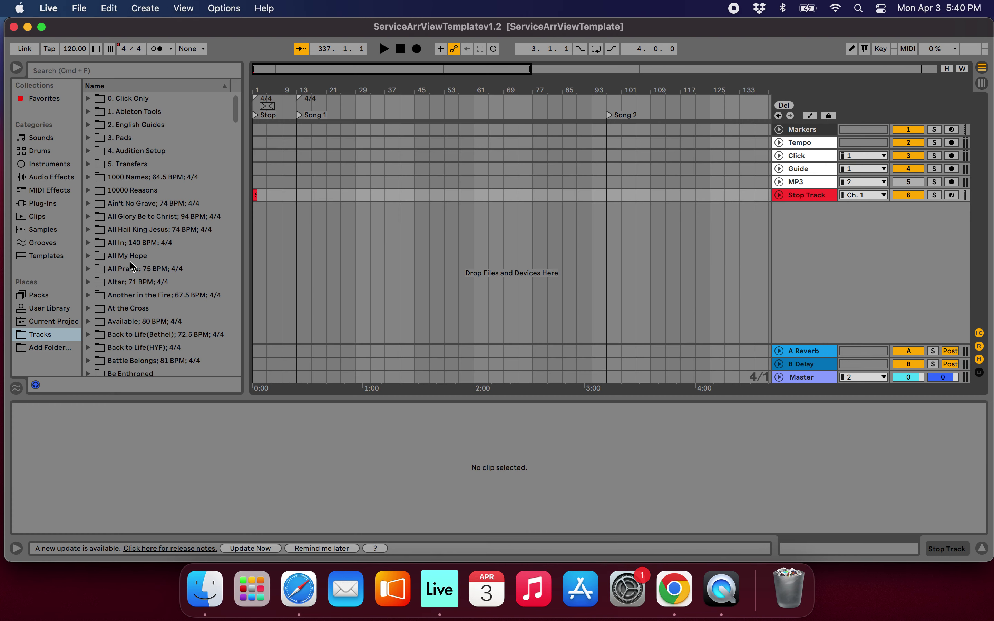
click(46, 322)
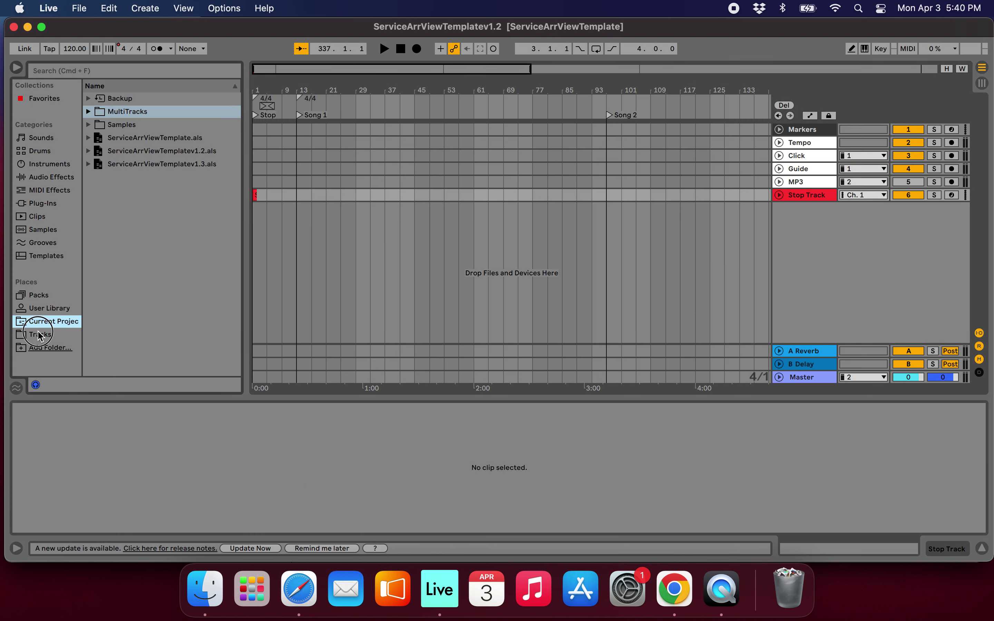
click(41, 334)
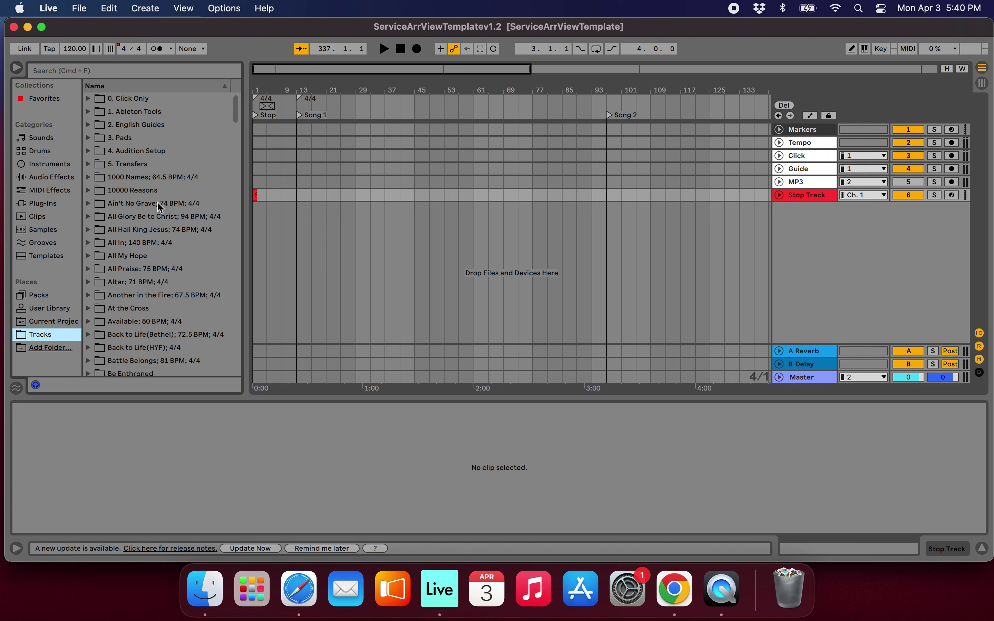
scroll(159, 207, down, 10)
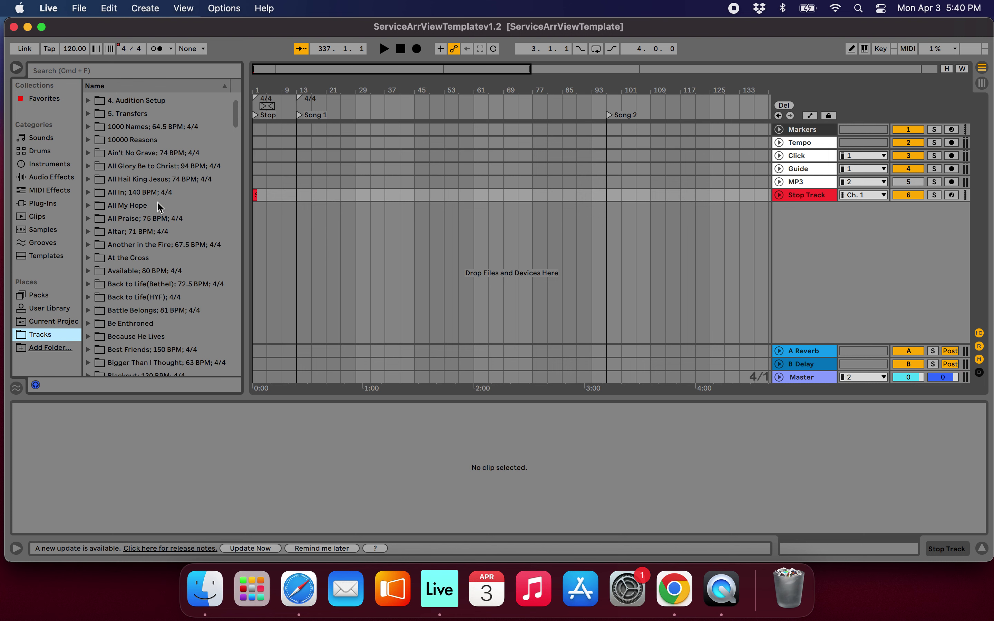
scroll(160, 207, down, 20)
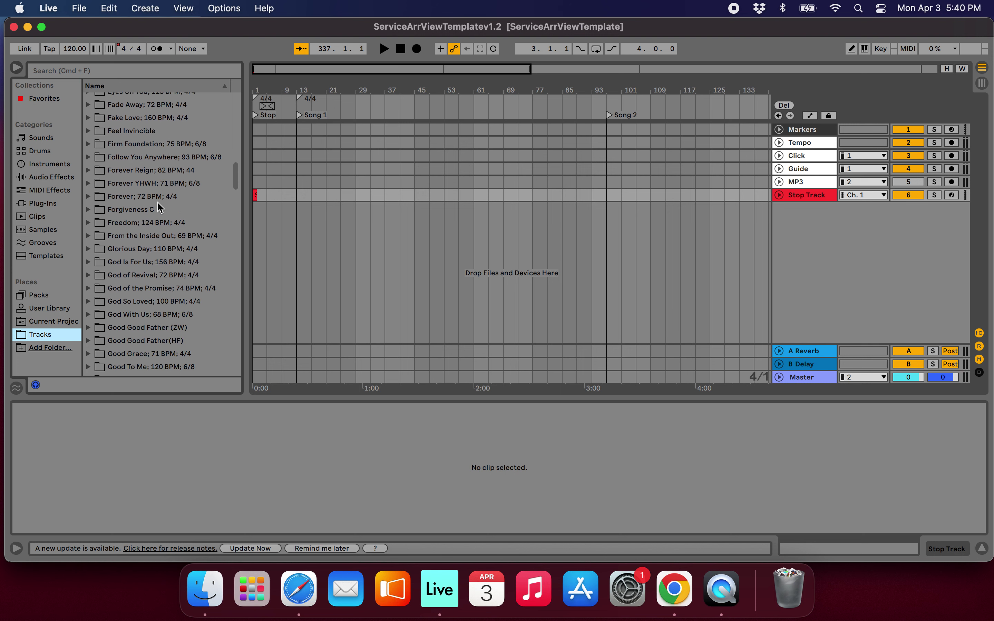
scroll(159, 207, down, 10)
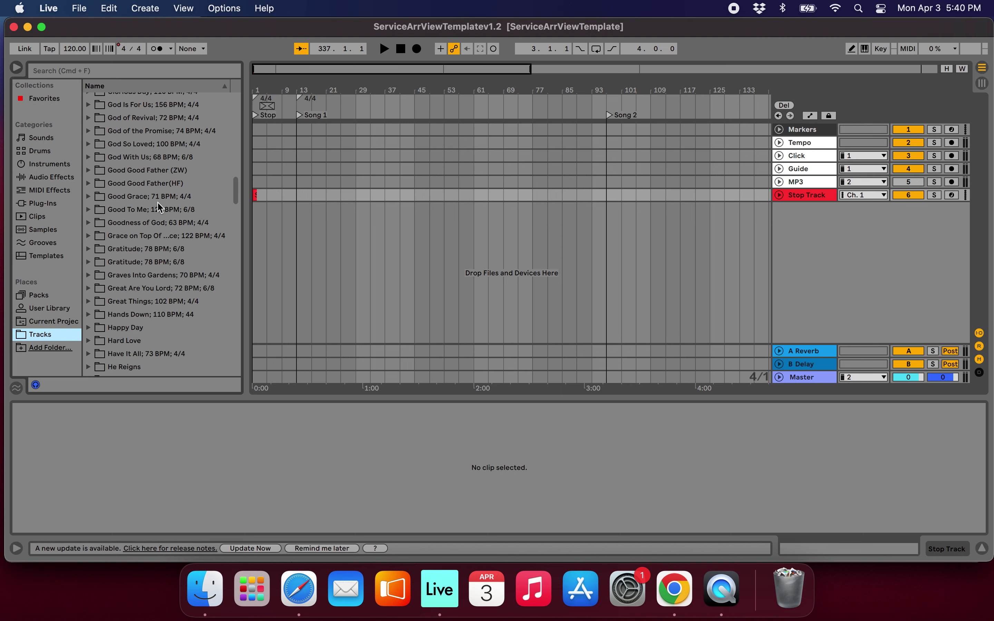
scroll(160, 207, down, 1)
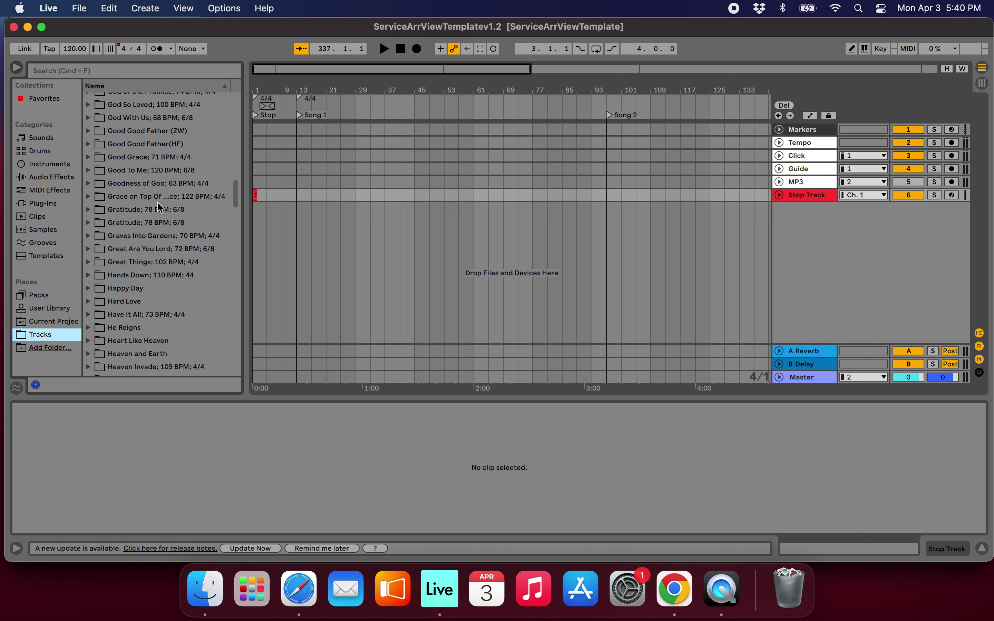
scroll(160, 206, up, 5)
scroll(160, 207, down, 2)
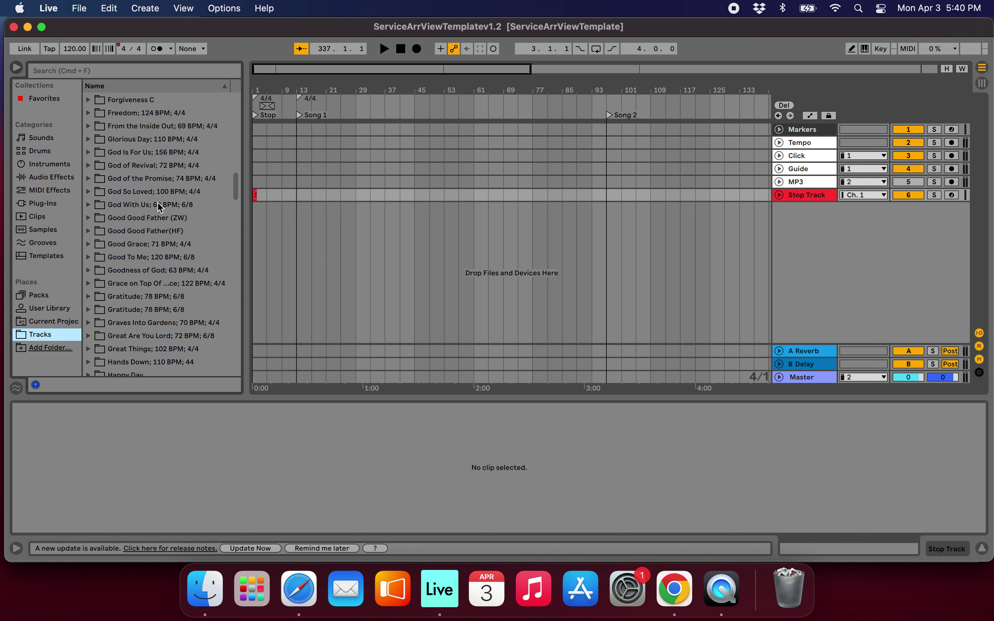
scroll(160, 206, down, 1)
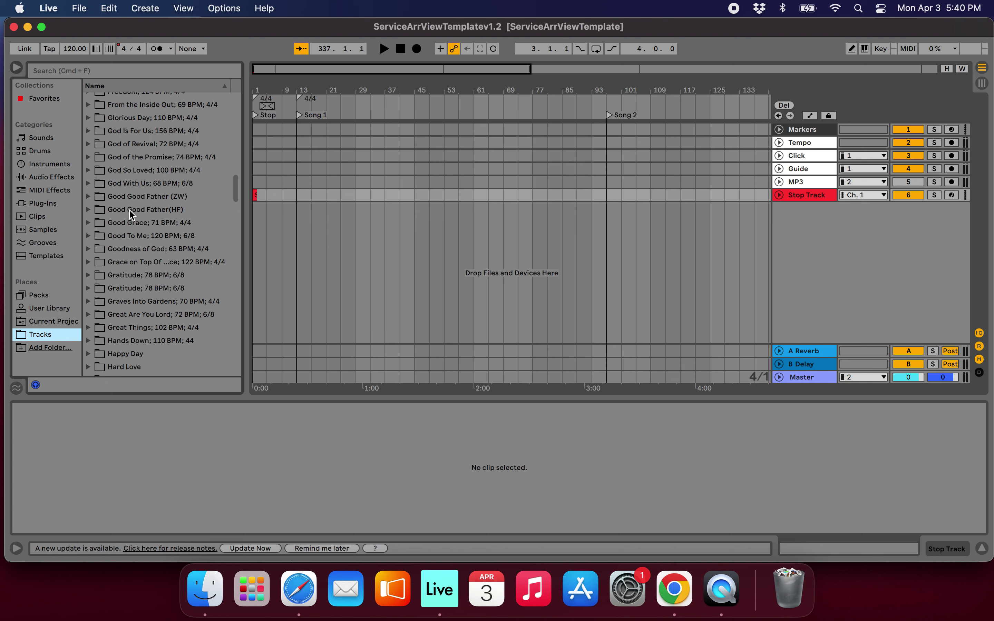
- Import the Glorious Day- FMTD.als set from the song's Key- G project folder as new tracks below the template tracks
click(119, 121)
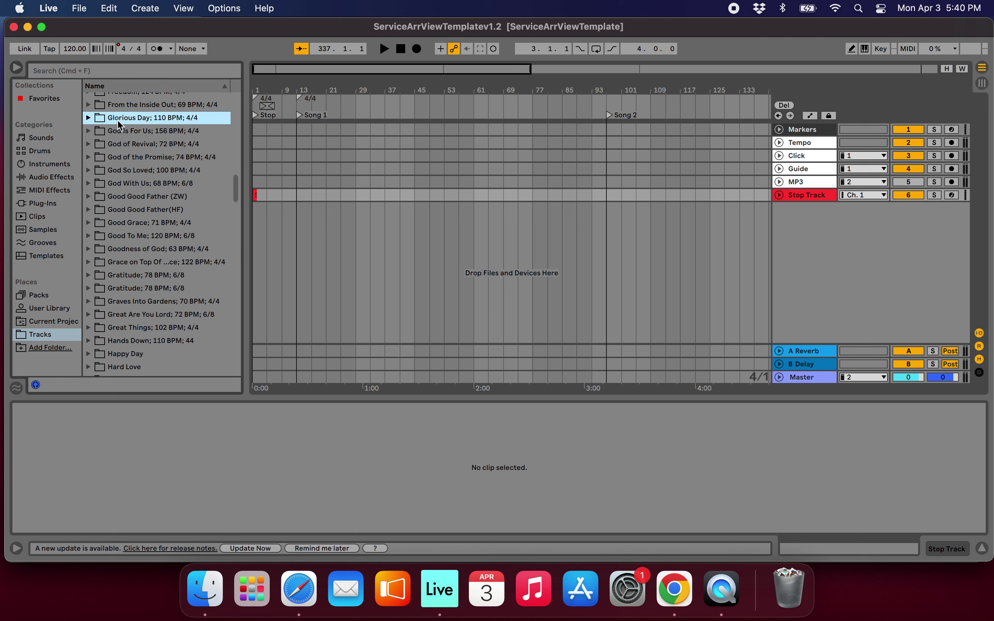
click(88, 118)
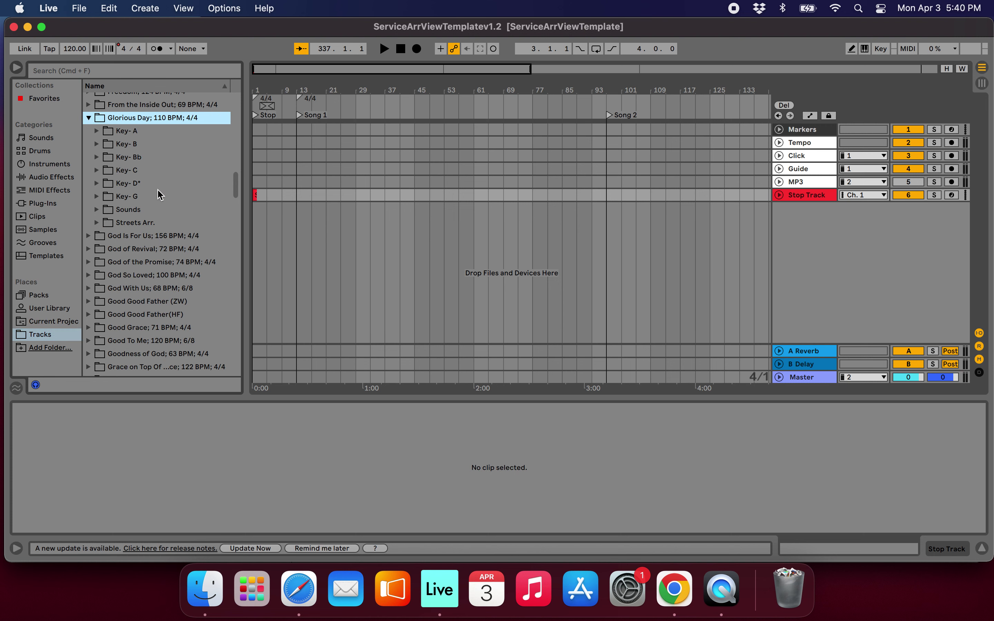
click(97, 197)
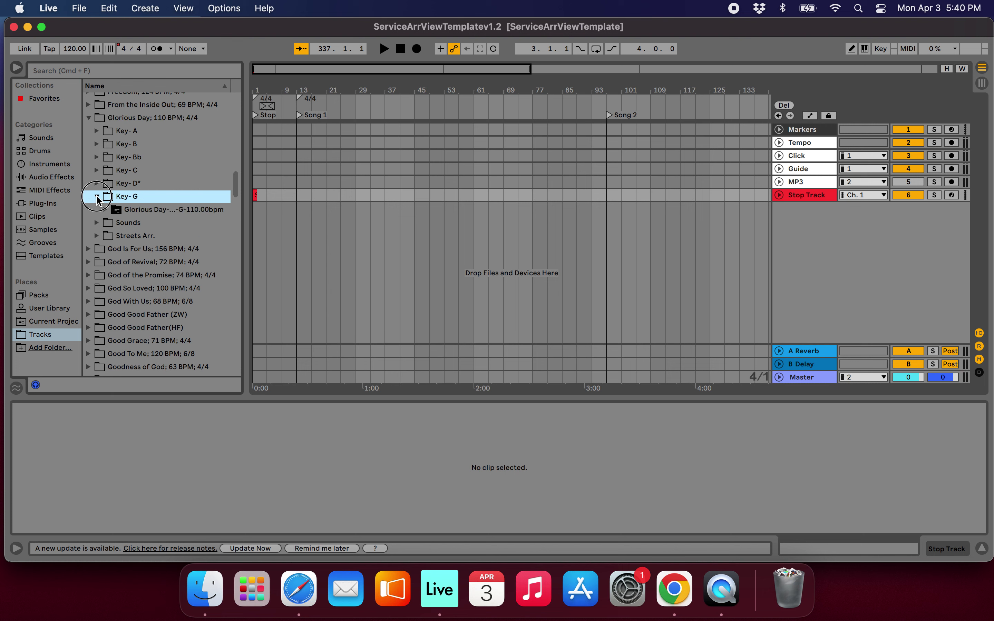
click(105, 209)
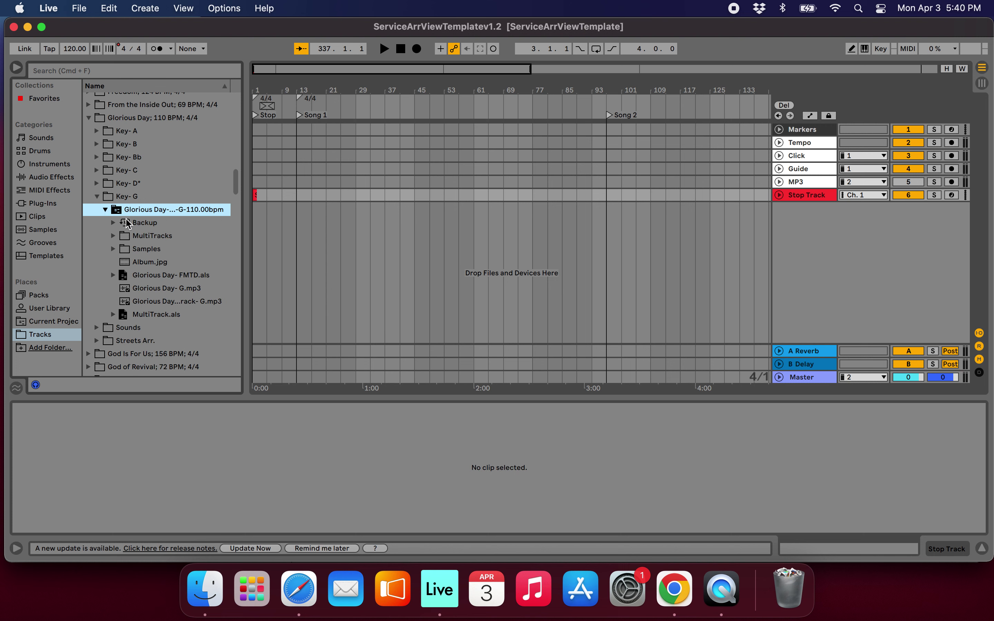
click(150, 278)
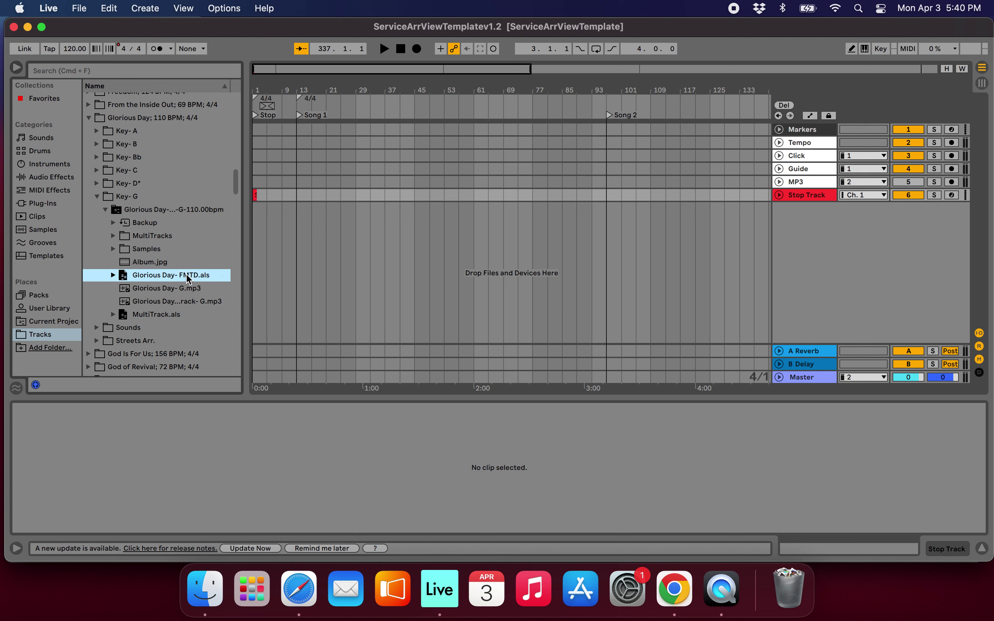
click(123, 278)
drag(123, 278, 398, 248)
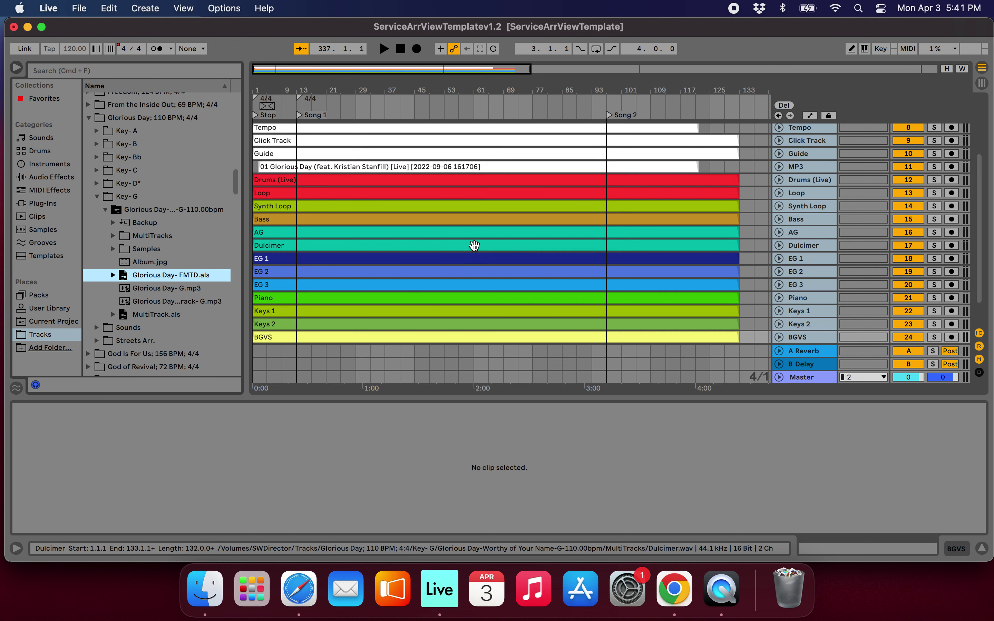
- Make room for the first song by moving the Song 2 locator to about bar 173 and Song 3 to about bar 293
key(w)
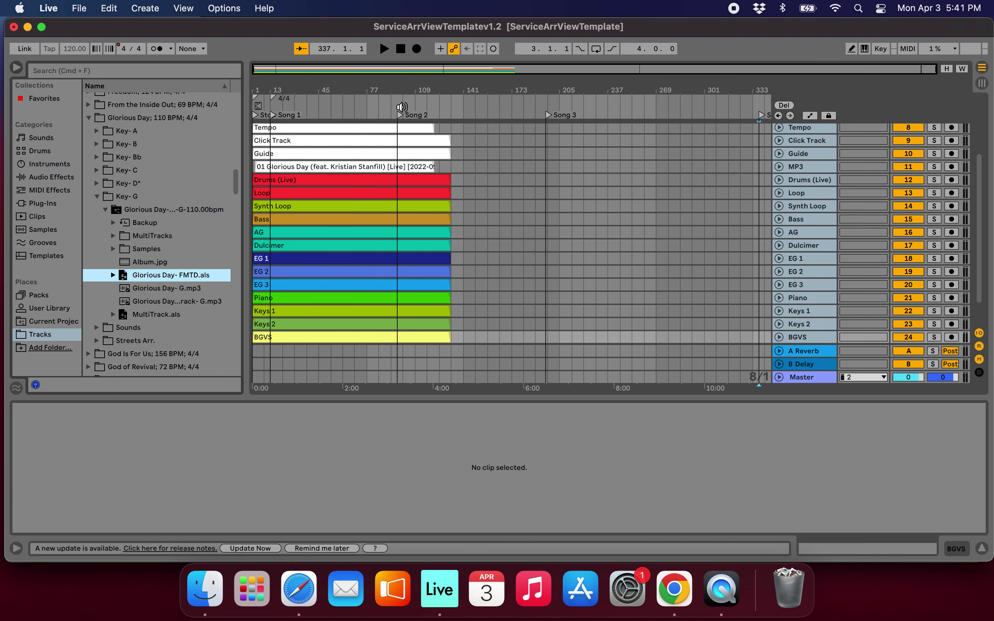
drag(399, 115, 693, 116)
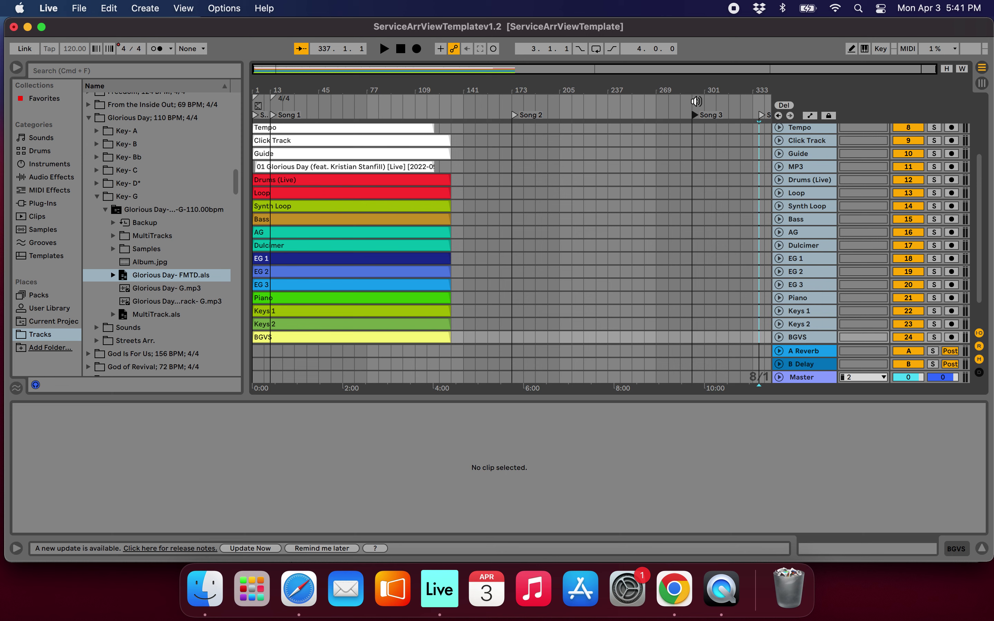
- Move all the imported Glorious Day clips together so they start at the Song 1 locator at bar 13
scroll(387, 180, down, 1)
scroll(387, 179, down, 1)
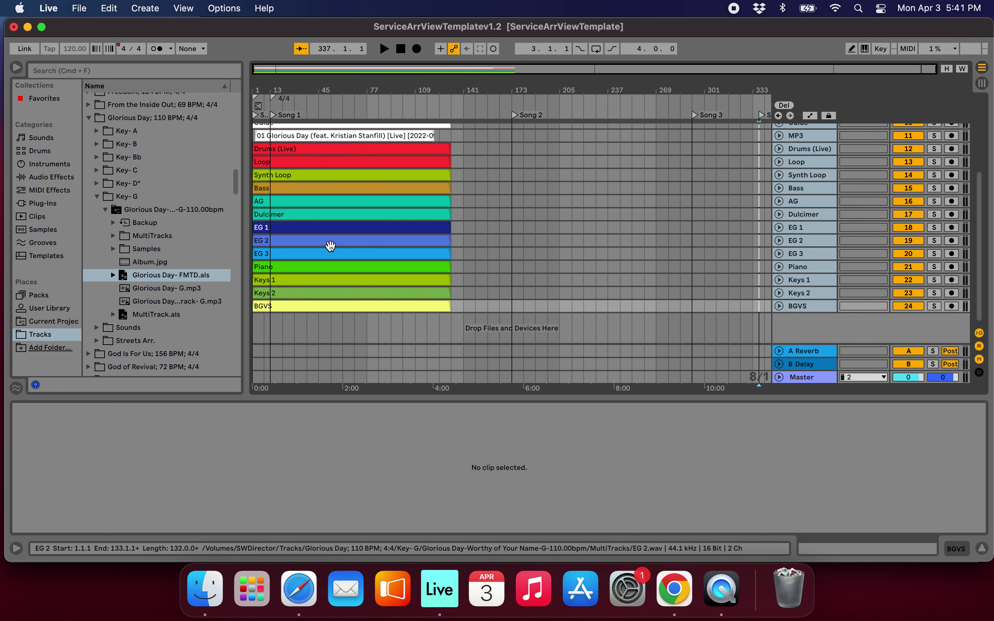
drag(463, 313, 254, 209)
right_click(279, 222)
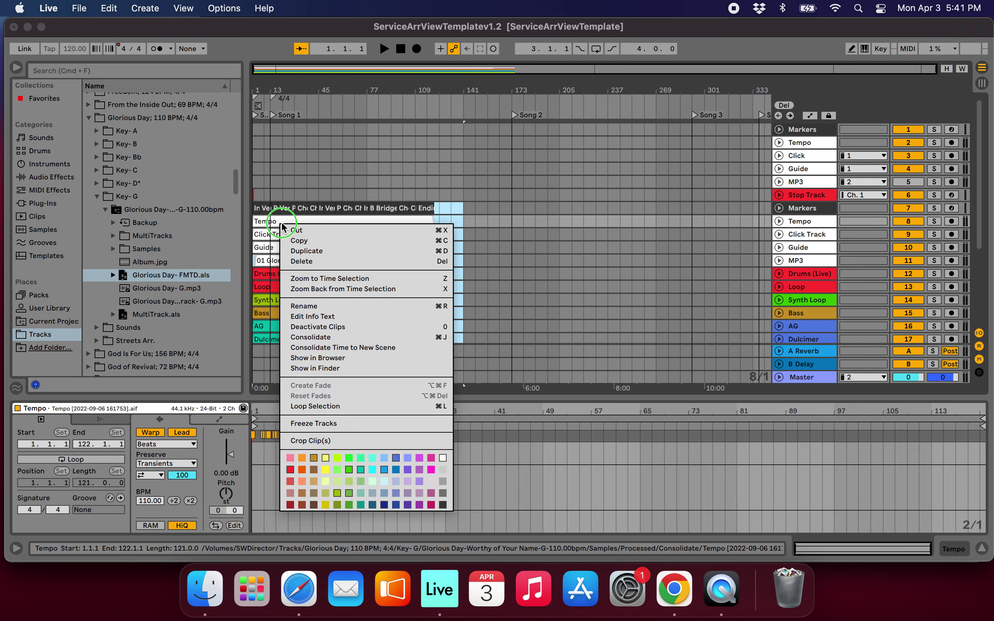
click(269, 221)
drag(275, 220, 295, 222)
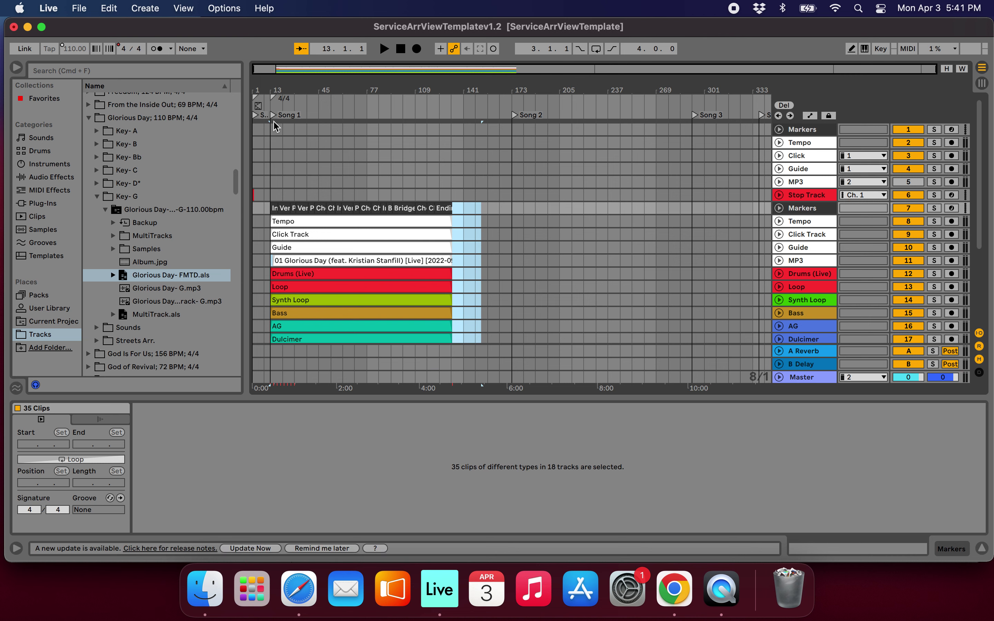
- Move the song's Markers, Tempo, Click, Guide and MP3 clips onto the matching template tracks and extend the click and guide clips to the song's end
scroll(467, 271, down, 5)
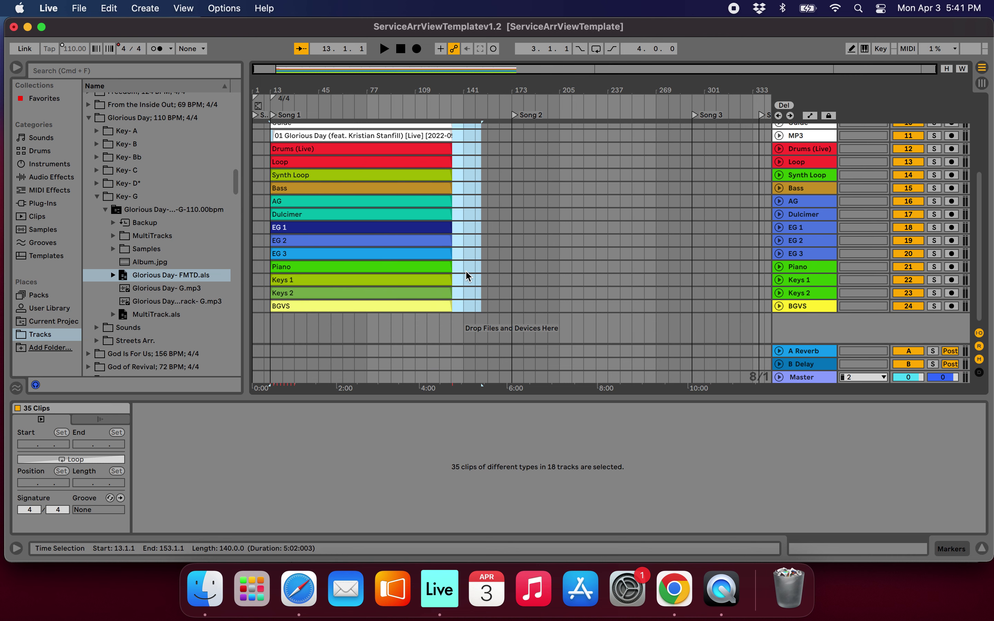
scroll(445, 204, up, 1)
scroll(447, 205, up, 4)
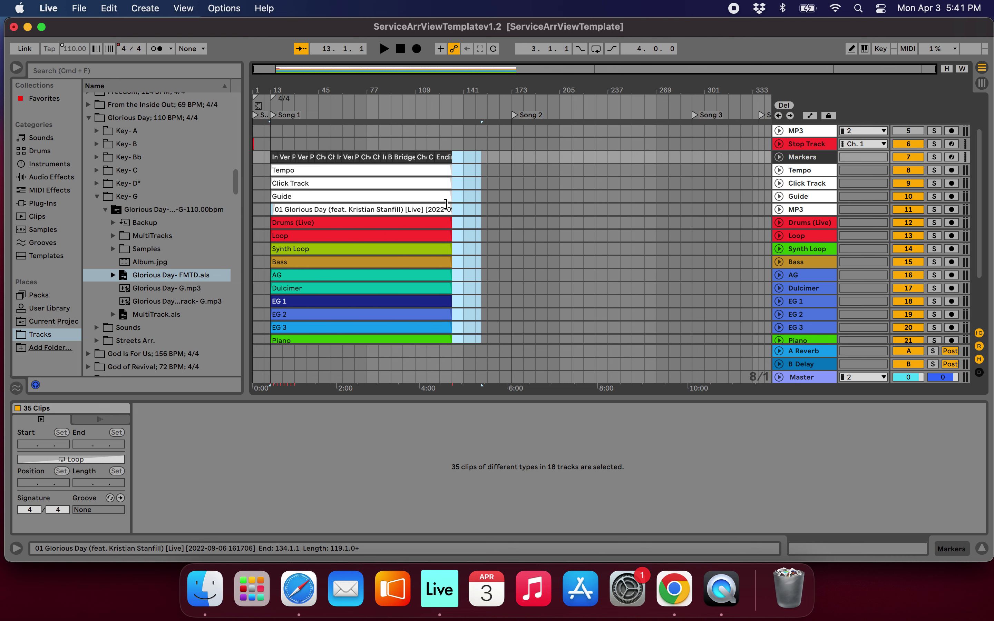
click(454, 207)
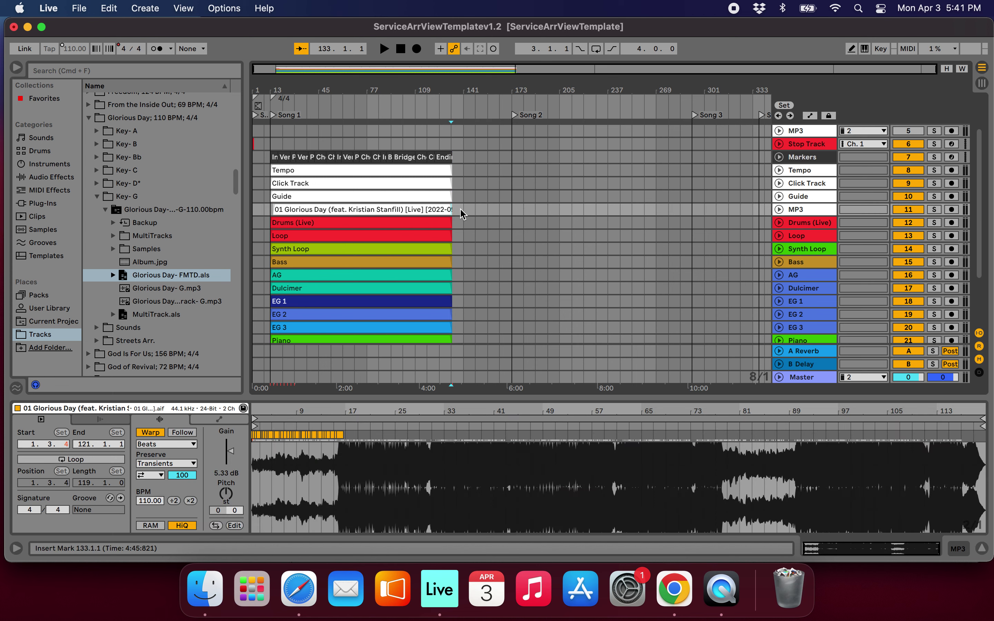
drag(462, 213, 271, 157)
scroll(344, 185, up, 3)
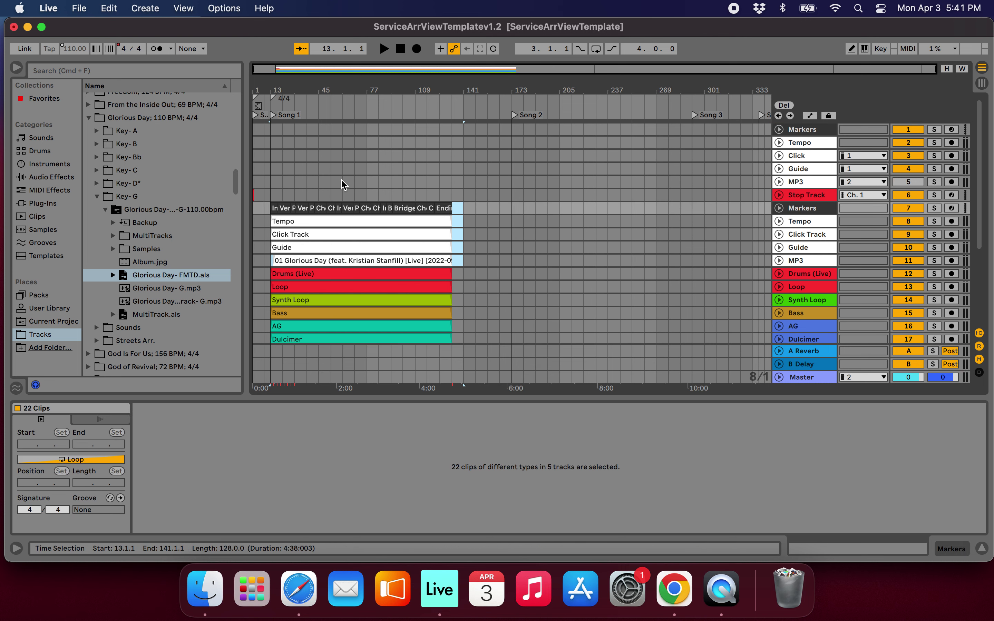
drag(324, 228, 323, 133)
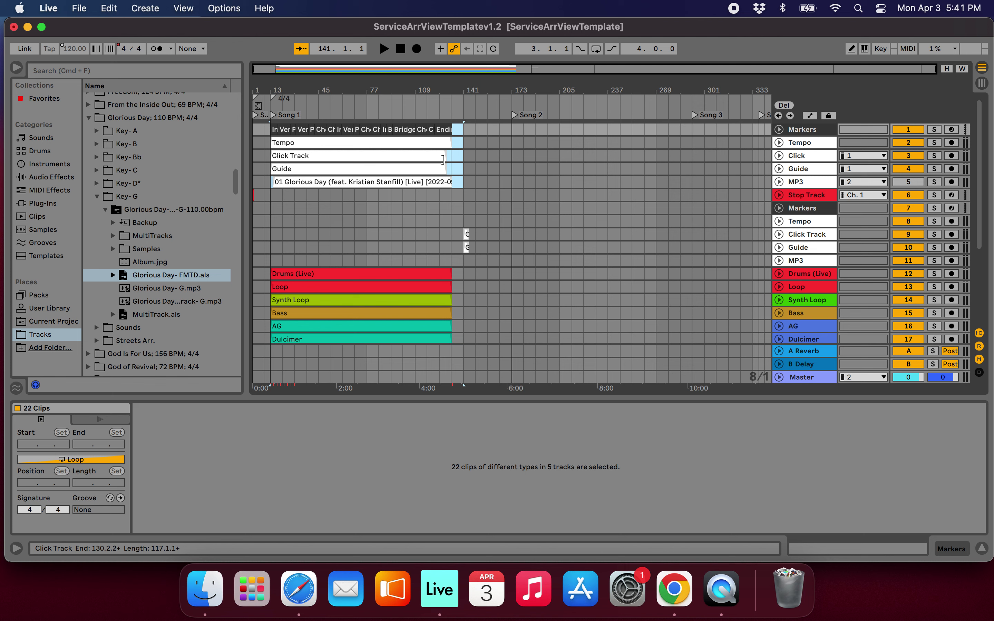
drag(442, 157, 454, 157)
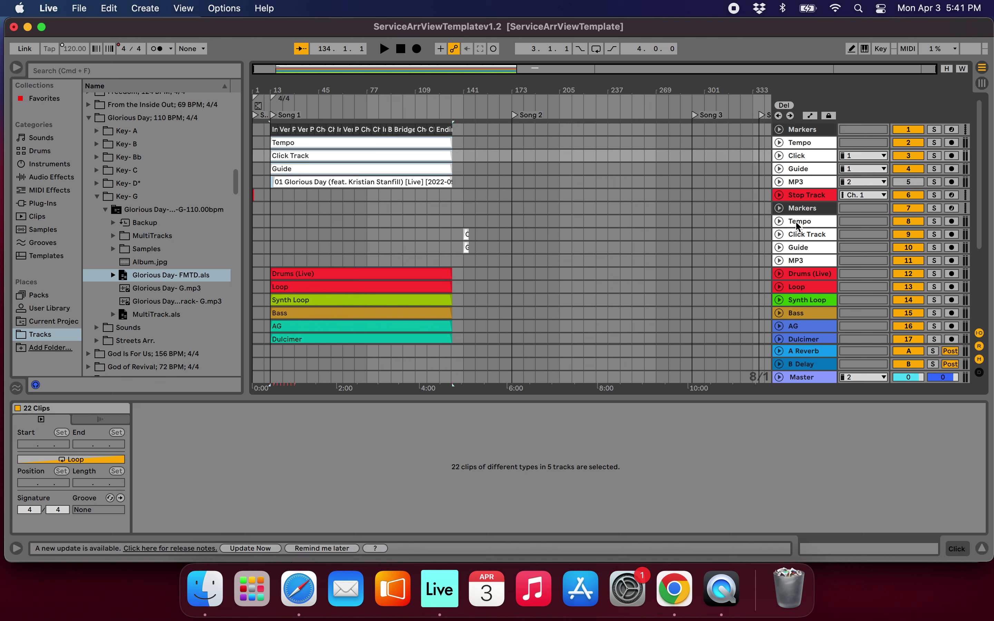
- Delete the imported duplicate Markers, Tempo, Click Track, Guide and MP3 tracks below the Stop Track
click(800, 209)
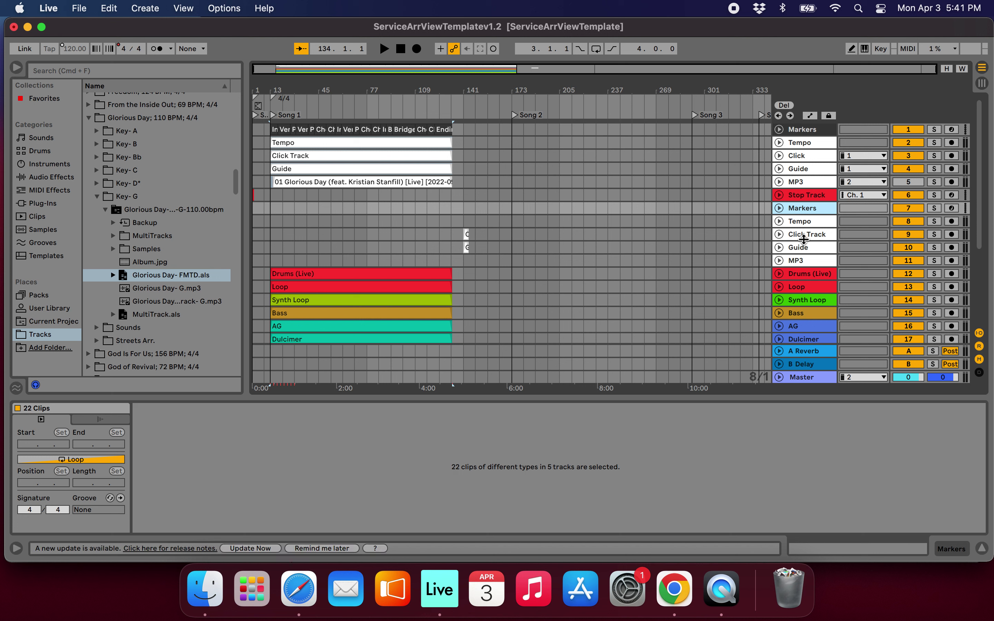
shift+click(799, 261)
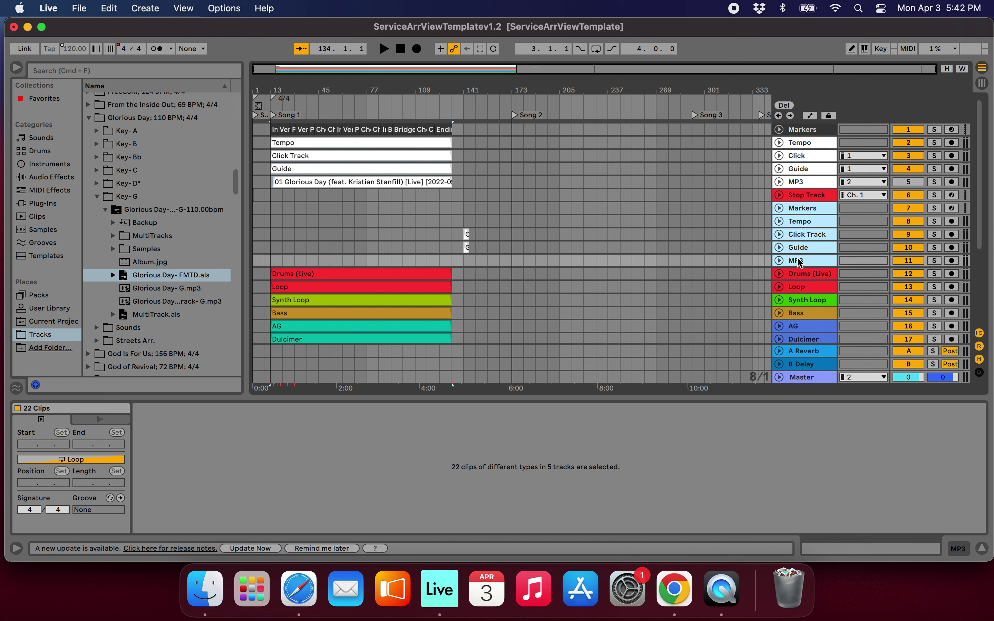
key(Delete)
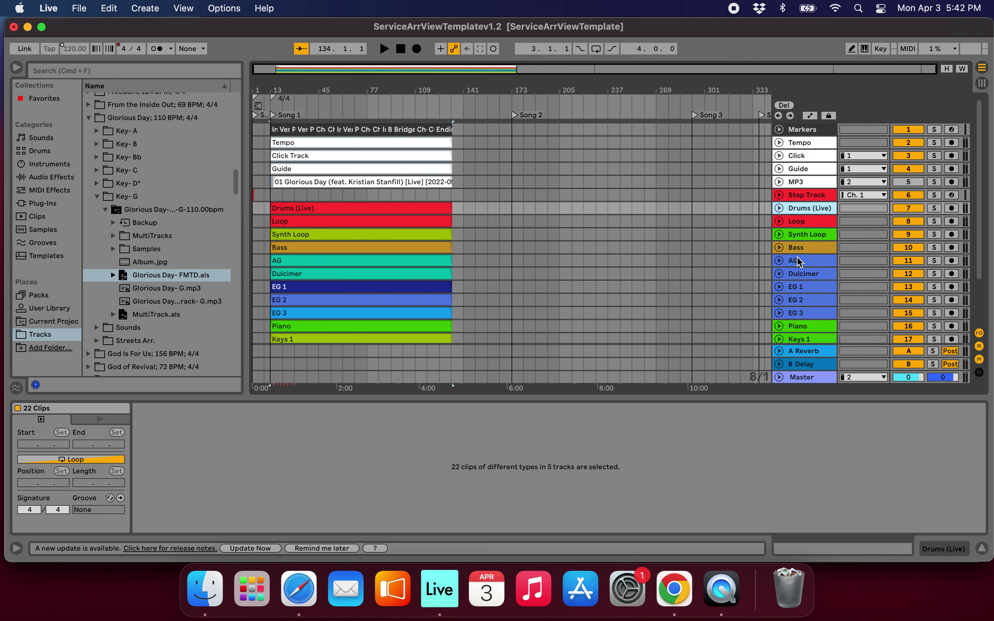
scroll(752, 239, down, 3)
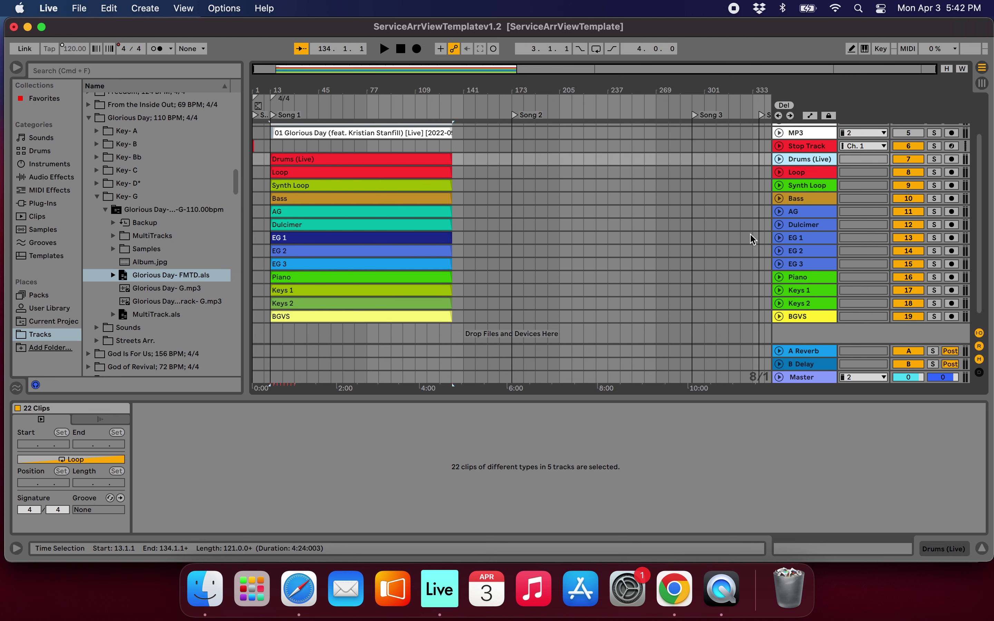
- Group the tracks from Drums (Live) through BGVS into a folded group named Glorious Day
shift+click(805, 318)
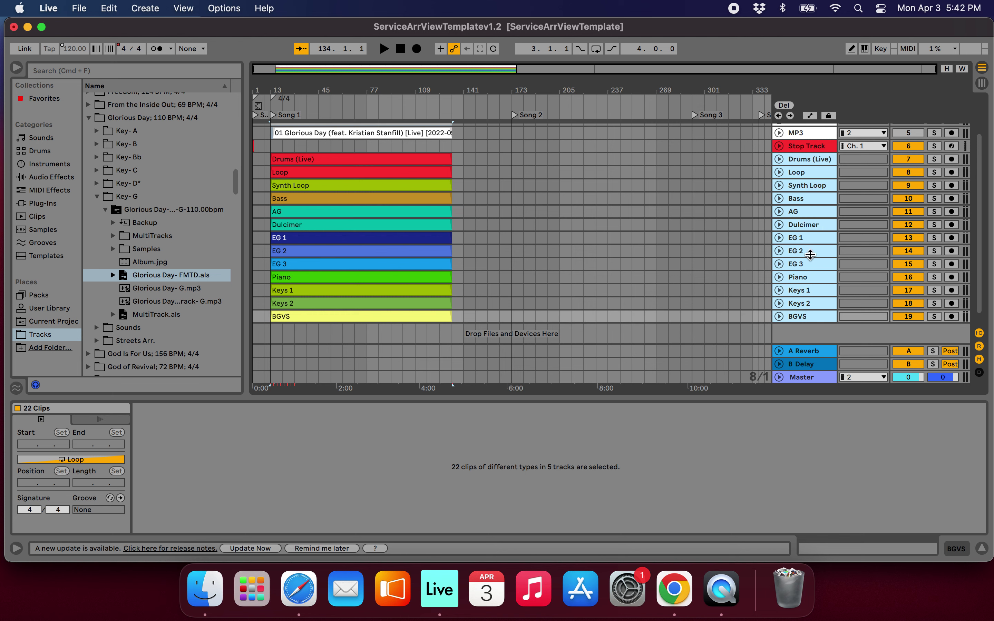
scroll(808, 253, up, 3)
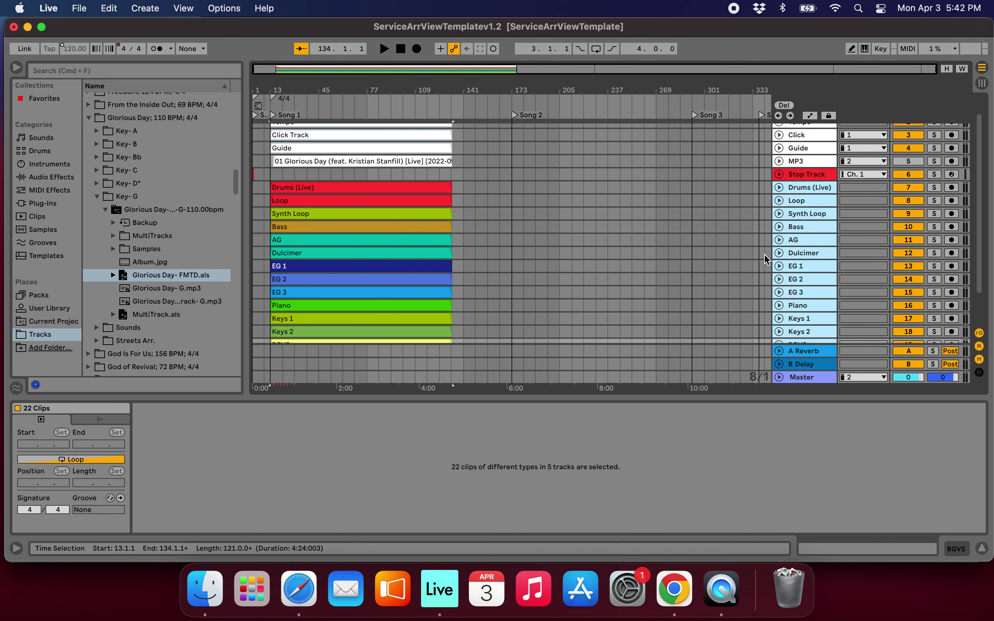
key(super+g)
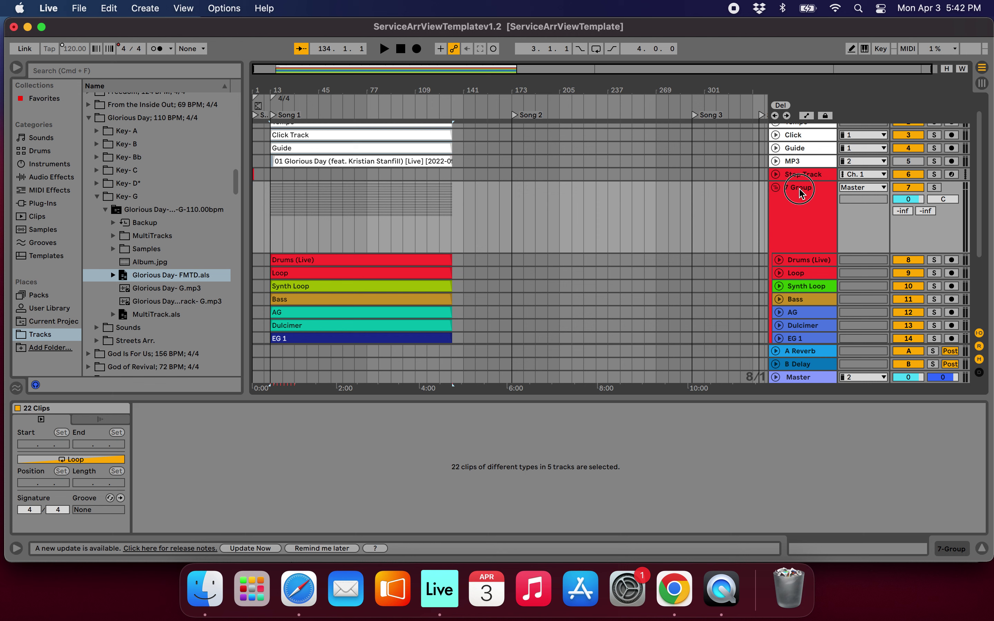
click(799, 189)
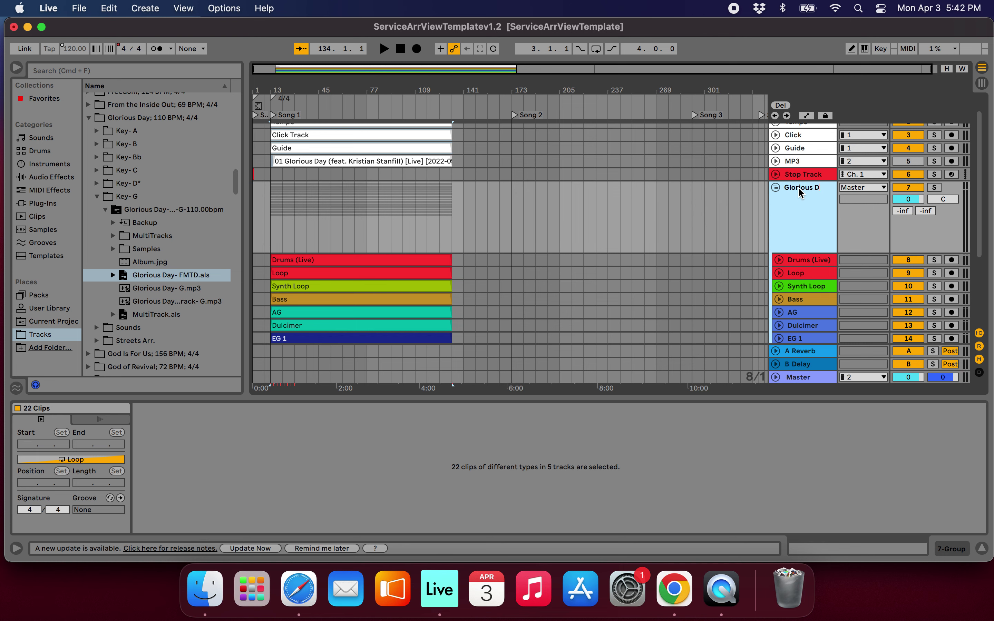
key(Return)
click(775, 188)
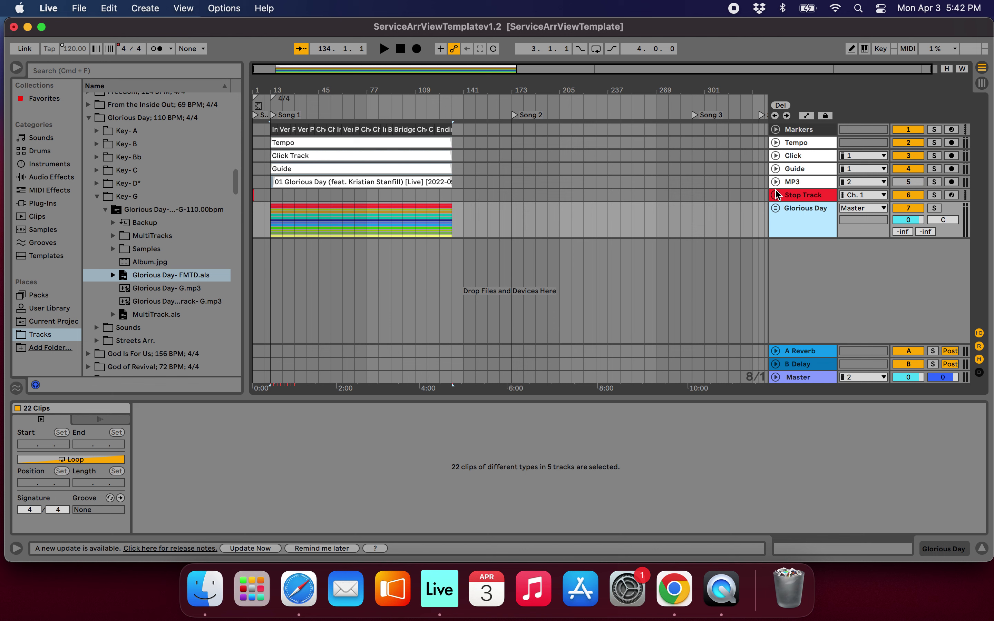
click(595, 220)
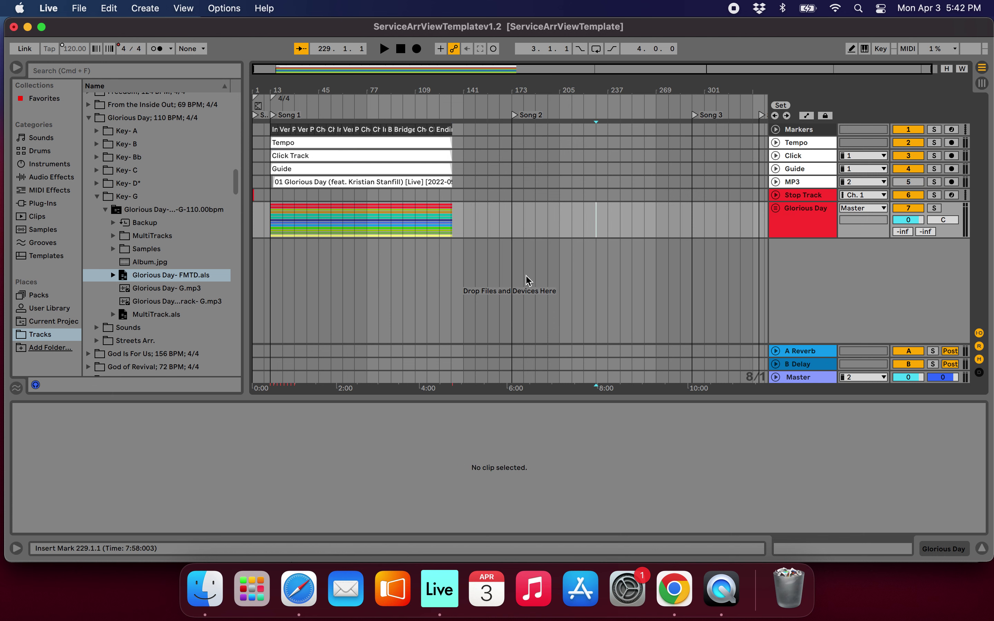
- Collapse the Glorious Day folder in the browser and check the service order in Safari for the next worship song and its key
click(97, 196)
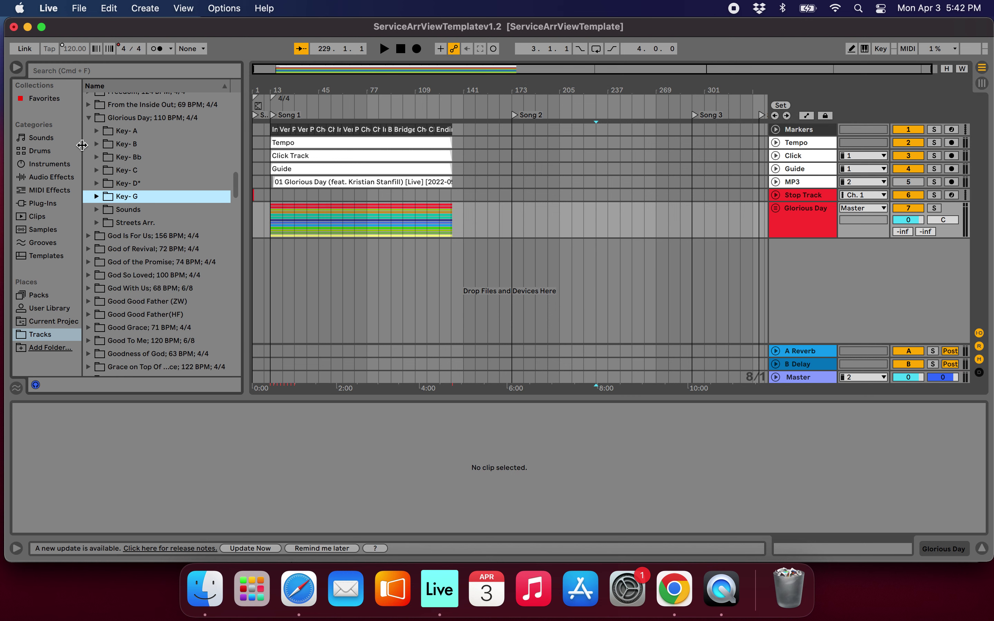
click(89, 117)
scroll(107, 232, down, 3)
scroll(108, 231, down, 6)
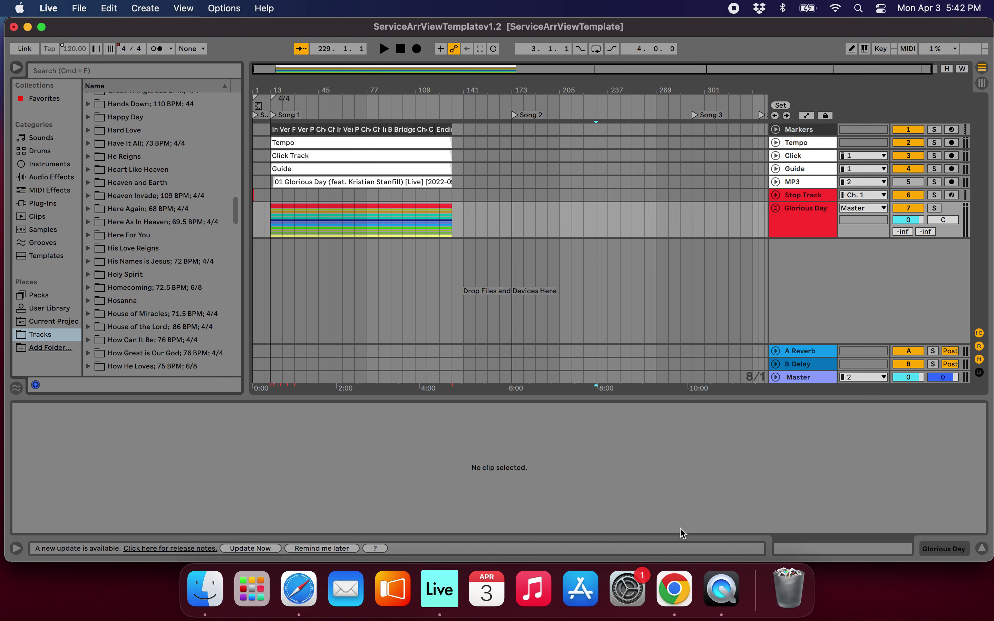
click(289, 587)
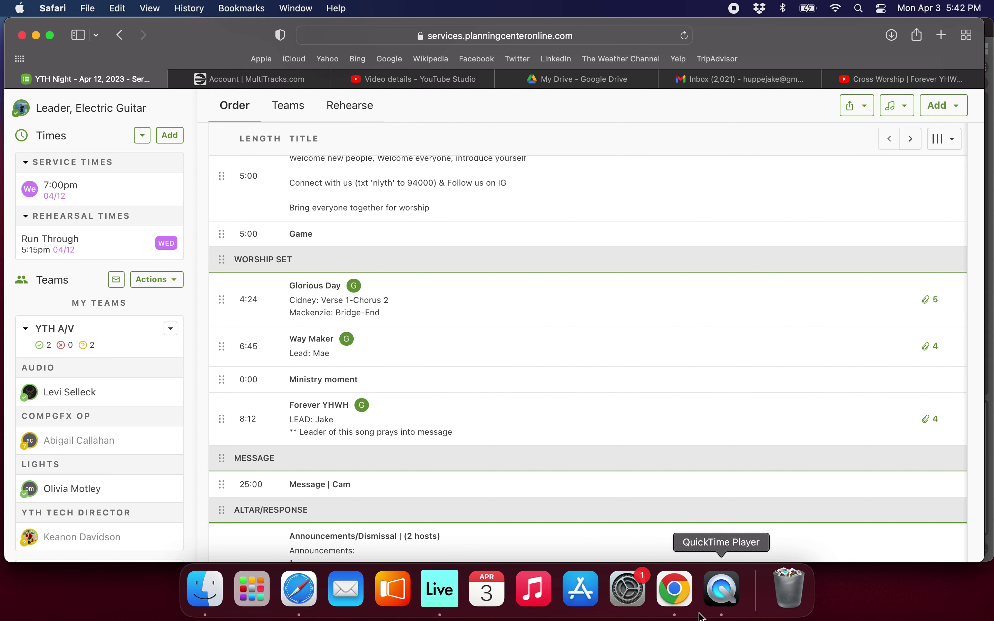
click(439, 588)
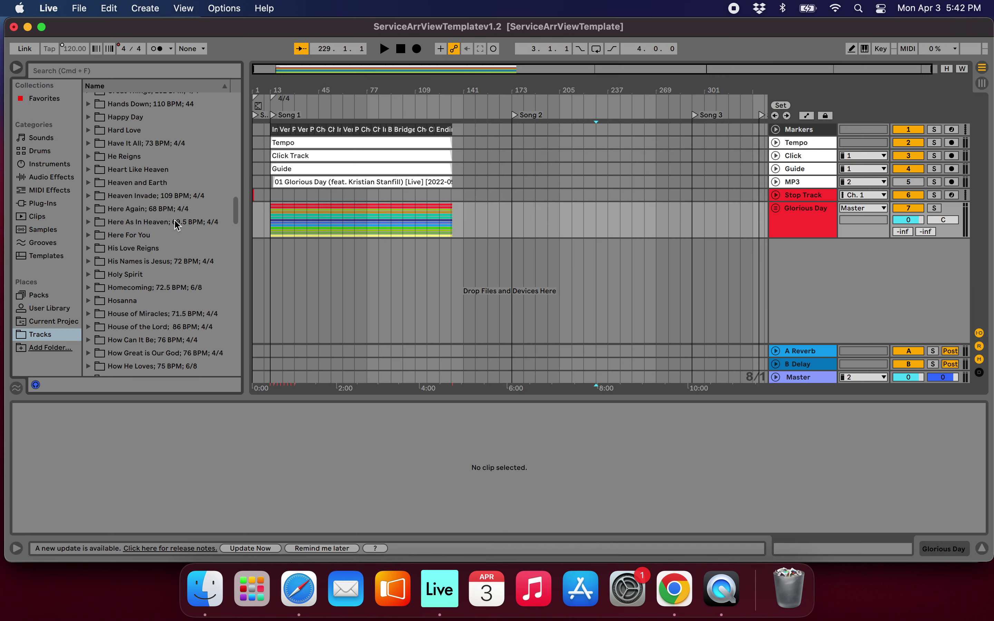
- Find the Way Maker; 68 BPM folder in the Tracks library and expand its Key- G multitrack project
scroll(178, 224, down, 20)
scroll(177, 224, down, 20)
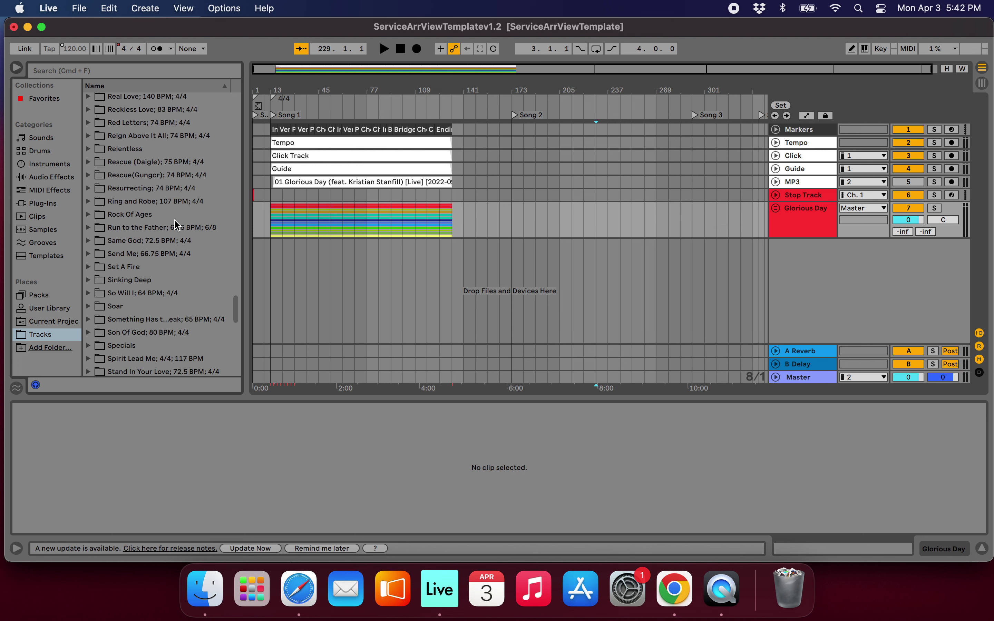
scroll(177, 224, down, 2)
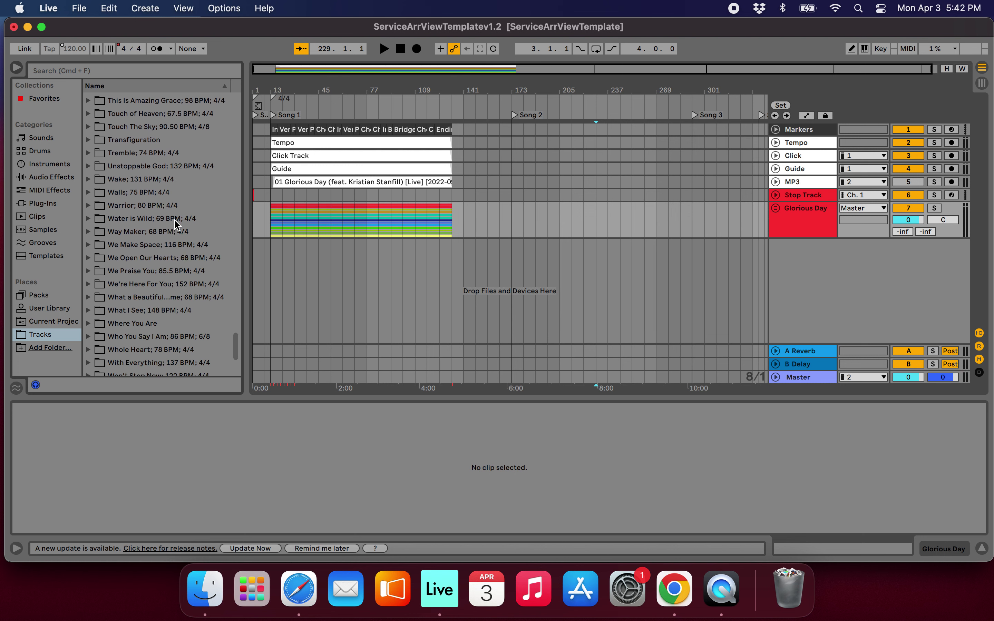
click(88, 233)
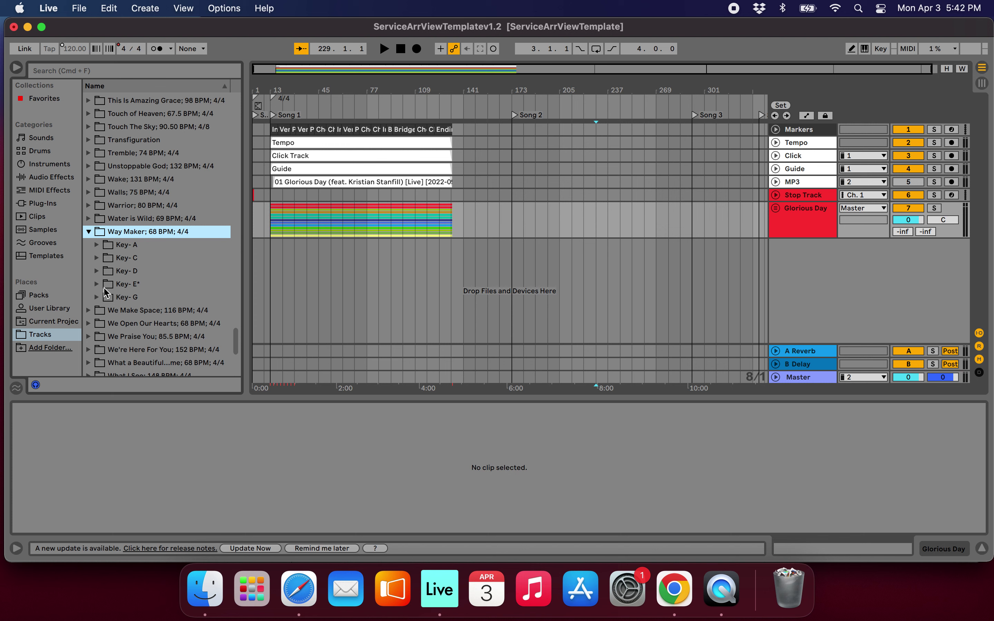
click(95, 296)
scroll(173, 276, down, 2)
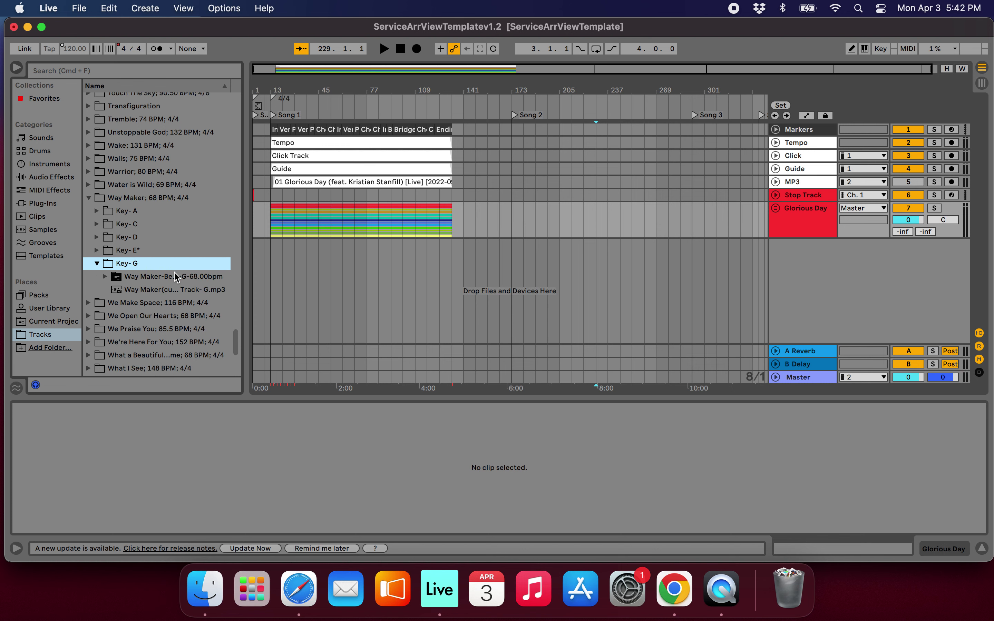
click(105, 276)
scroll(143, 237, down, 5)
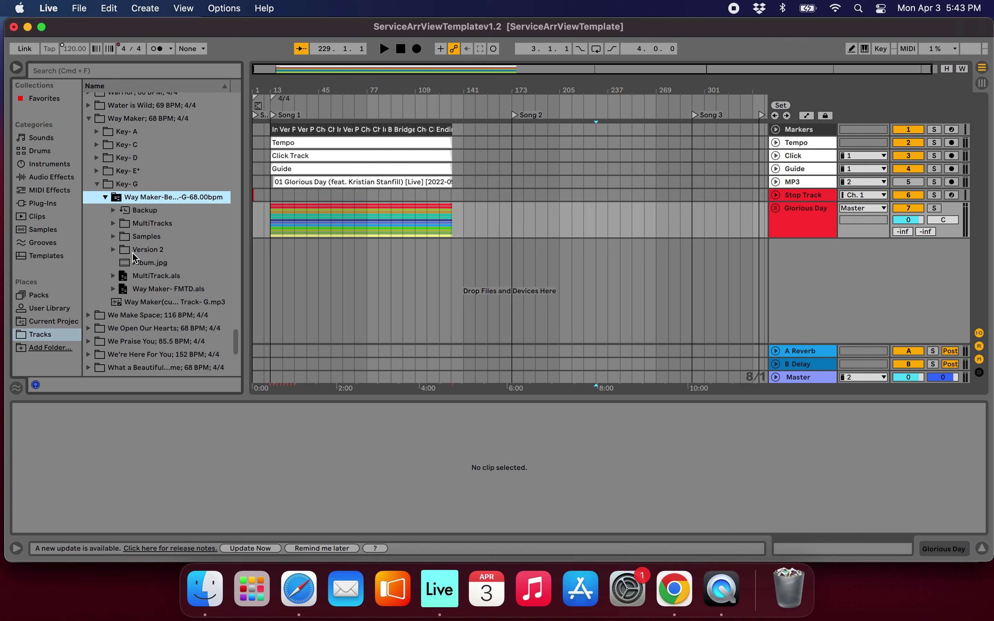
- Import the formatted Way Maker set (FMTD.als) from the Version 2 folder into the arrangement below the Glorious Day group
click(113, 250)
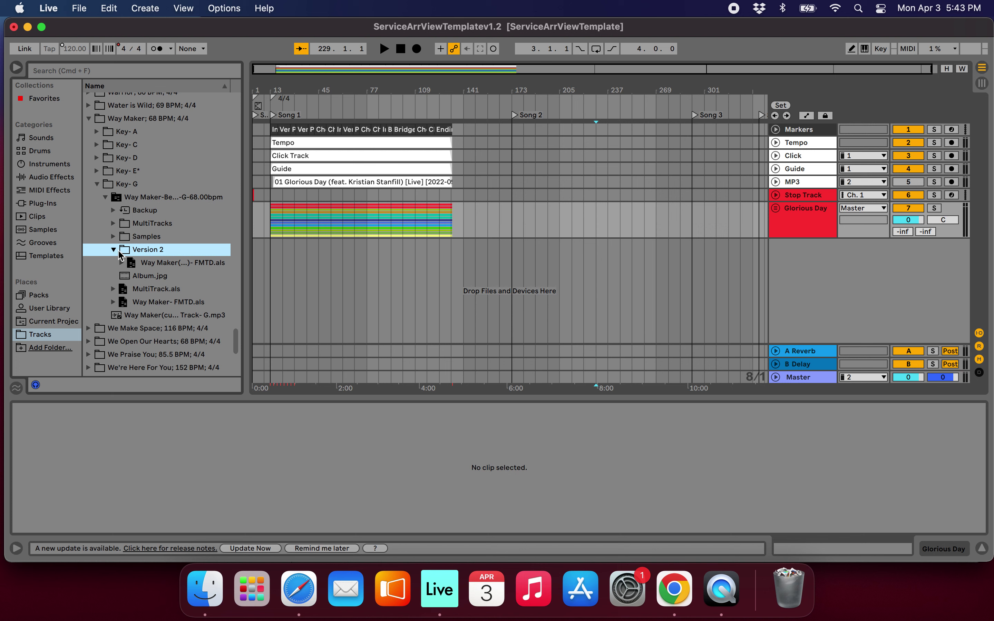
click(131, 265)
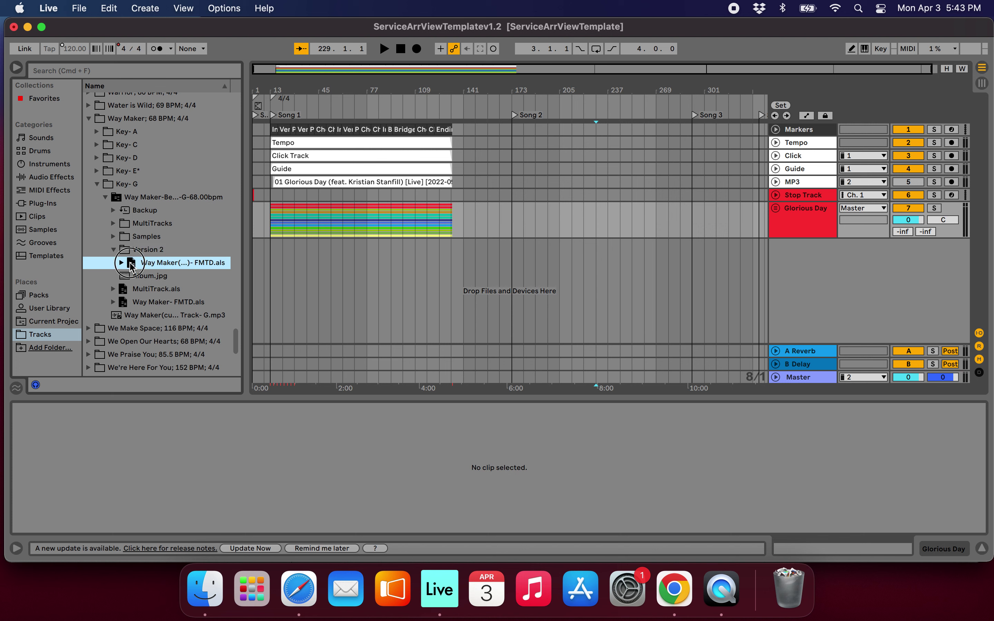
drag(208, 262, 311, 263)
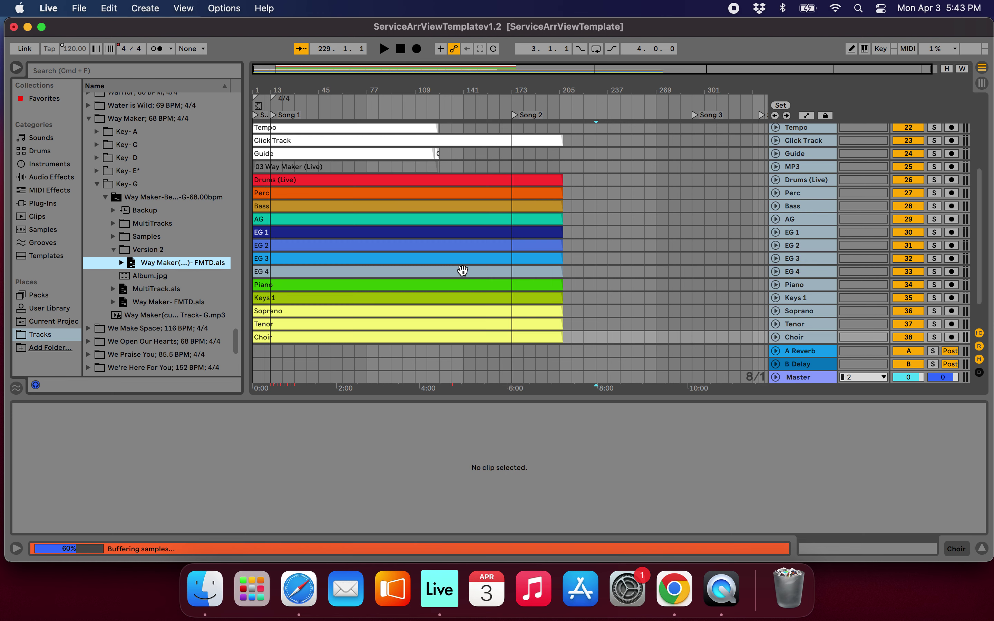
scroll(648, 287, down, 2)
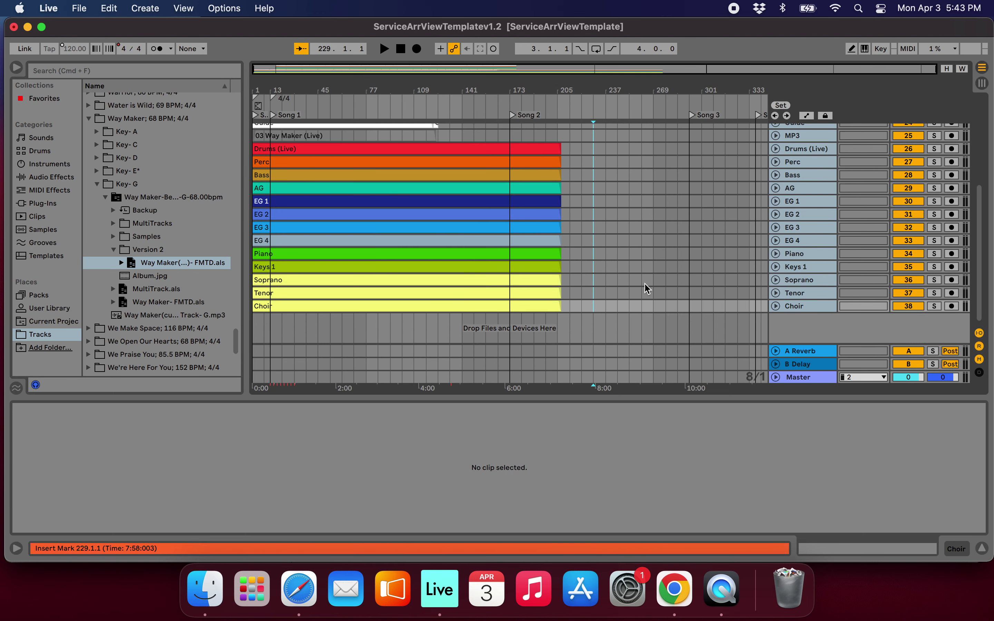
- Move all the Way Maker clips together to start at bar 133 and extend the Guide clip to the song's end
drag(568, 303, 479, 200)
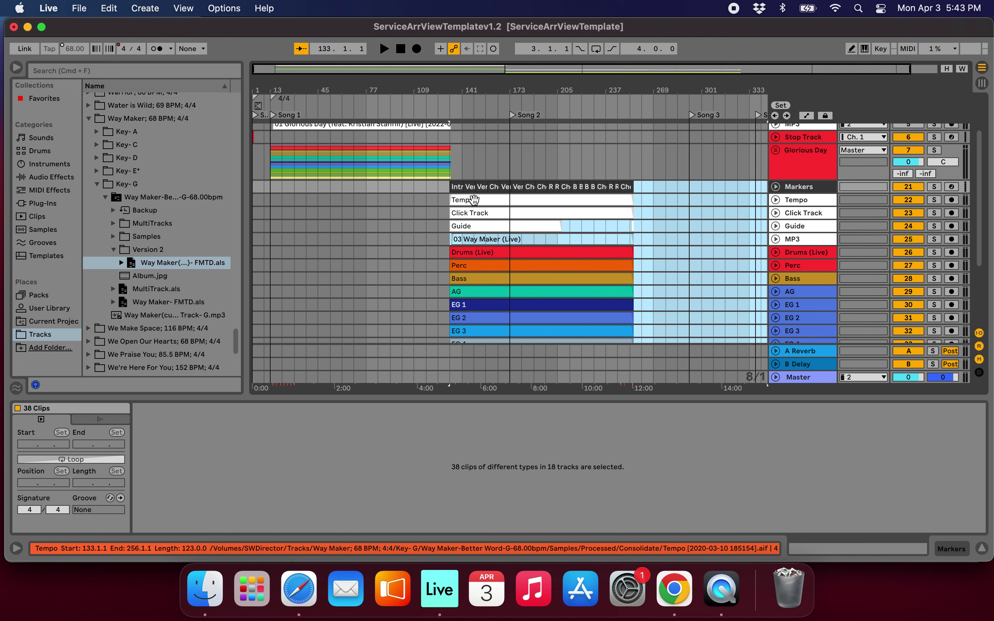
drag(565, 227, 633, 225)
scroll(652, 279, down, 5)
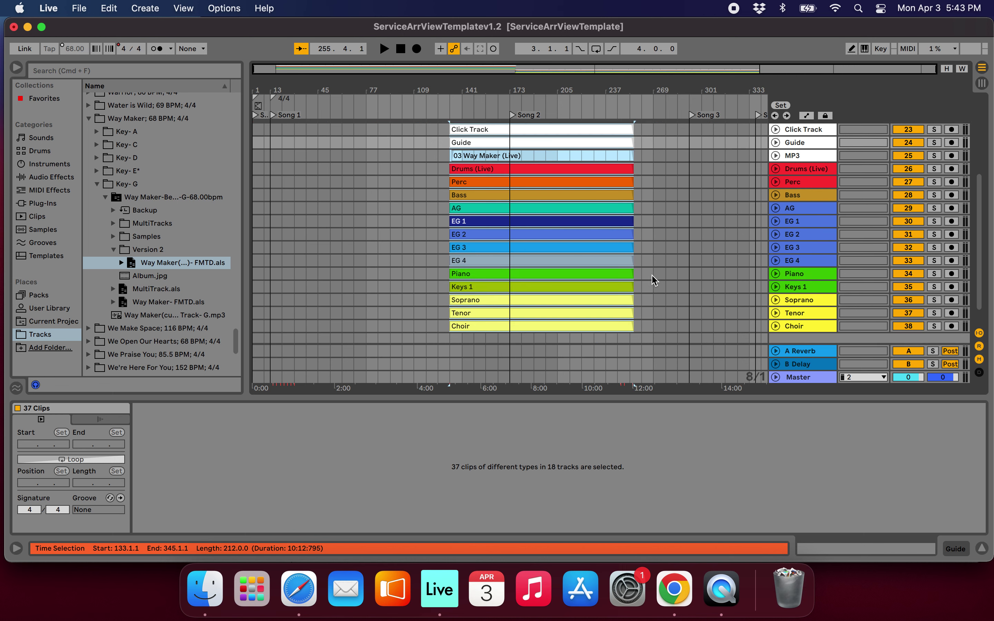
scroll(652, 280, up, 7)
click(685, 253)
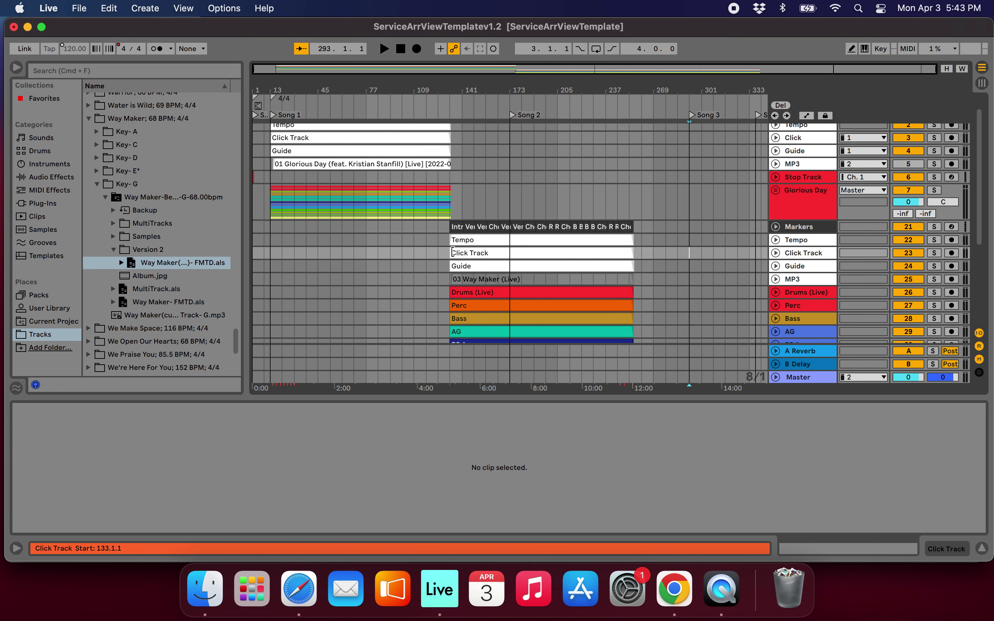
- Play back the ending of Glorious Day from about bar 119 to check how it runs into the start of Way Maker
scroll(437, 244, up, 10)
scroll(530, 244, right, 3)
scroll(530, 244, up, 1)
scroll(577, 240, right, 2)
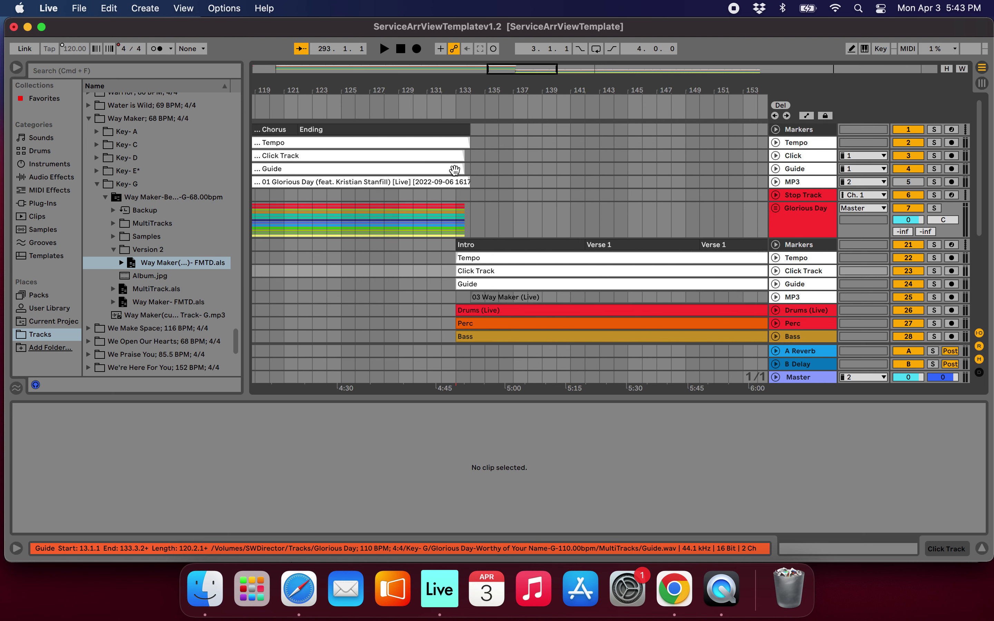
click(330, 108)
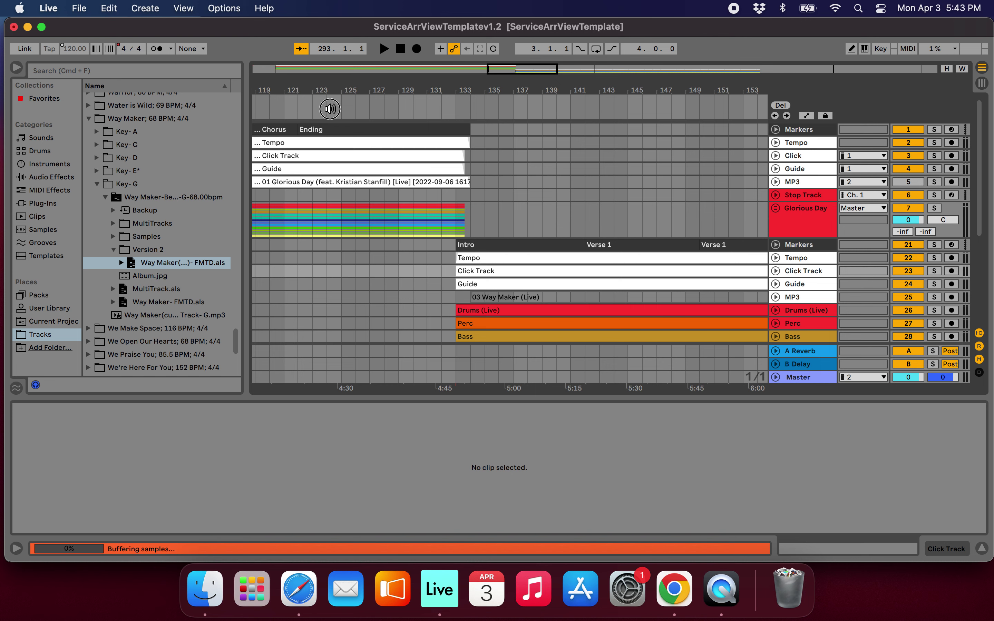
click(419, 107)
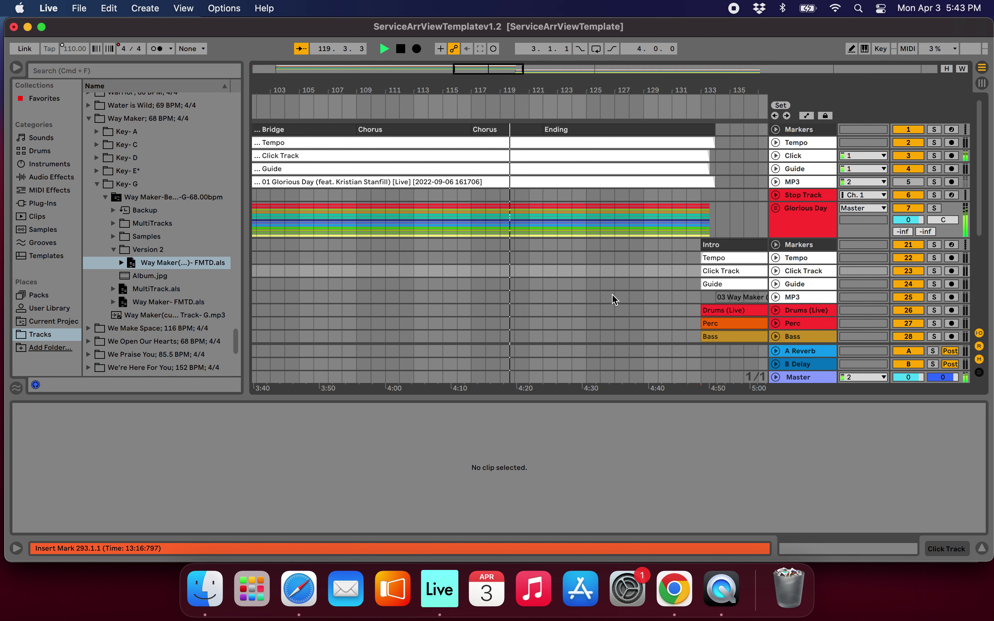
scroll(587, 288, right, 2)
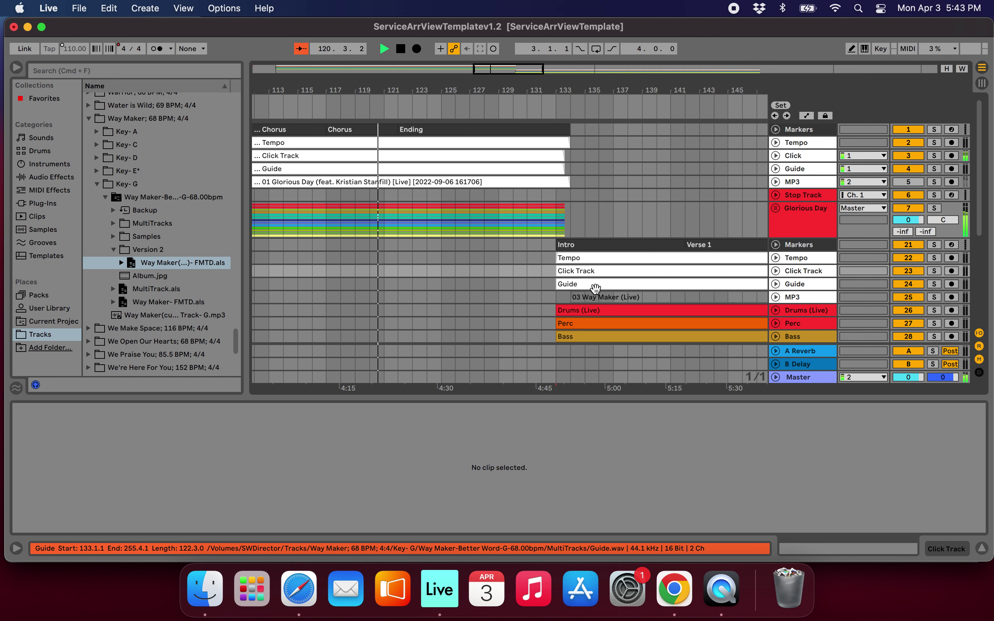
scroll(650, 298, right, 3)
scroll(536, 265, down, 3)
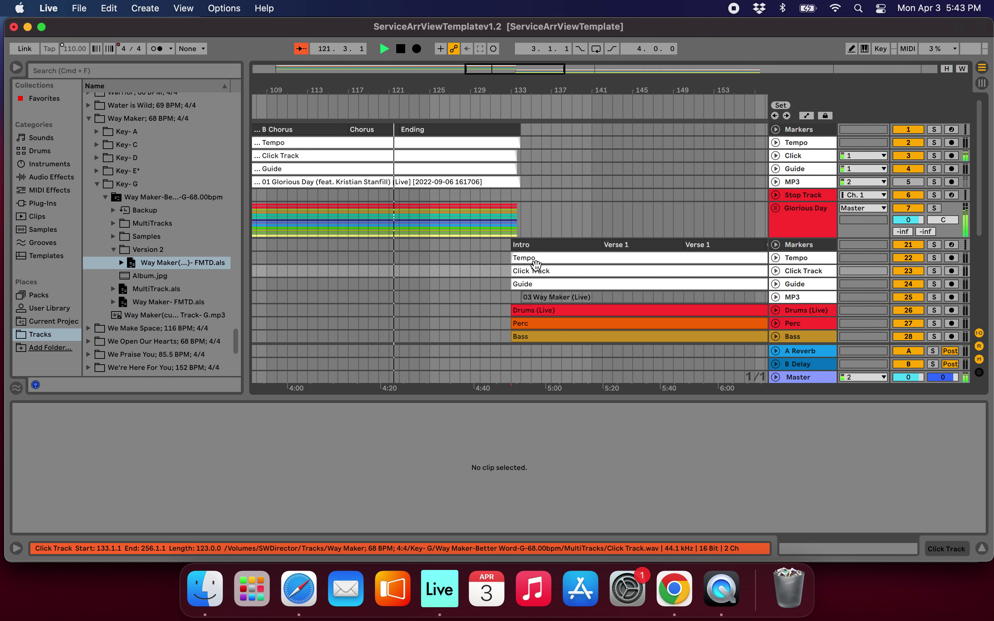
scroll(517, 267, right, 5)
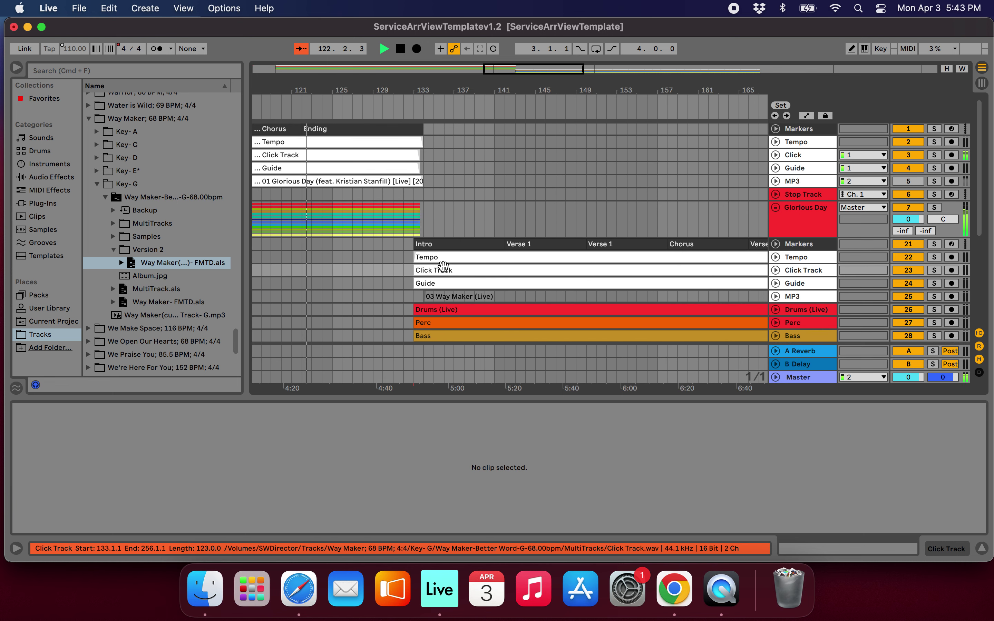
scroll(387, 251, up, 3)
scroll(387, 247, up, 1)
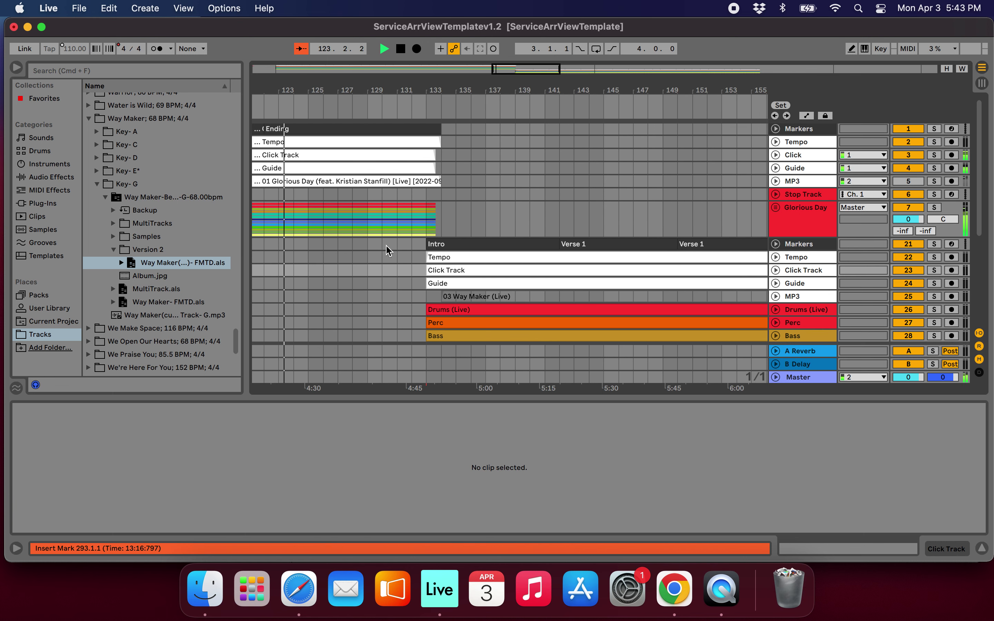
scroll(387, 247, down, 3)
scroll(387, 247, left, 2)
scroll(387, 251, down, 10)
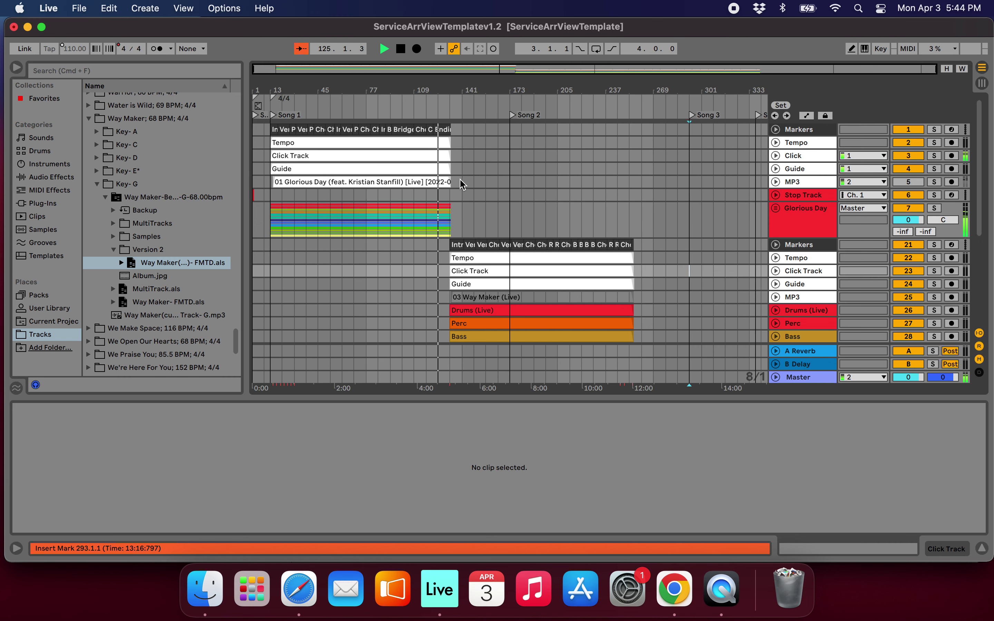
scroll(461, 184, up, 9)
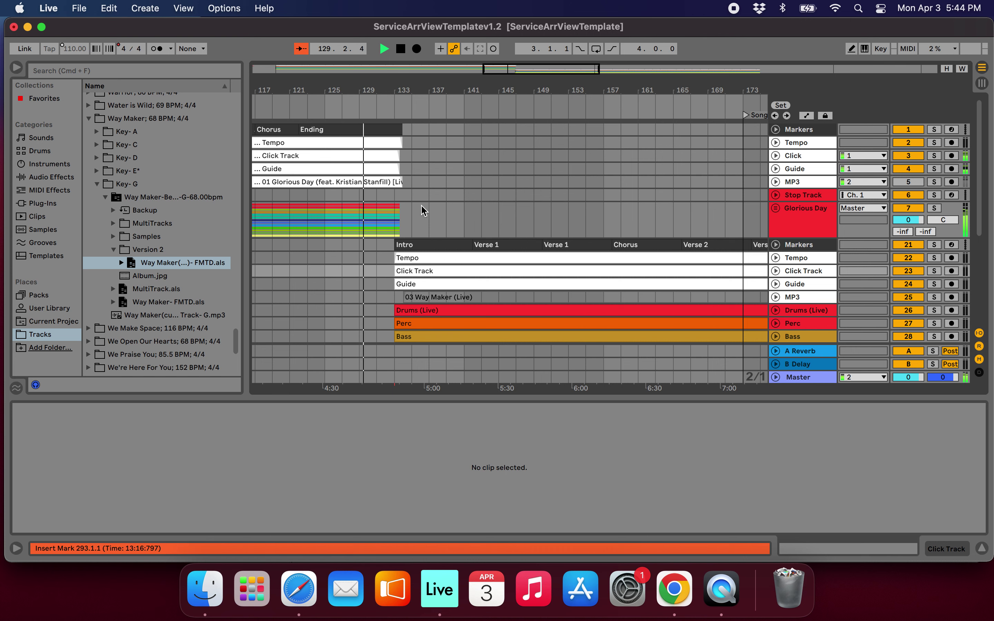
scroll(423, 210, up, 2)
scroll(421, 206, down, 1)
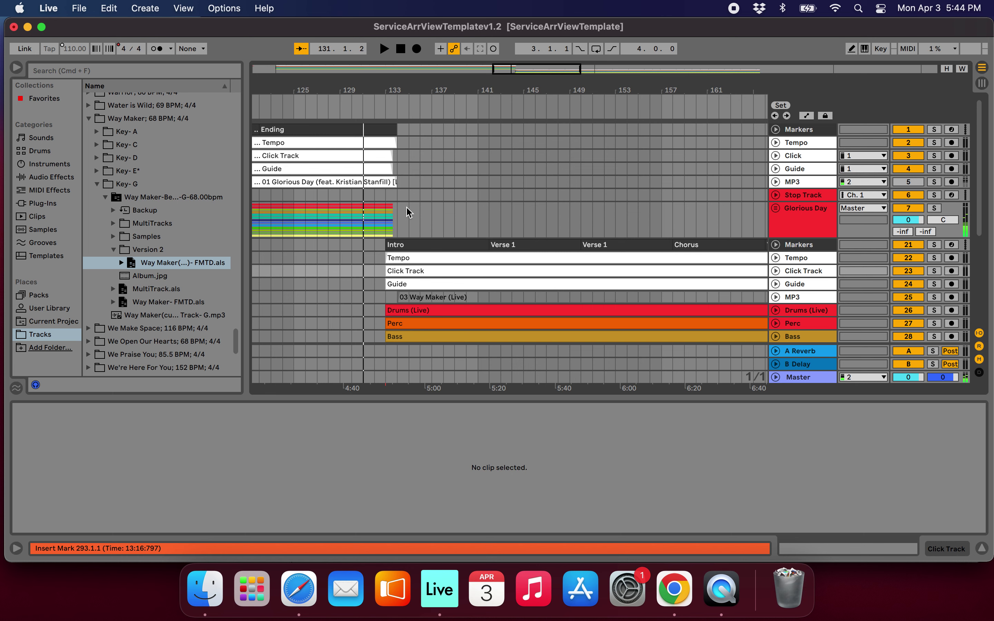
key(space)
- Place the insert marker at bar 131 in the Glorious Day group and examine the gap to the Song 2 locator
scroll(407, 212, up, 3)
scroll(386, 222, left, 5)
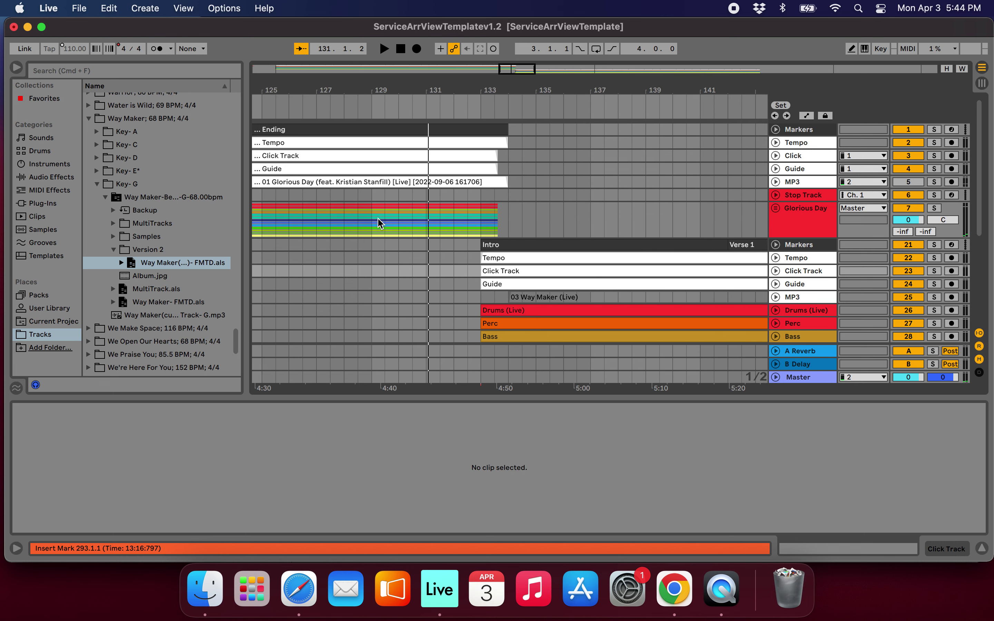
click(446, 227)
scroll(446, 208, down, 10)
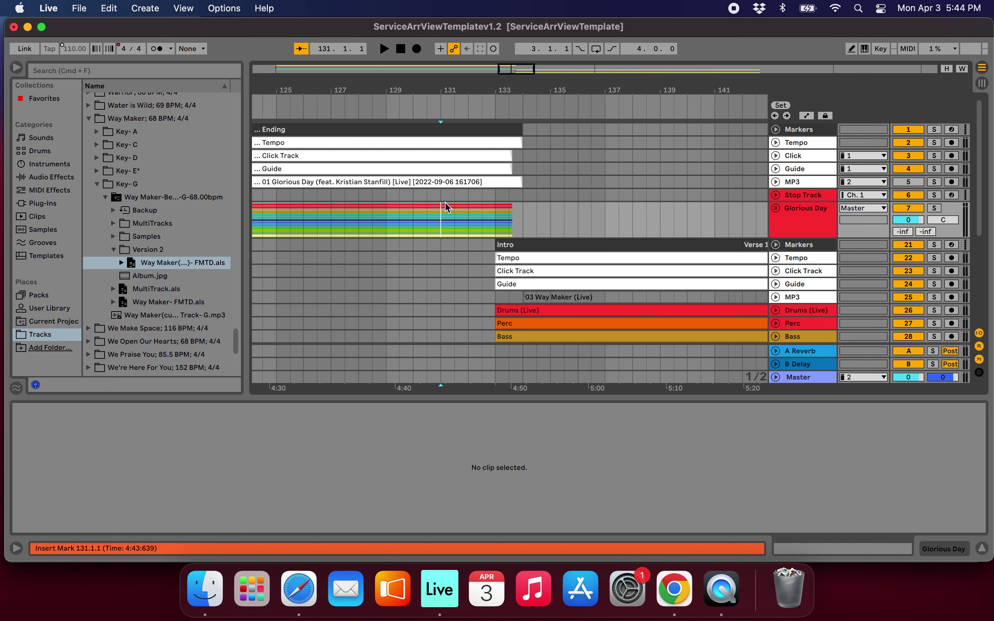
scroll(446, 207, down, 3)
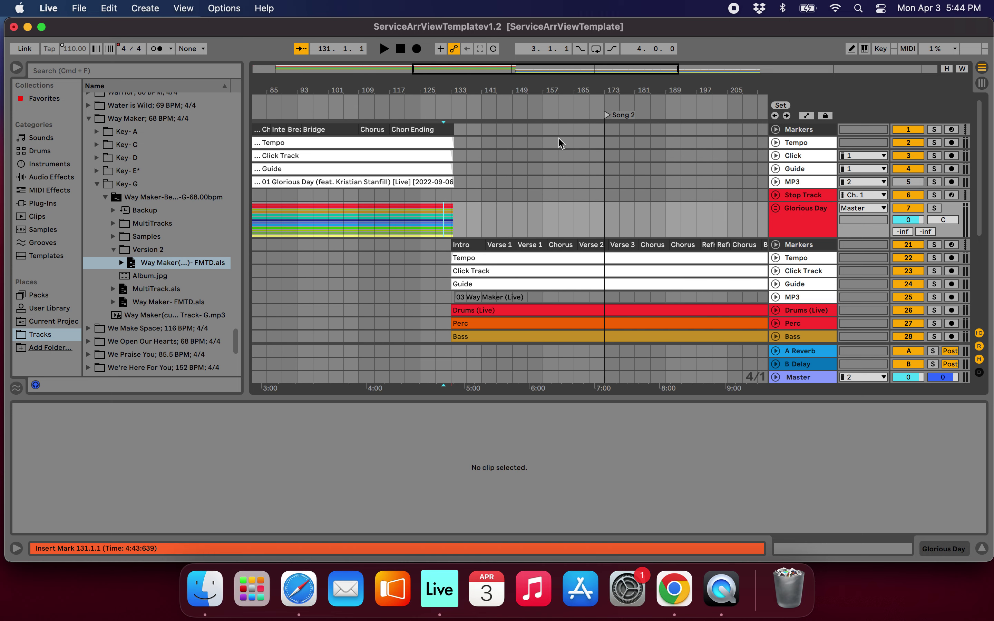
- Move the Song 2 locator to bar 131
drag(605, 119, 450, 123)
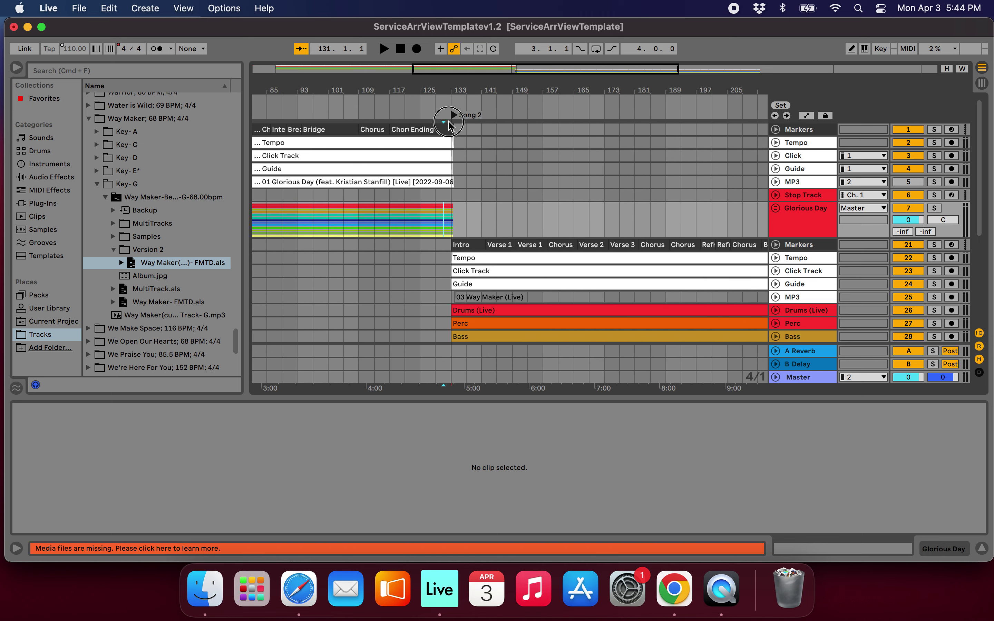
scroll(447, 160, up, 15)
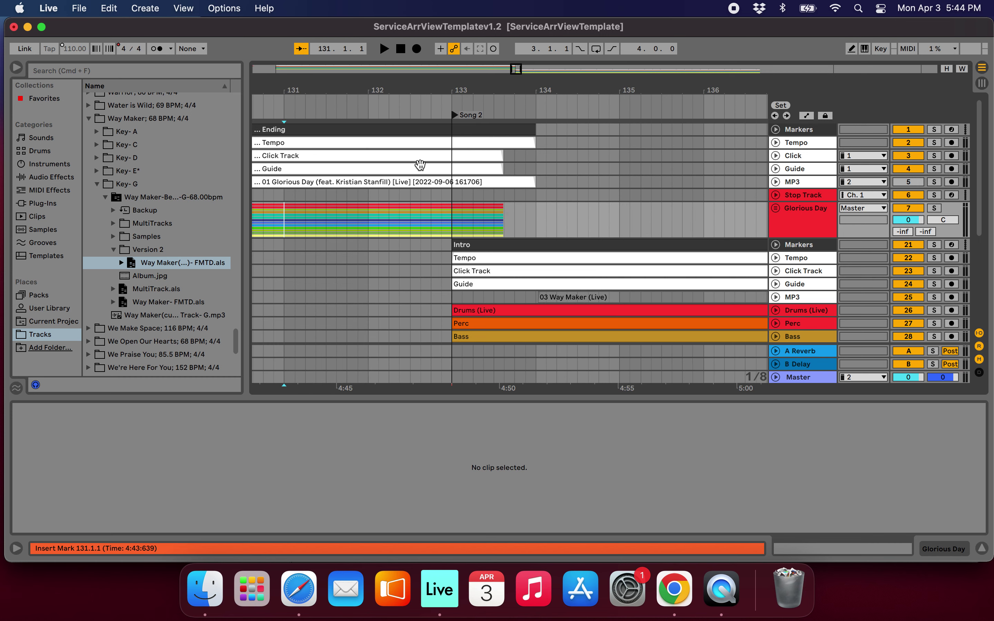
scroll(388, 182, left, 1)
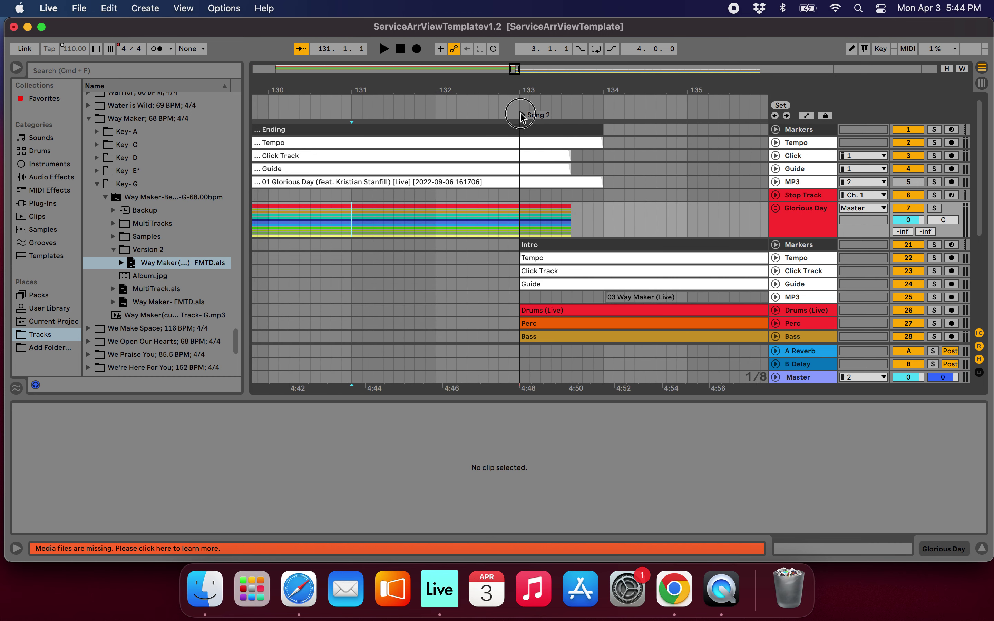
drag(520, 117, 352, 108)
scroll(408, 211, down, 3)
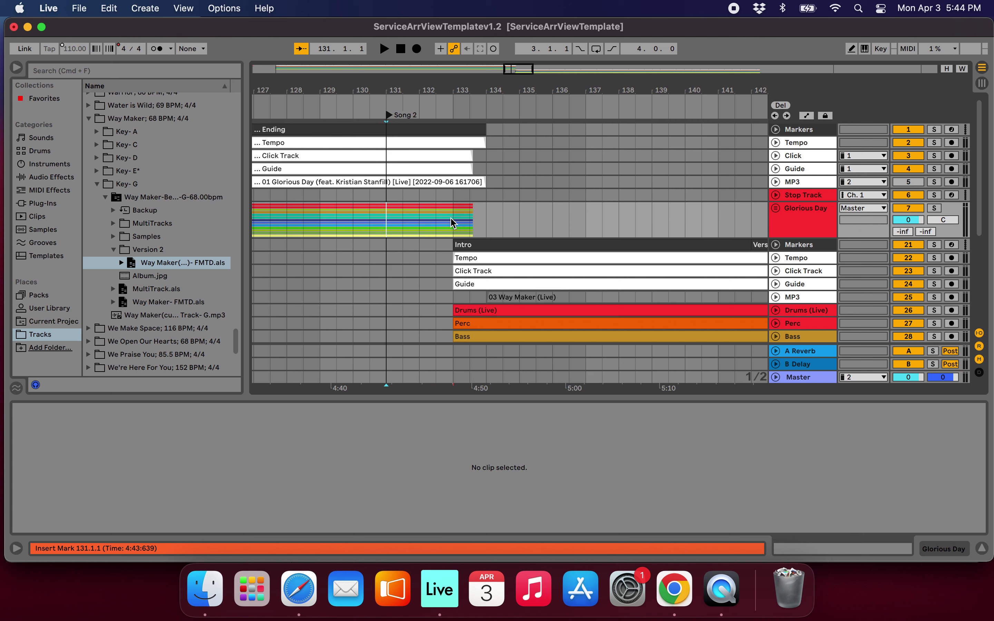
- Trim Glorious Day's Tempo, Click Track, Guide, MP3 and Ending marker clips so they all end at bar 131
click(483, 144)
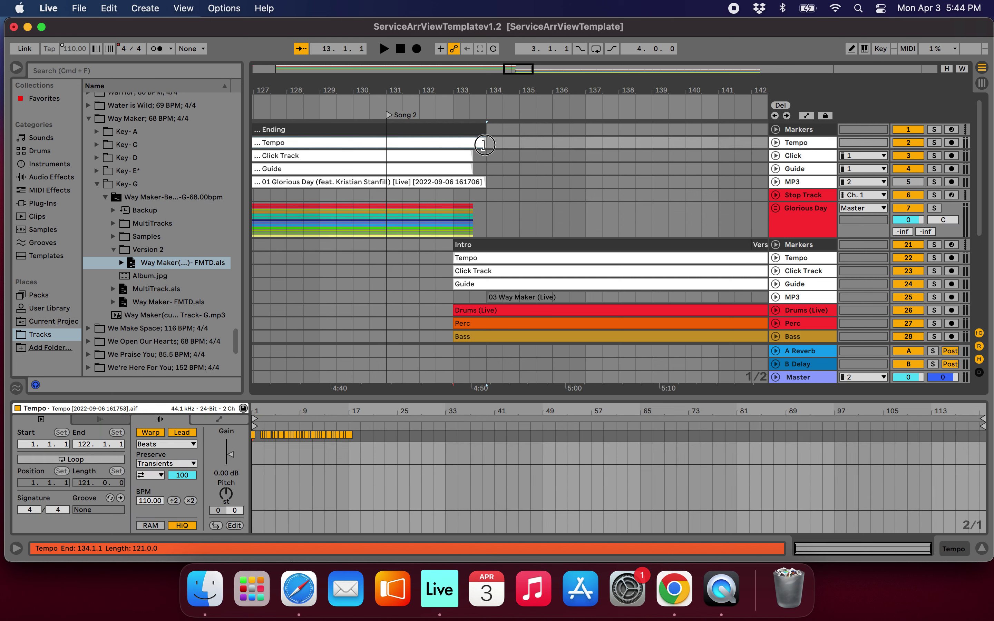
mouse_move(478, 143)
mouse_down()
mouse_move(389, 143)
mouse_move(421, 155)
mouse_move(388, 157)
mouse_up()
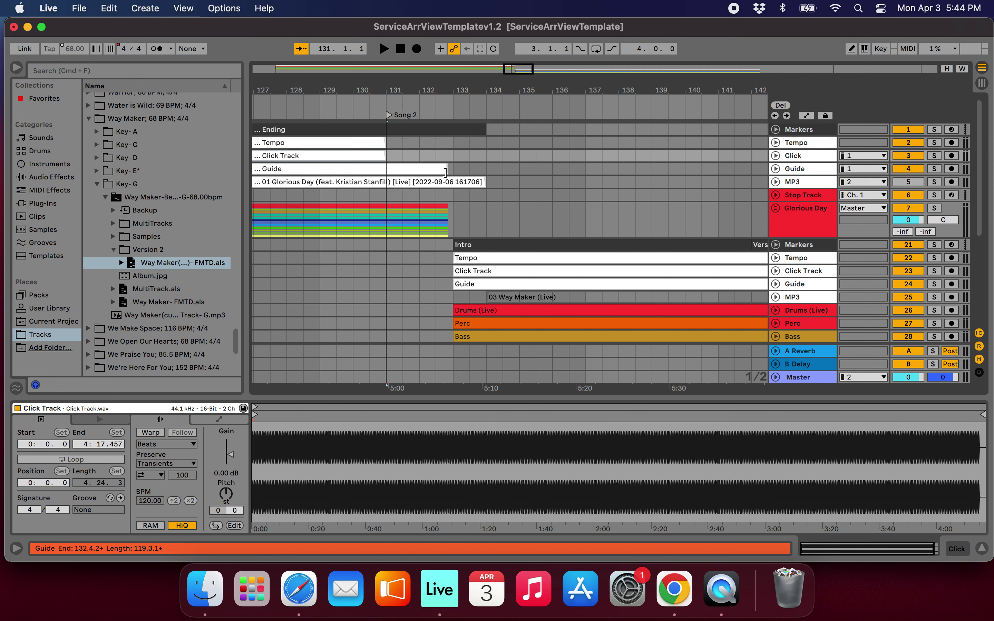
drag(447, 168, 386, 174)
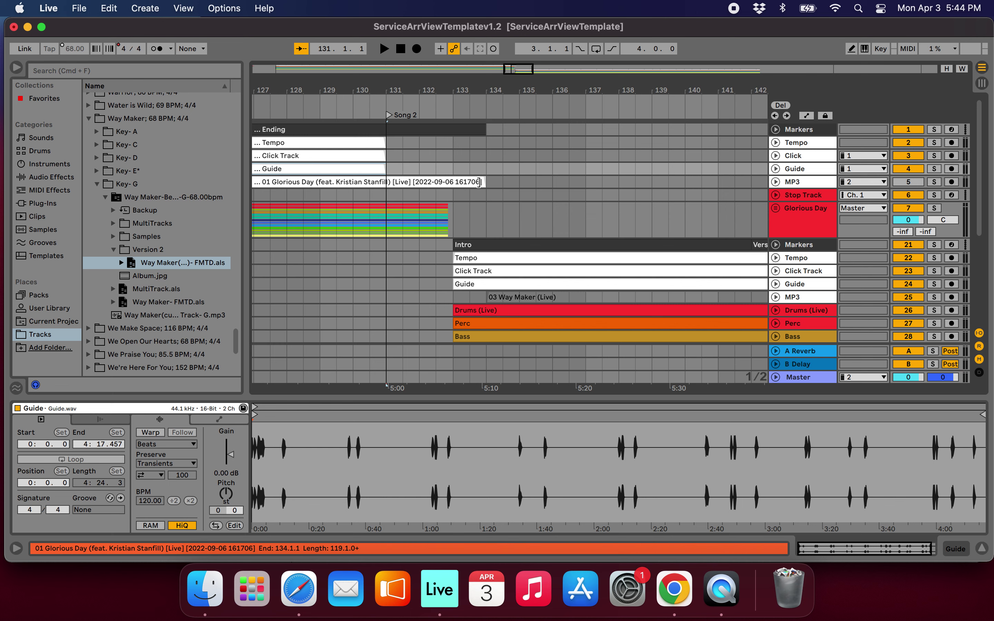
drag(485, 182, 389, 184)
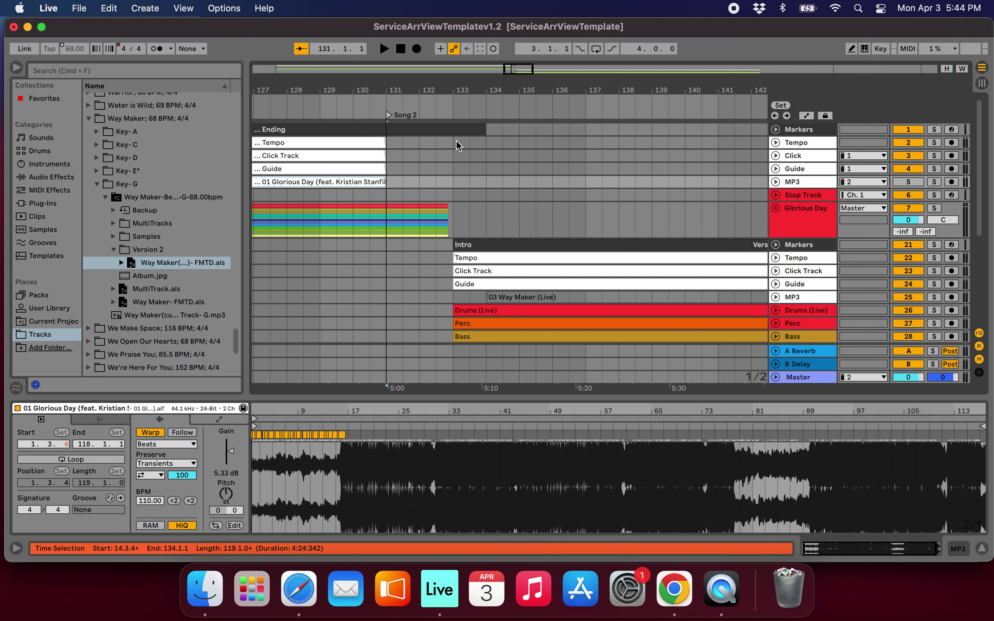
drag(484, 130, 389, 132)
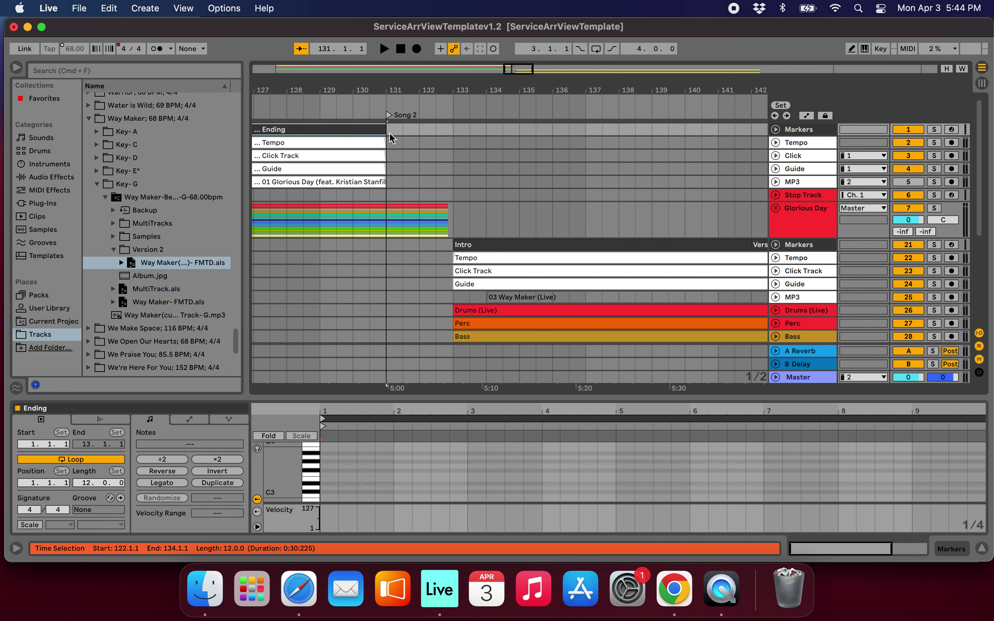
- Select all the Way Maker clips from the Markers track through Choir and move them together to start at bar 131
scroll(458, 220, down, 5)
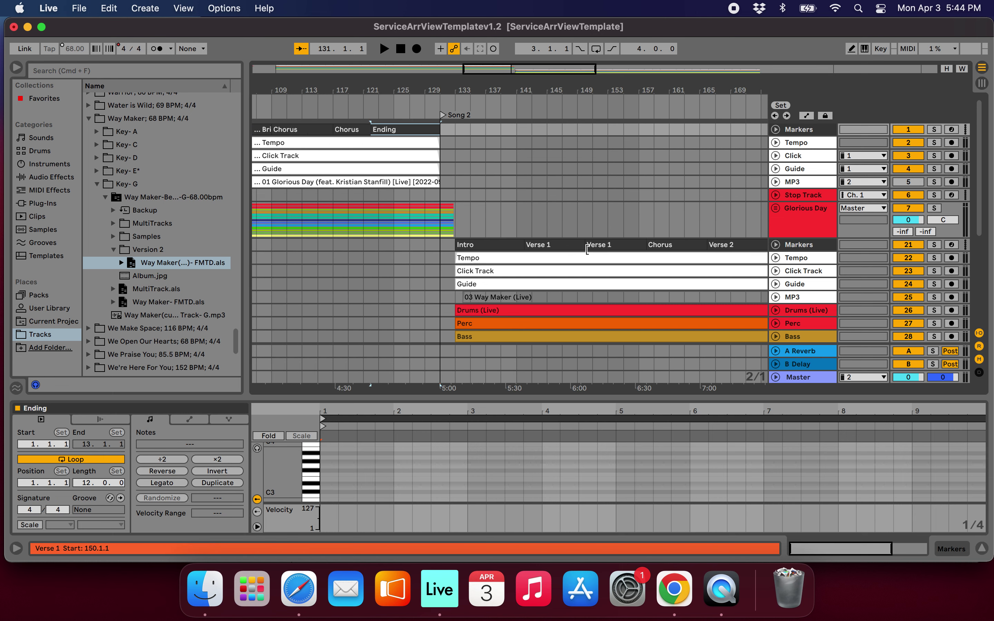
scroll(586, 249, down, 6)
scroll(586, 249, down, 2)
scroll(586, 249, down, 5)
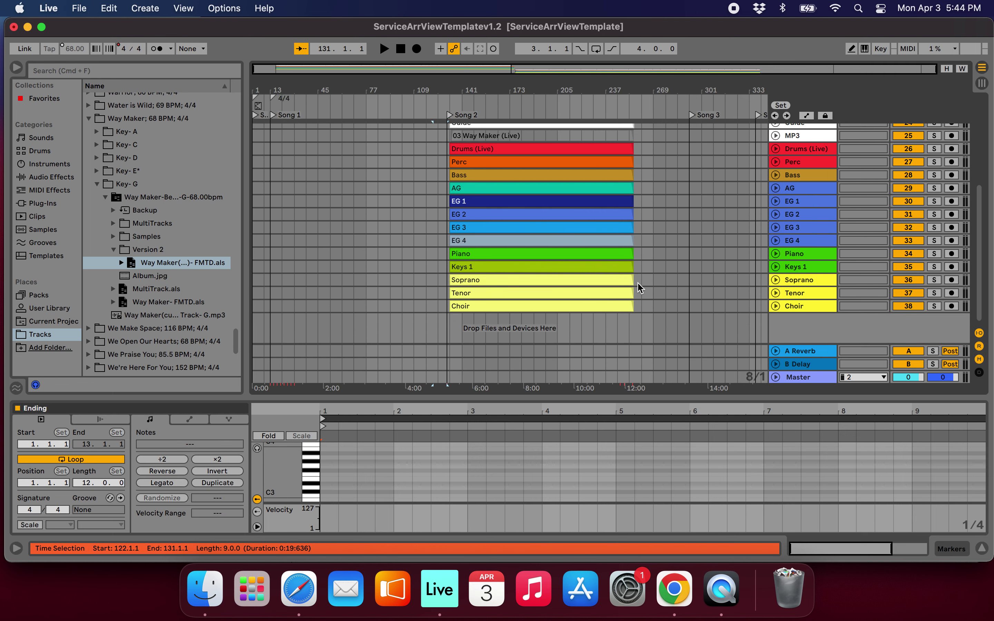
drag(637, 311, 459, 178)
key(z)
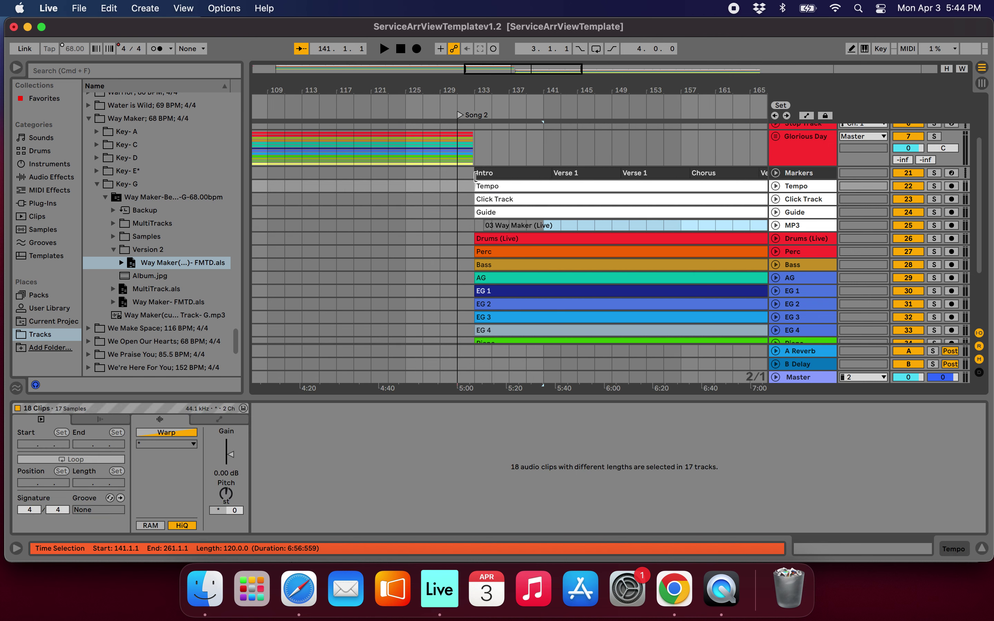
click(472, 176)
drag(476, 179, 702, 307)
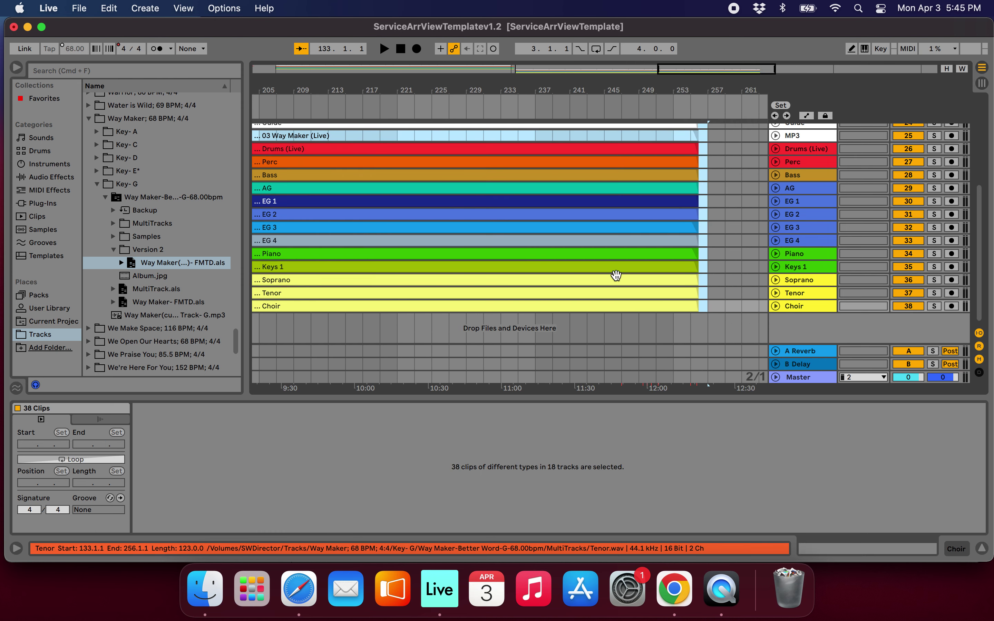
scroll(576, 264, up, 4)
scroll(577, 264, left, 6)
scroll(577, 264, down, 8)
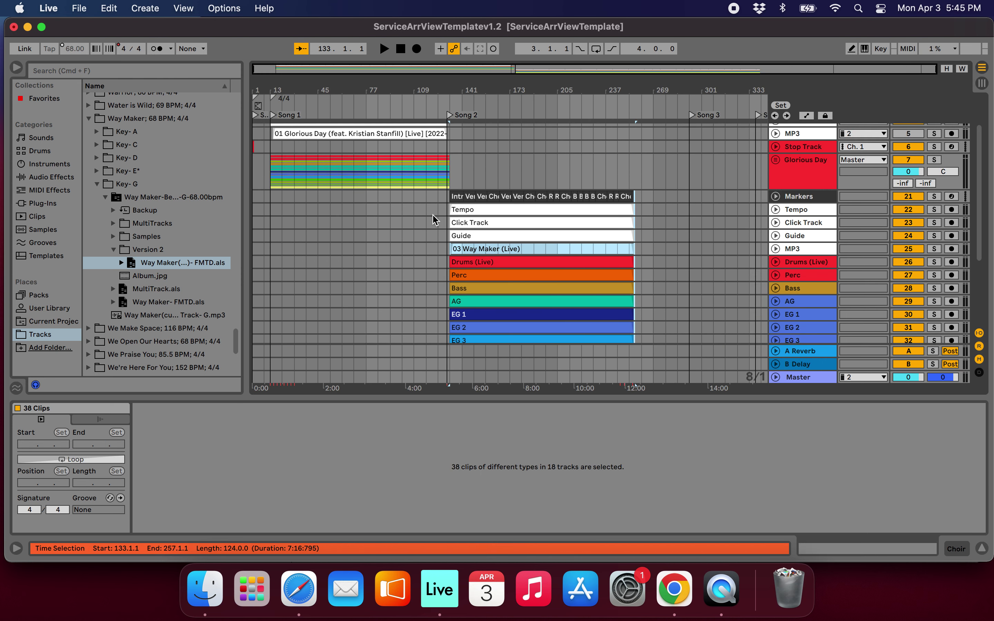
scroll(435, 220, up, 10)
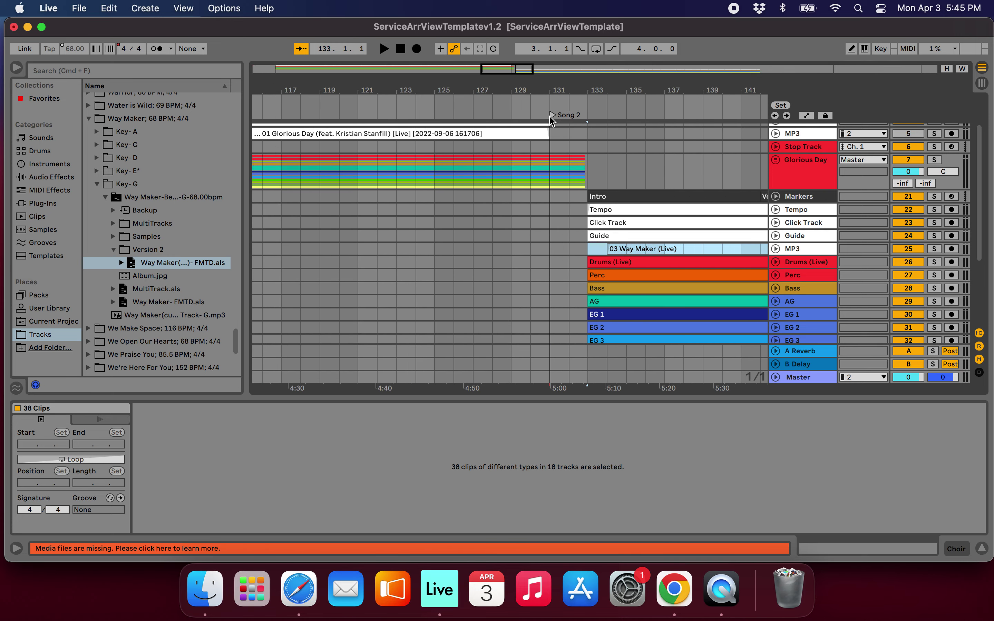
mouse_move(626, 197)
mouse_down()
mouse_move(594, 205)
mouse_move(632, 206)
mouse_up()
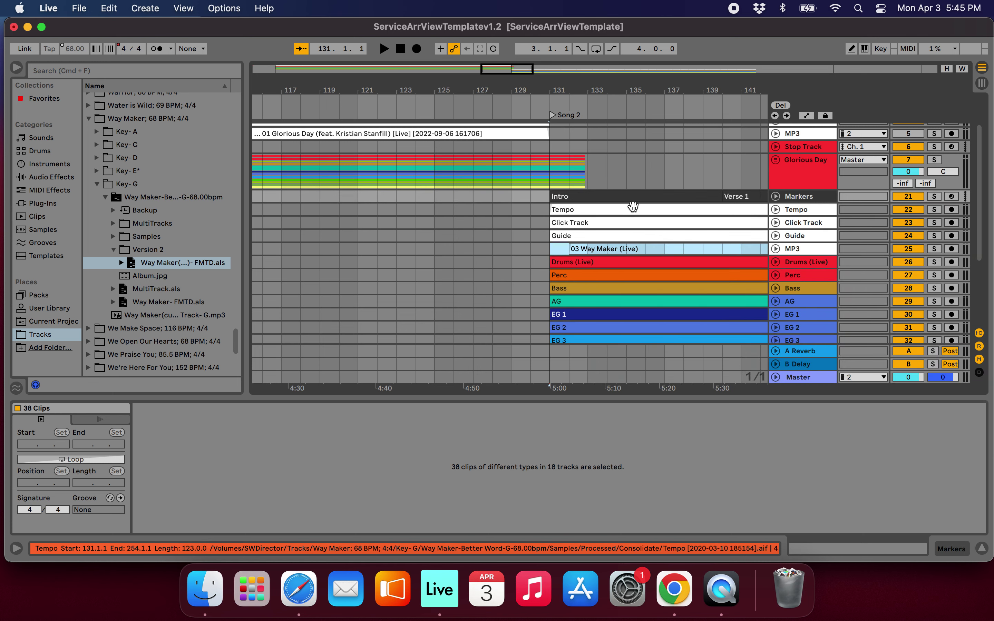
- Move Way Maker's Markers, Tempo, Click Track, Guide and MP3 clips onto the matching template tracks at bar 131
scroll(630, 207, down, 10)
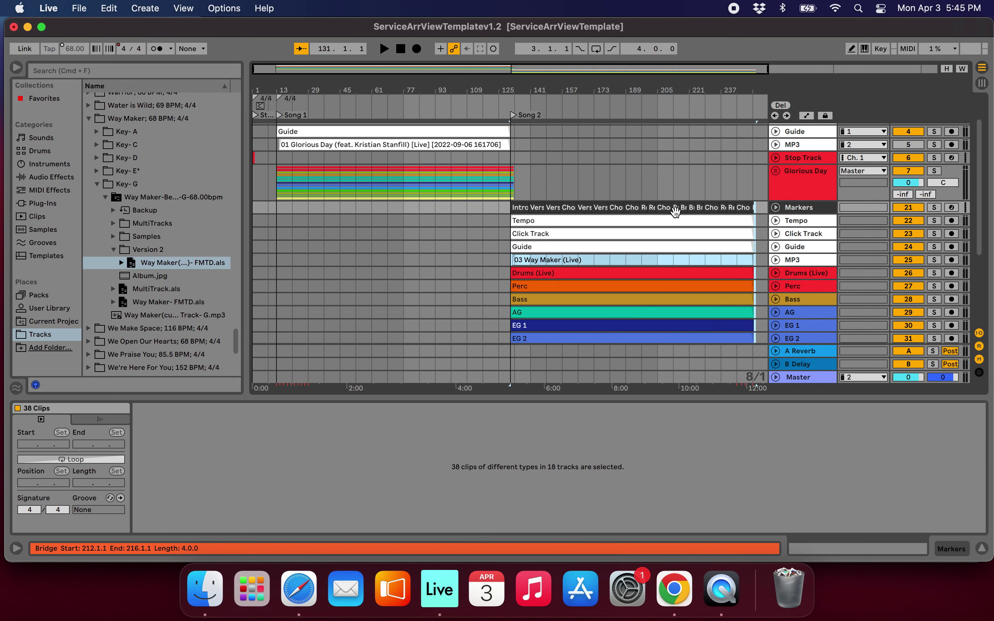
scroll(673, 209, right, 3)
click(709, 256)
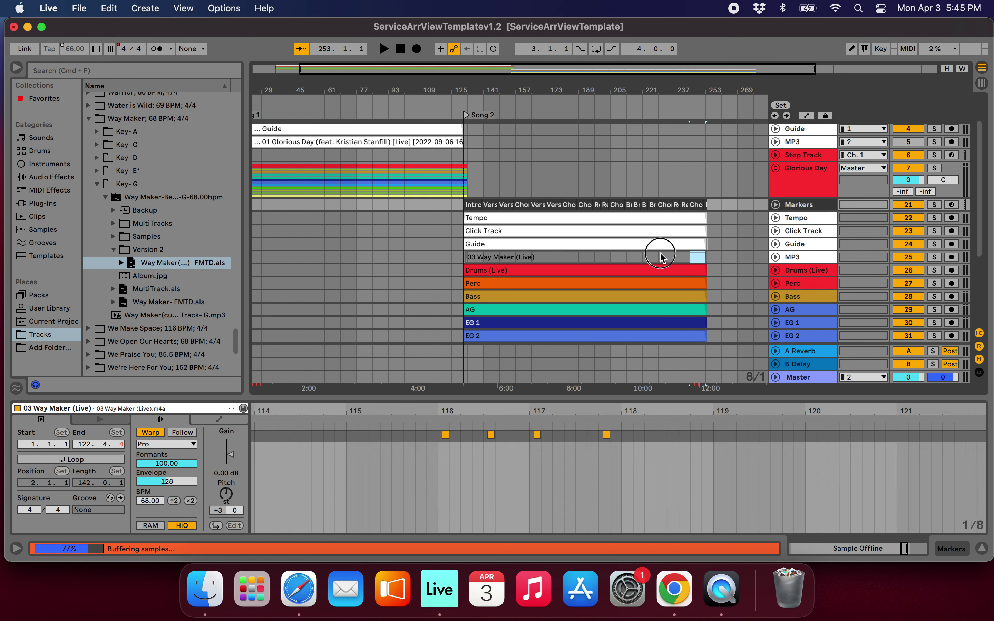
click(721, 257)
drag(722, 261, 462, 253)
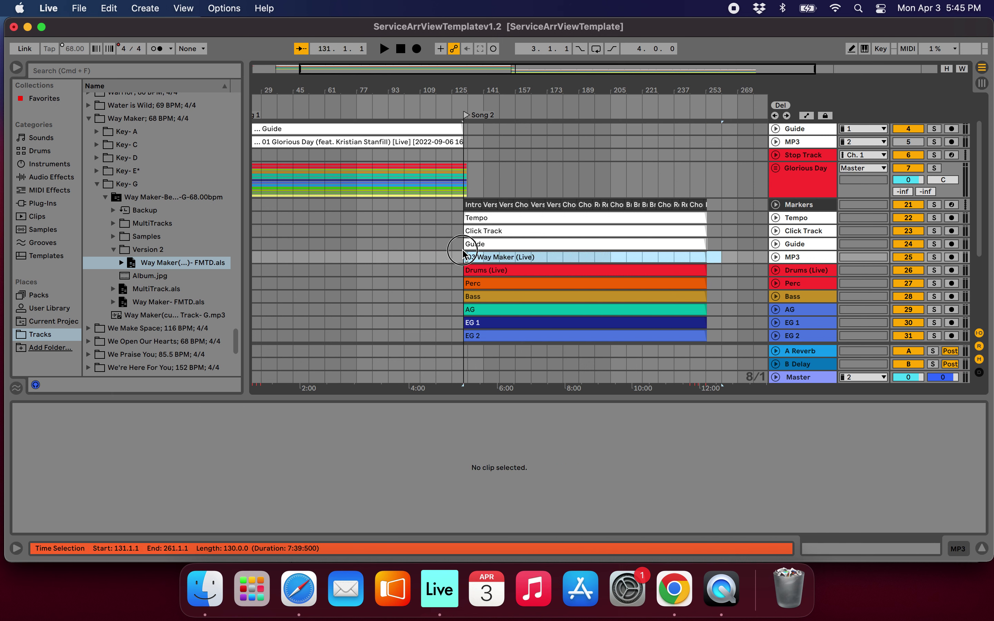
click(460, 205)
drag(504, 222, 504, 132)
scroll(491, 173, up, 3)
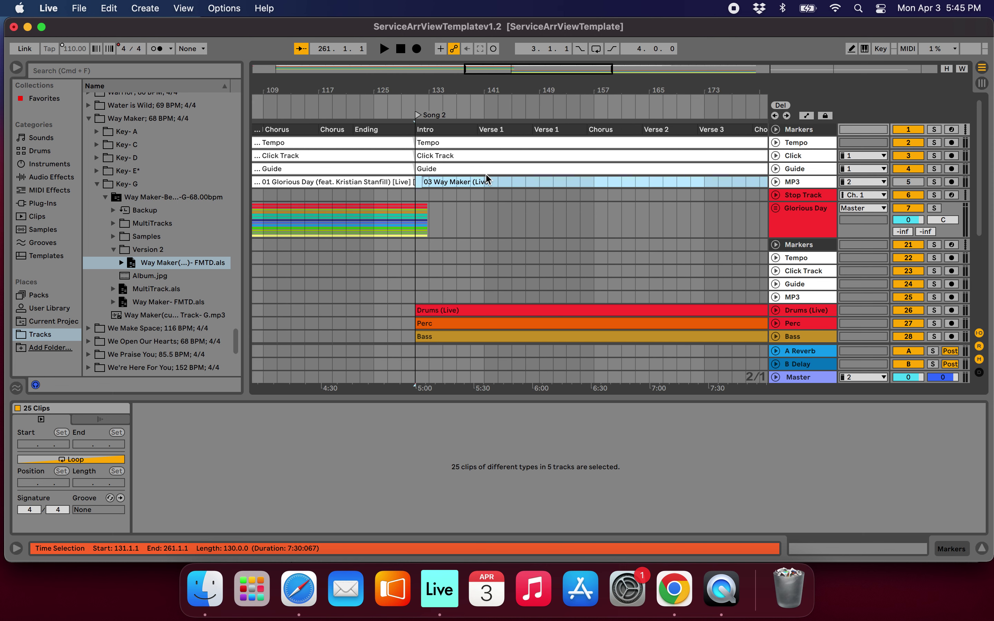
- Extend Way Maker's Click Track clip on the template's Click track to end at bar 254
scroll(486, 175, up, 1)
scroll(609, 179, right, 8)
scroll(607, 180, down, 5)
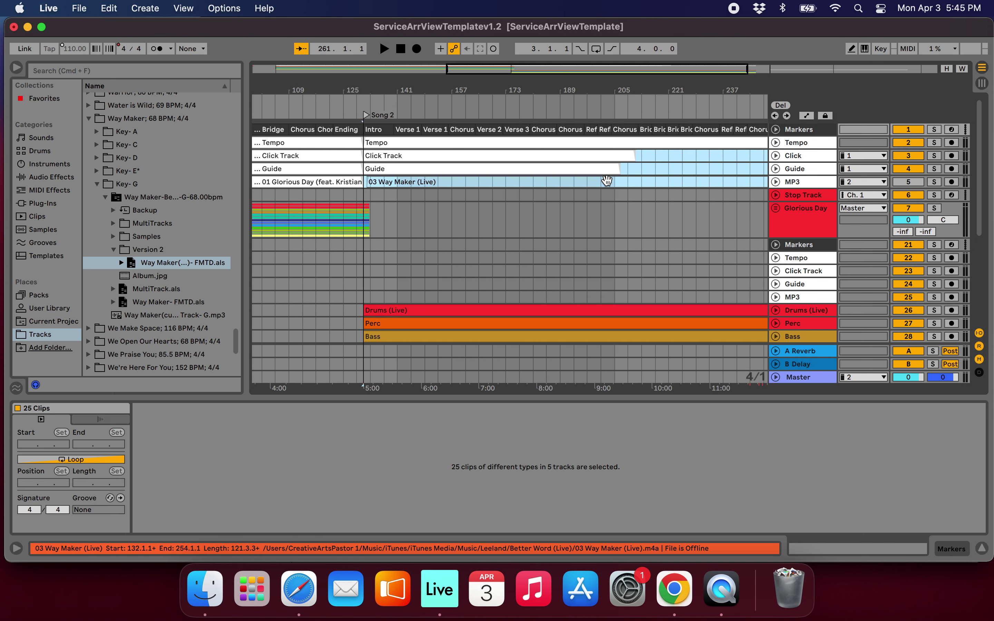
scroll(626, 176, down, 5)
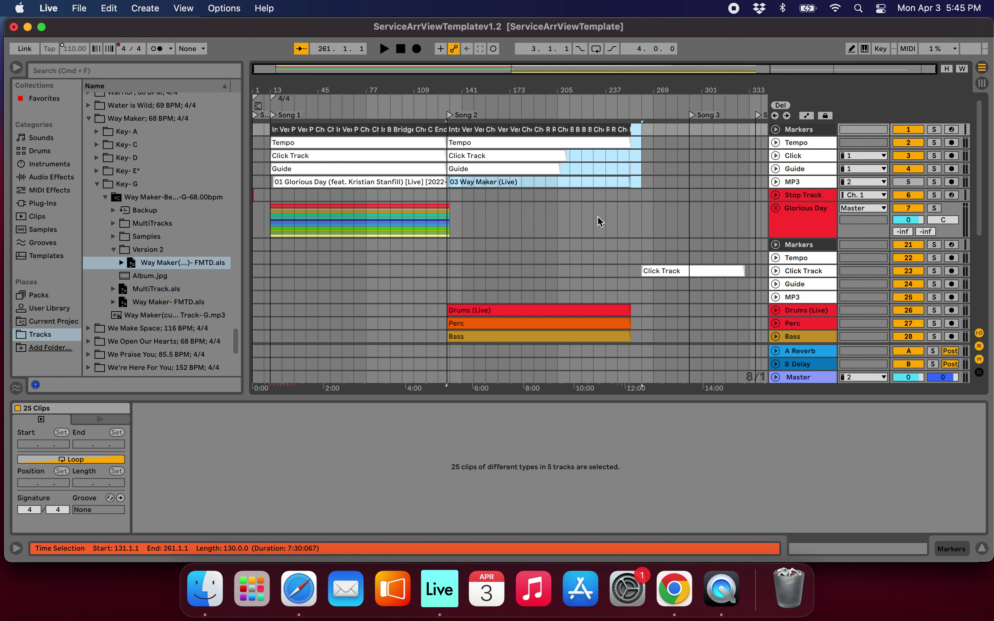
drag(566, 156, 632, 156)
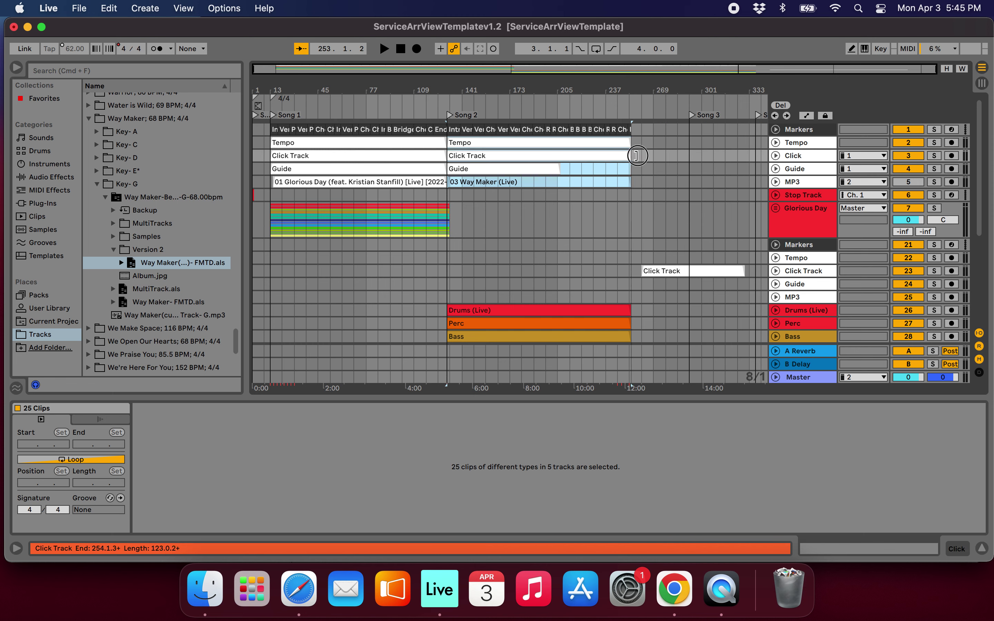
scroll(631, 155, up, 8)
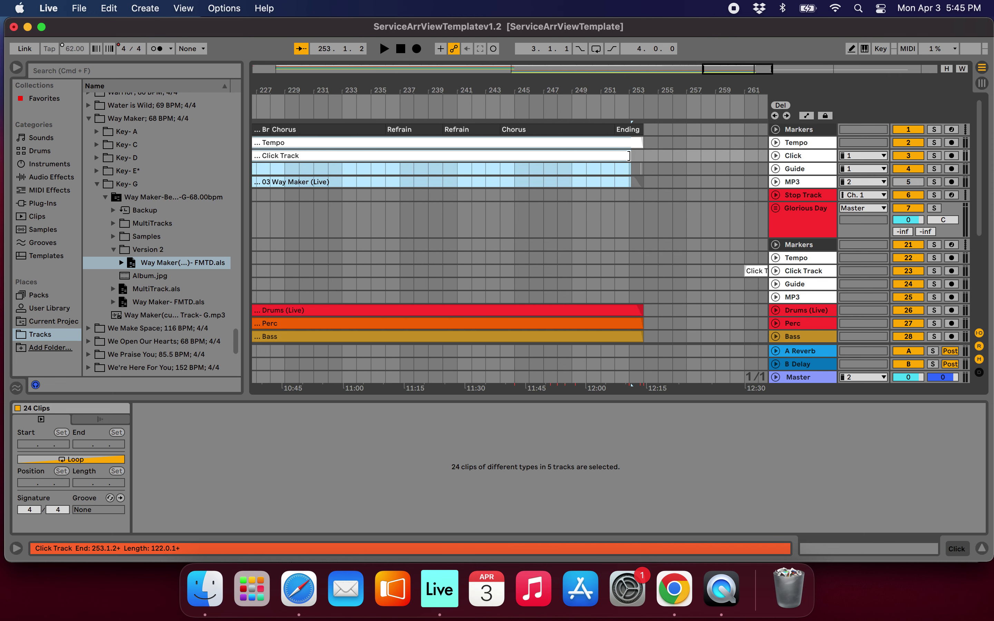
drag(631, 156, 636, 156)
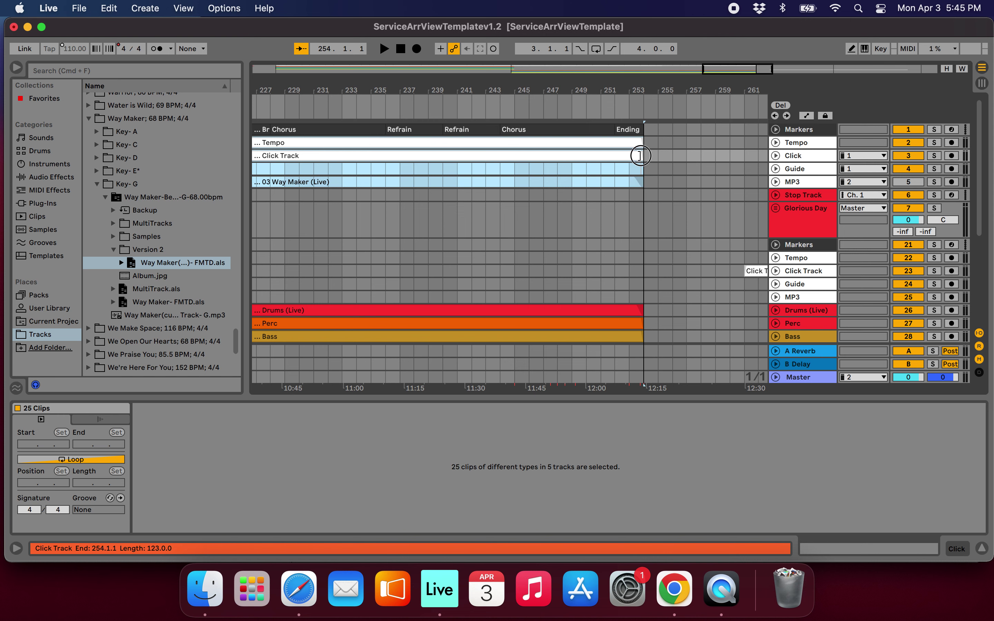
scroll(543, 182, down, 5)
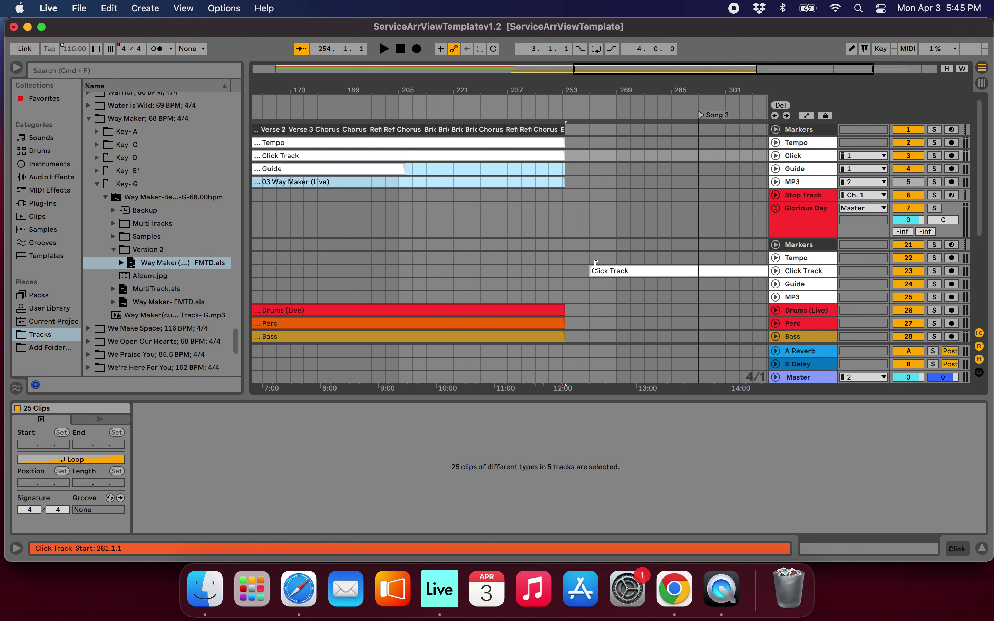
- Extend Way Maker's Guide clip on the template's Guide track to the end of the song
click(407, 170)
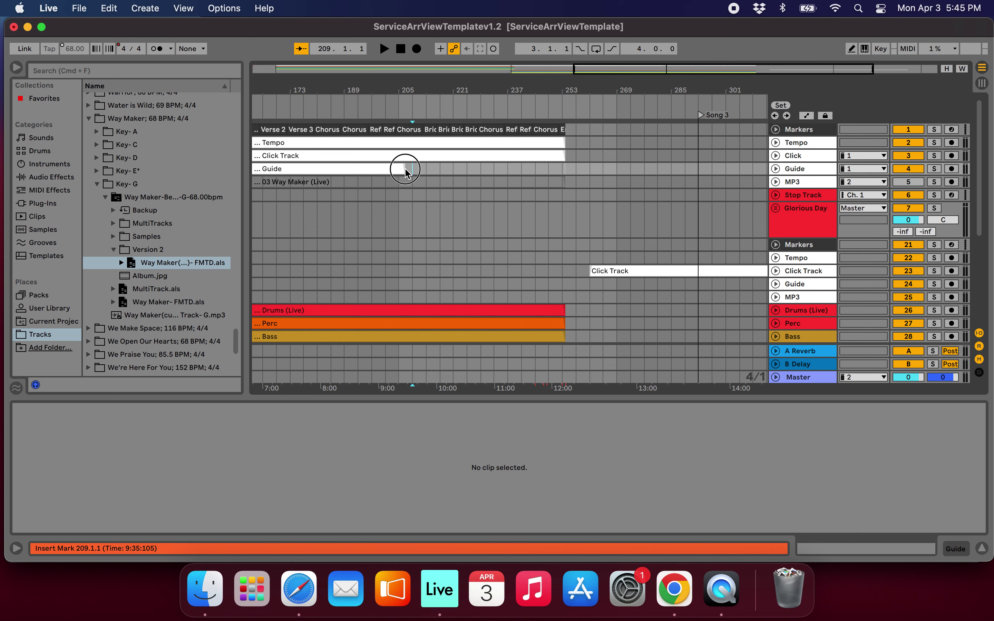
drag(405, 171, 564, 168)
key(w)
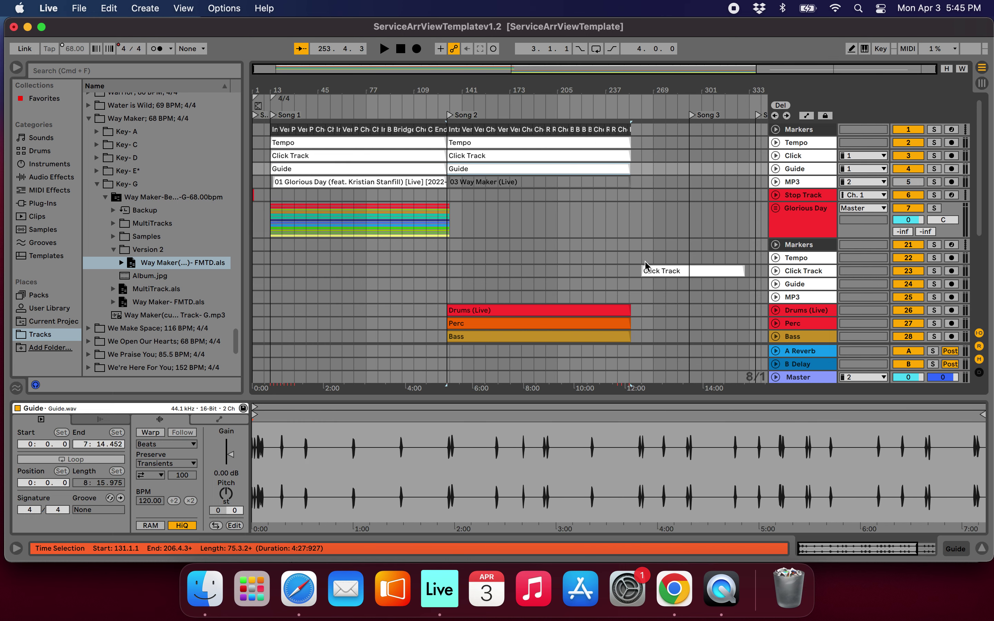
- Delete the leftover imported Markers, Tempo, Click Track, Guide and MP3 tracks below the Glorious Day group
click(803, 247)
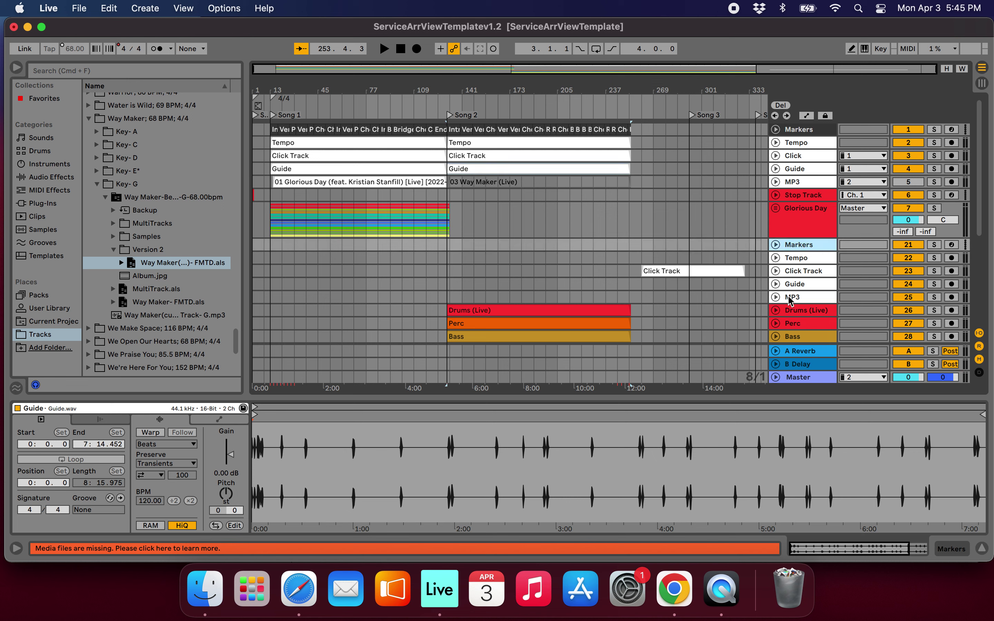
shift+click(791, 297)
key(Delete)
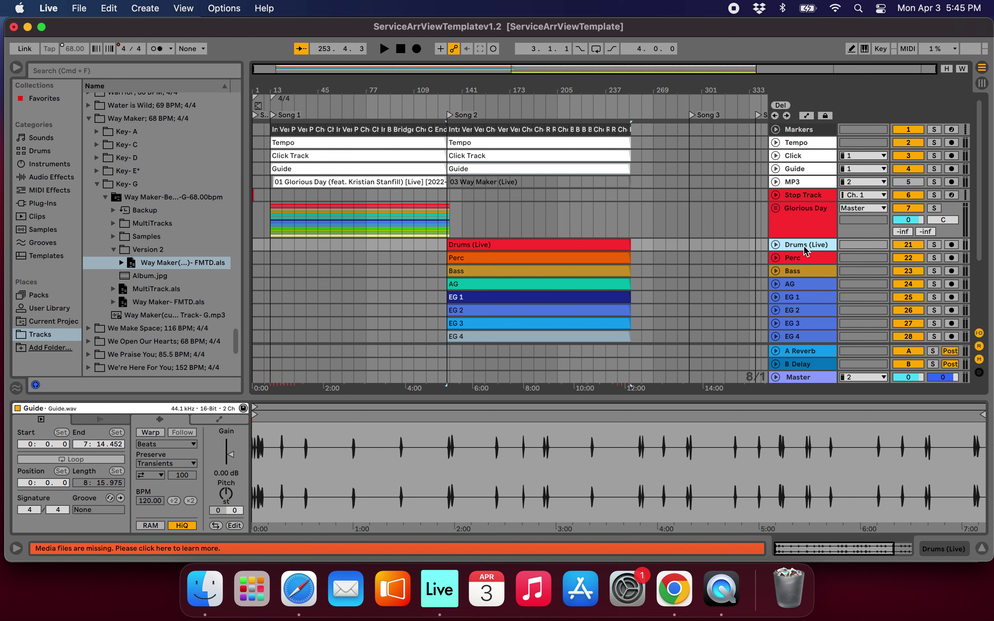
- Group the tracks from Drums (Live) to Choir, name the group Way Maker and fold it
scroll(806, 258, down, 4)
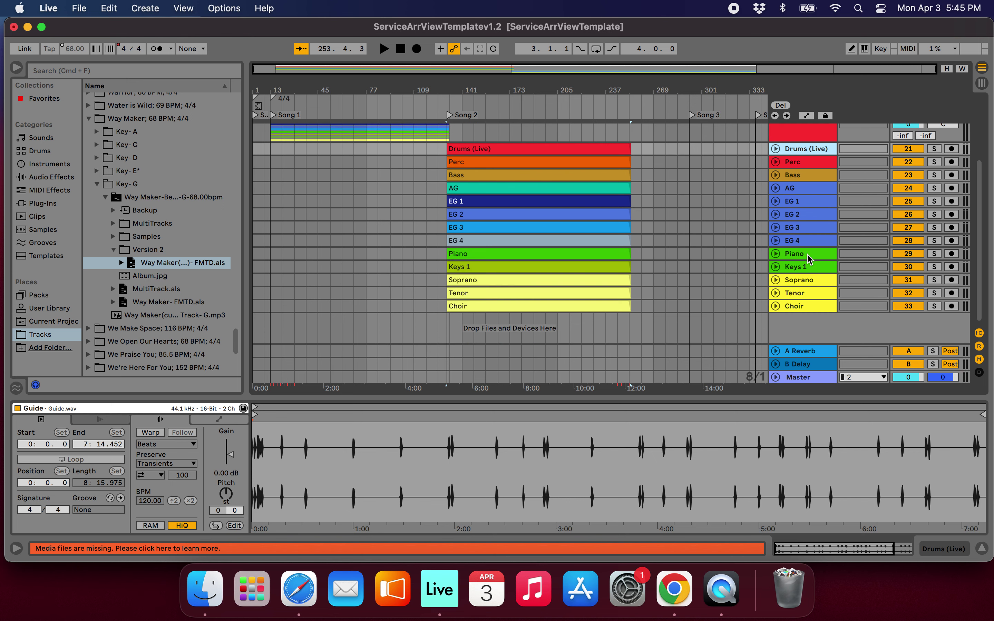
shift+click(799, 306)
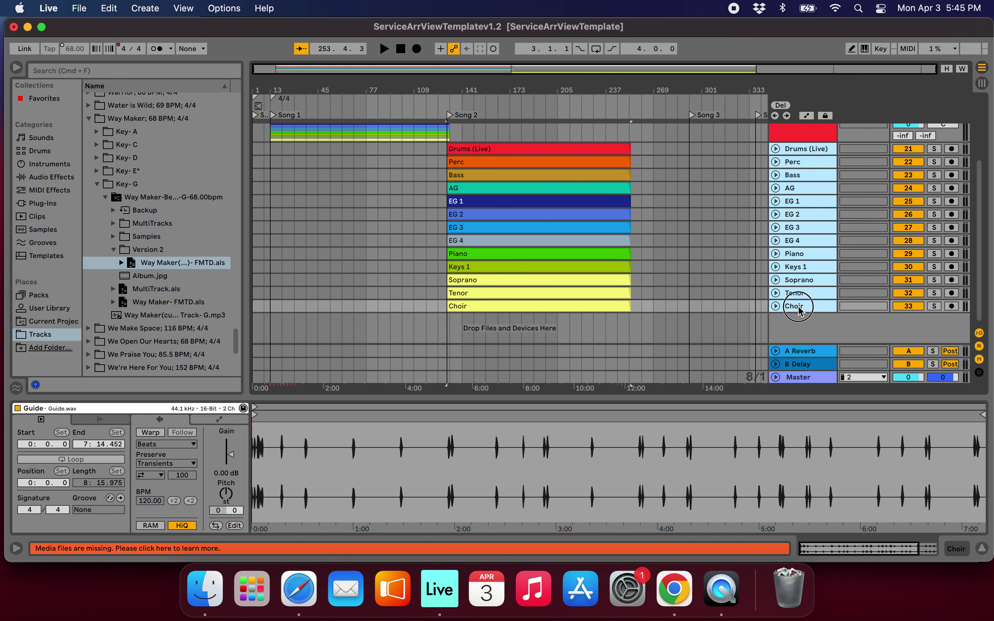
key(super+g)
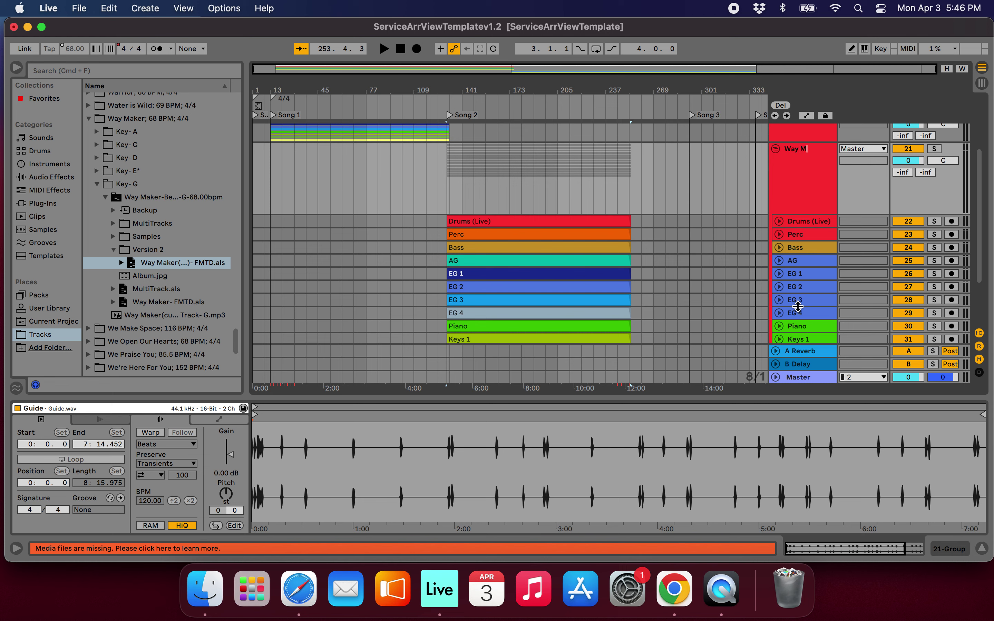
text(r)
key(Return)
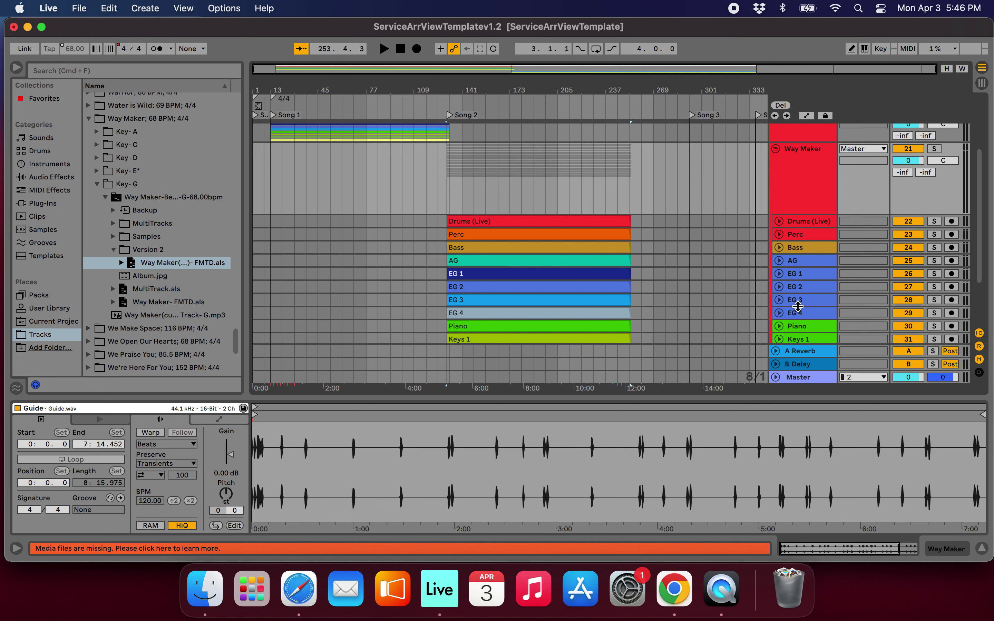
click(774, 149)
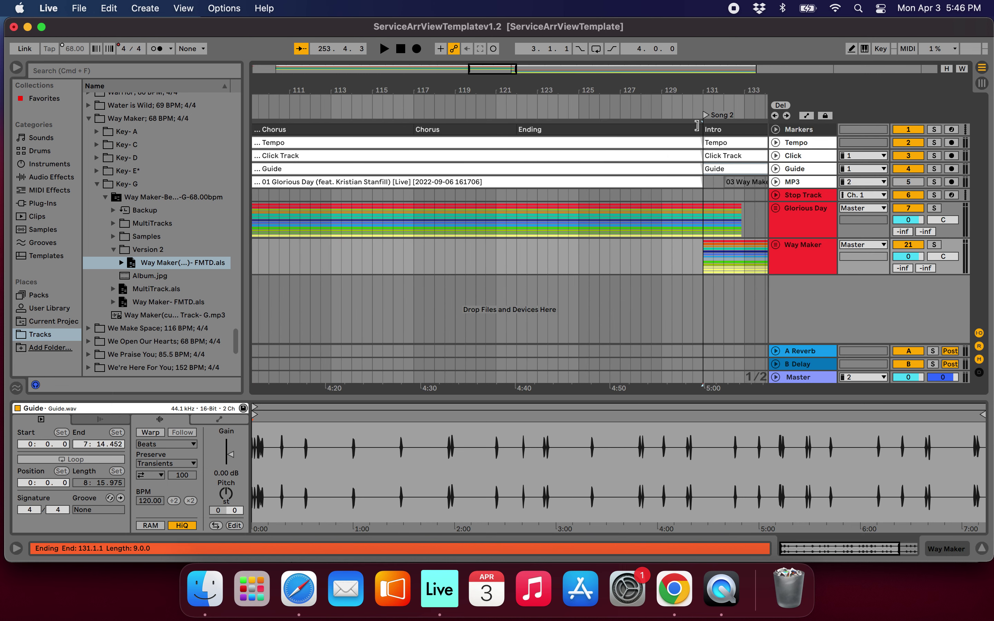
- Play back the transition from Glorious Day's ending into Way Maker's intro around bar 131
click(661, 105)
scroll(534, 239, up, 5)
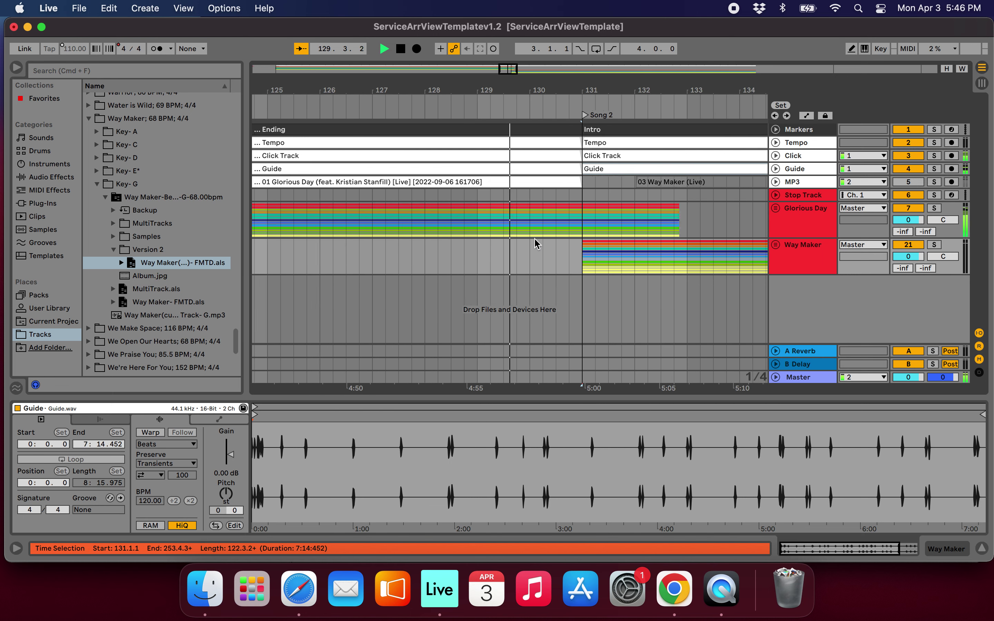
scroll(534, 238, down, 2)
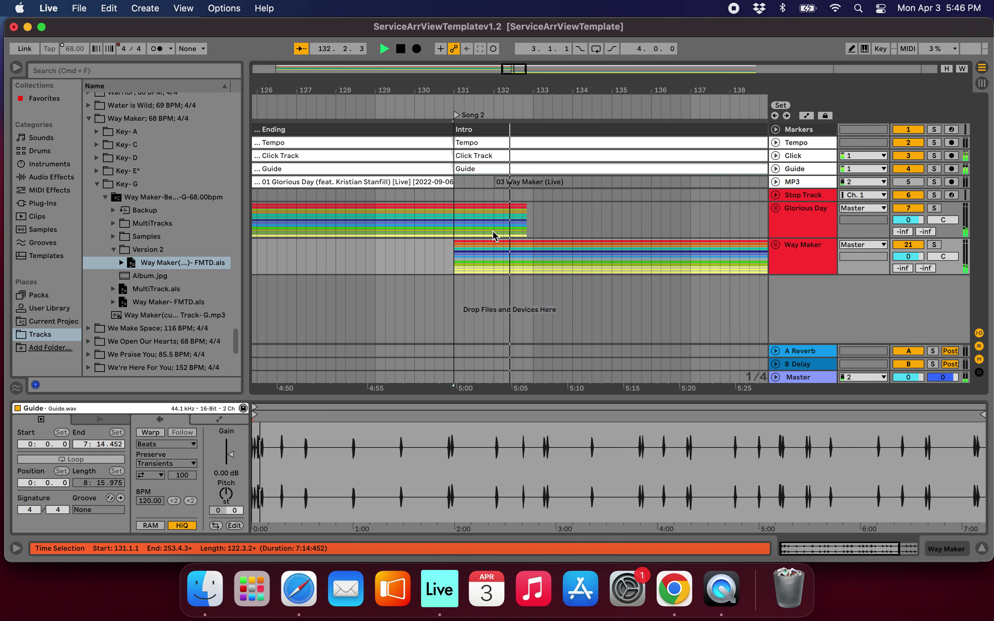
scroll(493, 236, up, 5)
scroll(493, 237, down, 8)
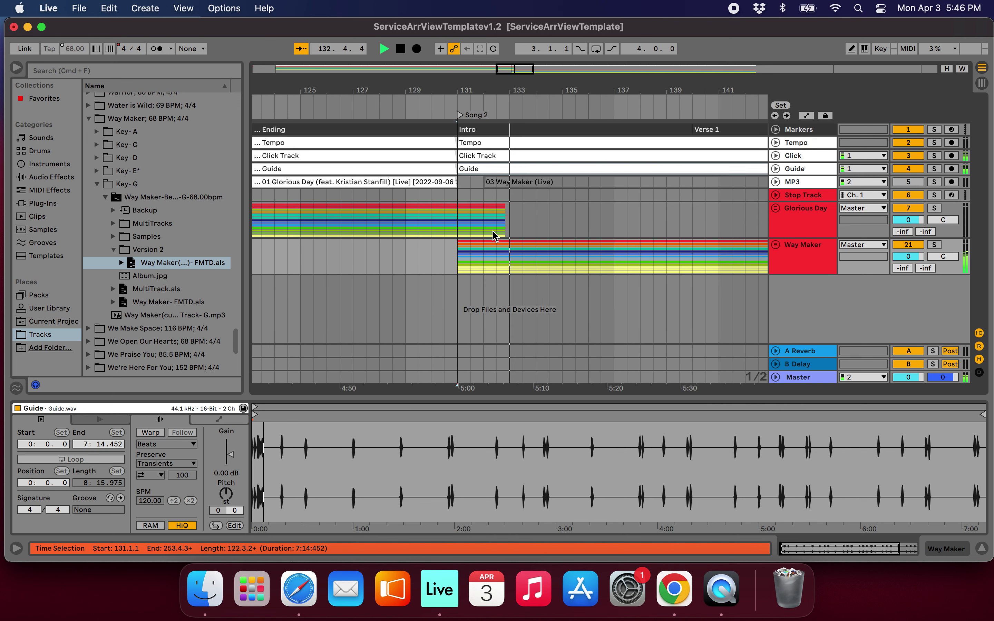
key(space)
scroll(590, 233, down, 5)
scroll(589, 232, right, 7)
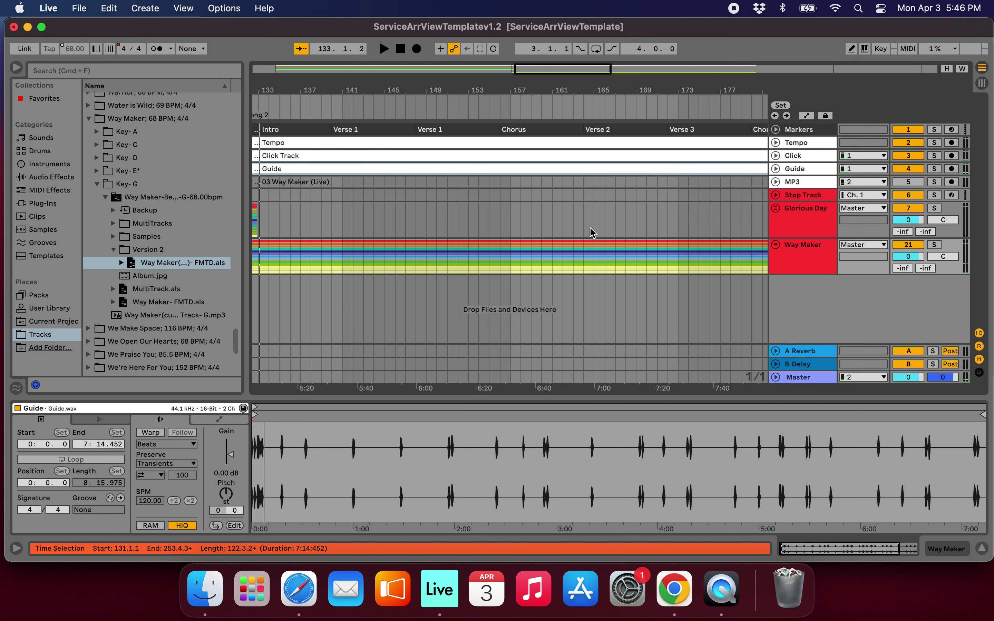
scroll(589, 233, down, 4)
scroll(559, 235, down, 4)
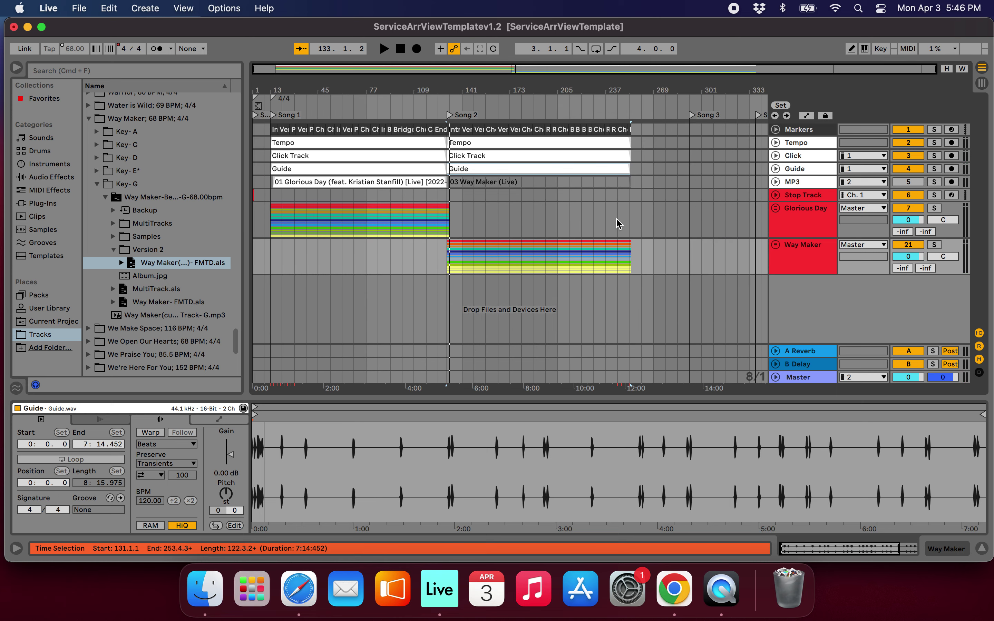
- Collapse the Way Maker song folder and check the worship set order in the Planning Center plan in Safari before returning to Live
click(97, 184)
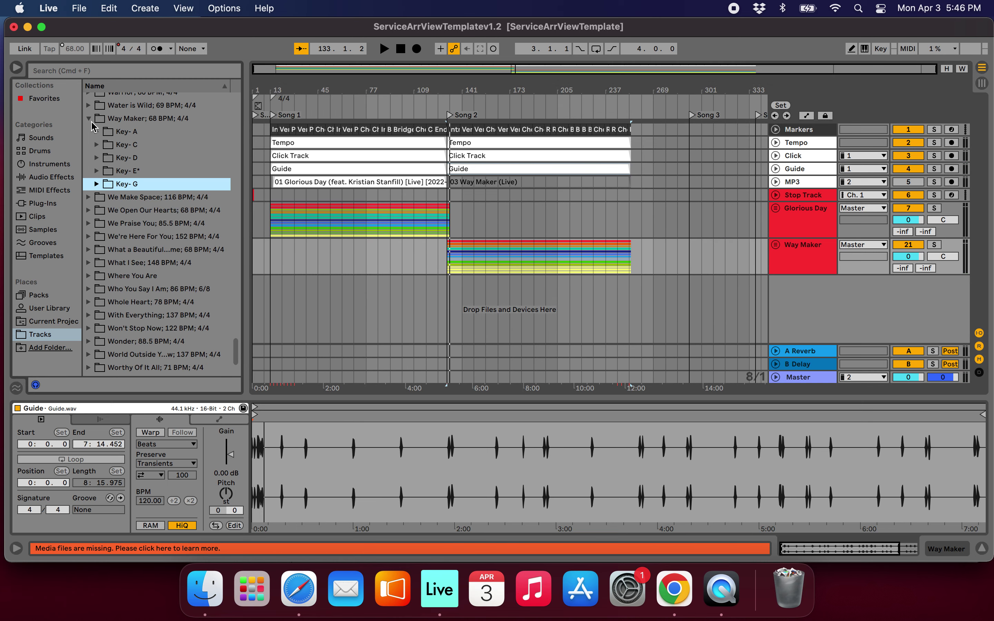
click(92, 121)
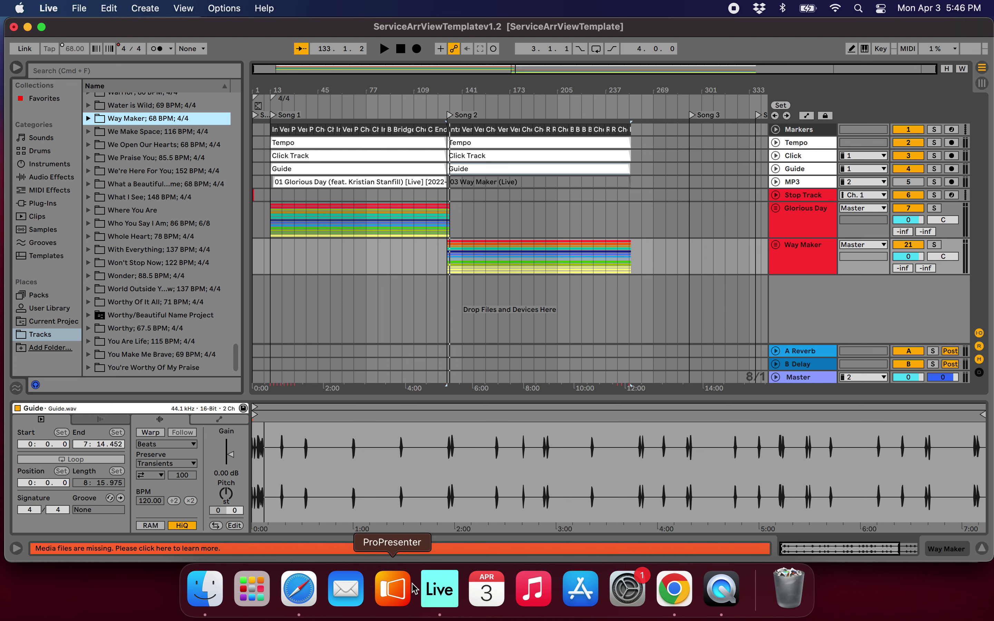
click(298, 588)
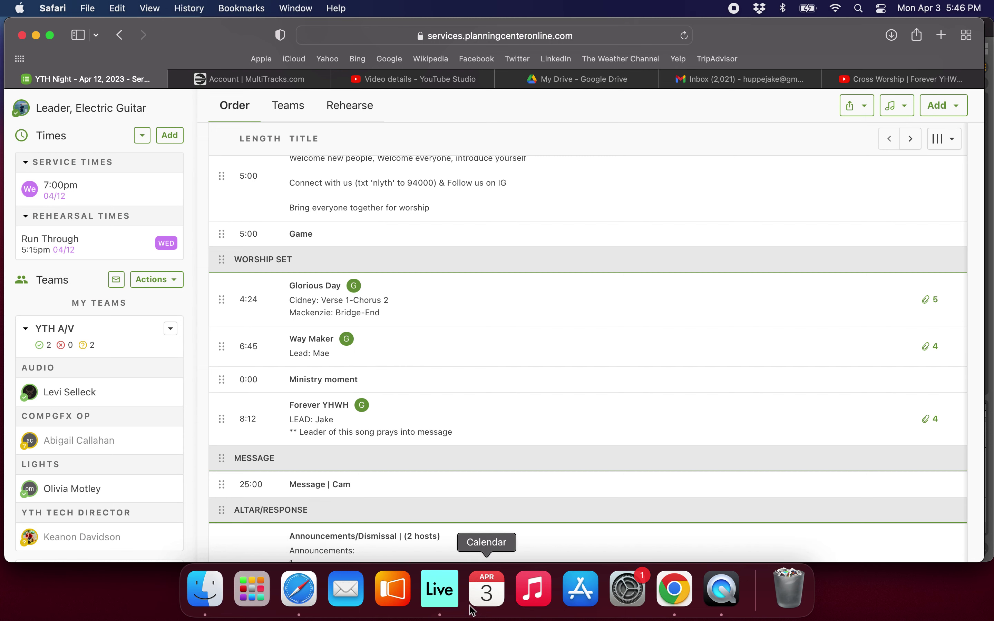
click(439, 590)
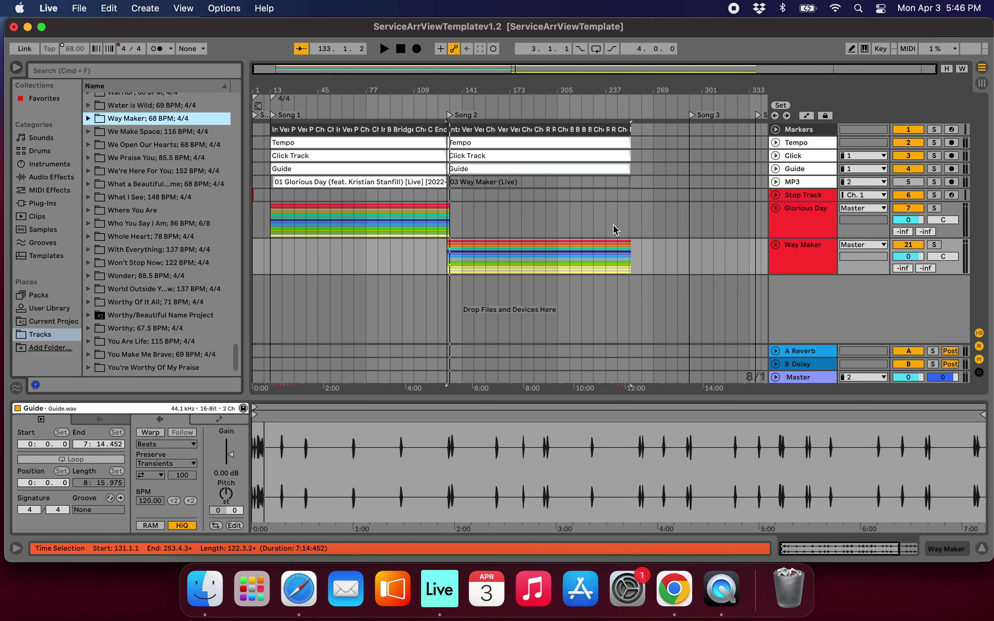
- Play back the end of Way Maker from about bar 244 through its Ending section
scroll(648, 172, up, 5)
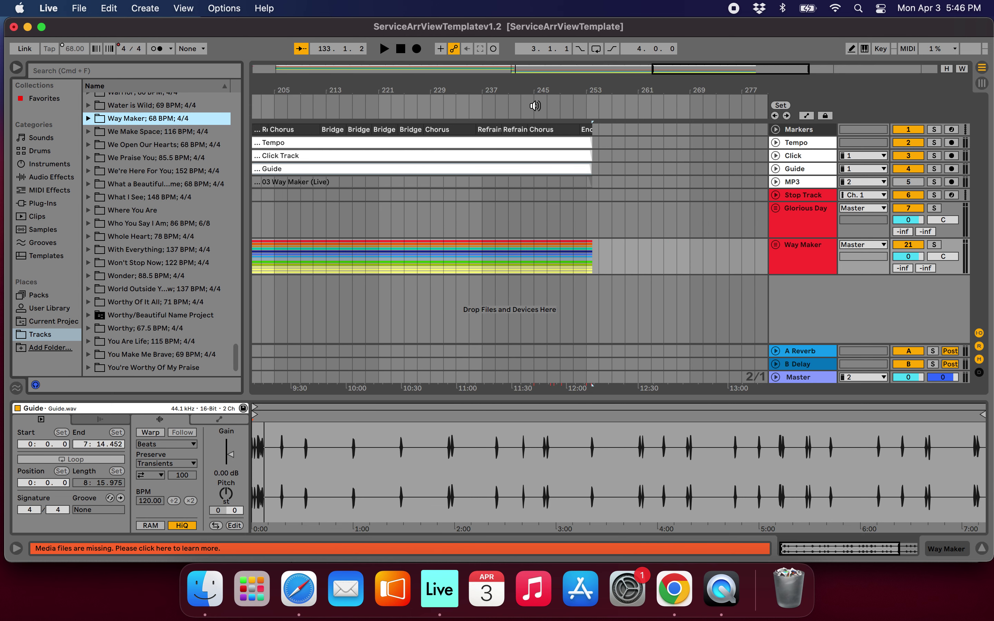
click(535, 106)
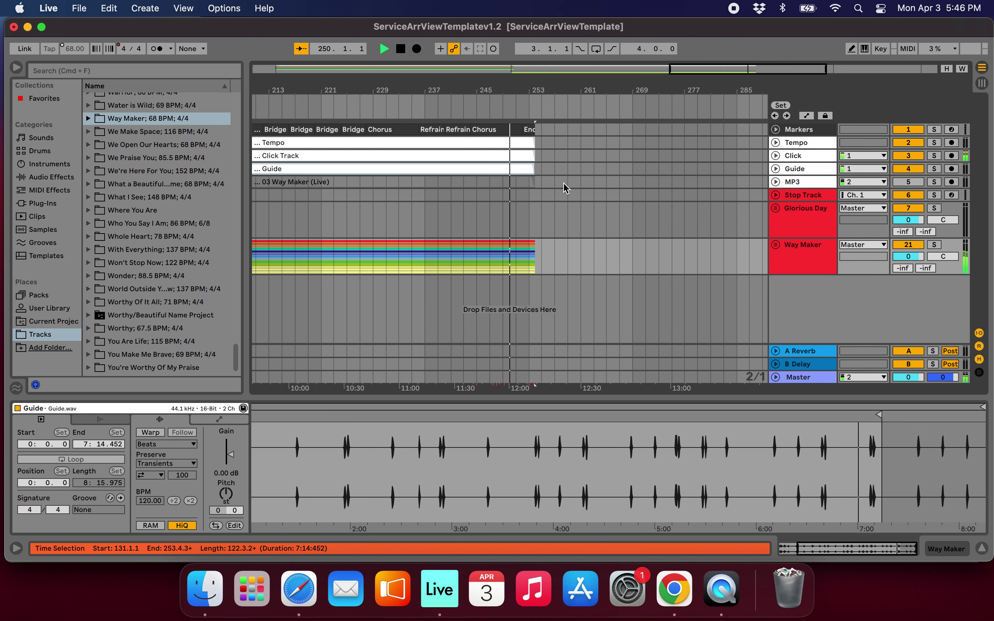
key(space)
- Move the Song 3 locator to bar 251, within Way Maker's Ending section
scroll(563, 183, down, 5)
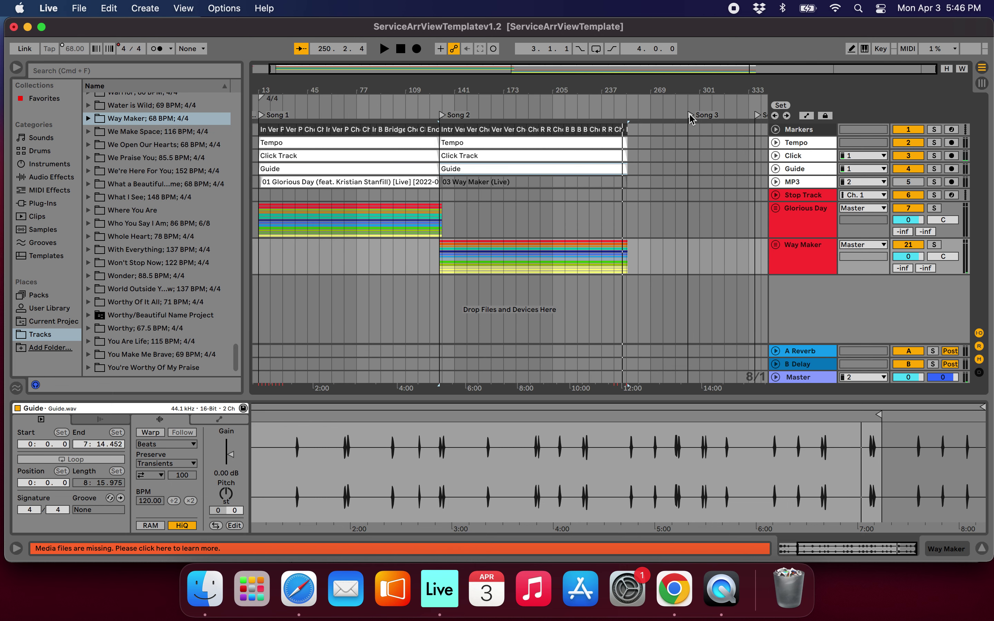
drag(690, 115, 629, 115)
scroll(654, 168, up, 5)
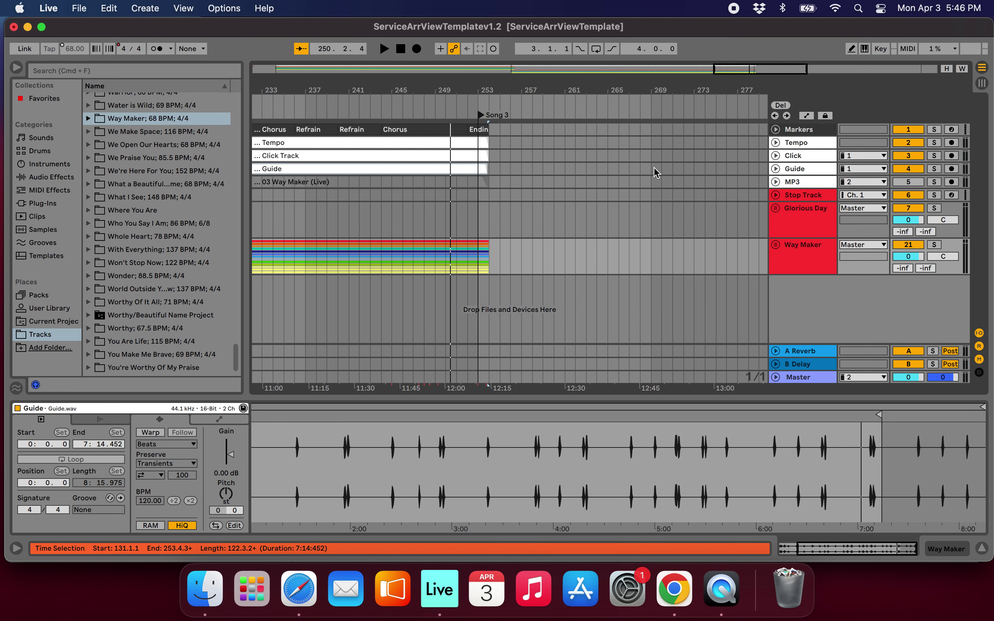
drag(482, 119, 458, 111)
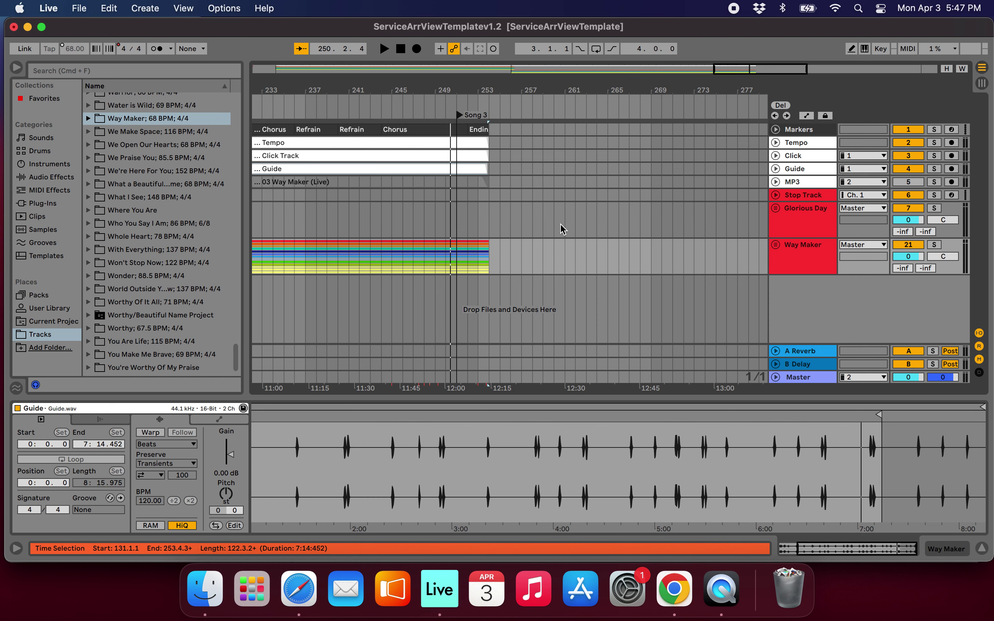
scroll(561, 226, left, 5)
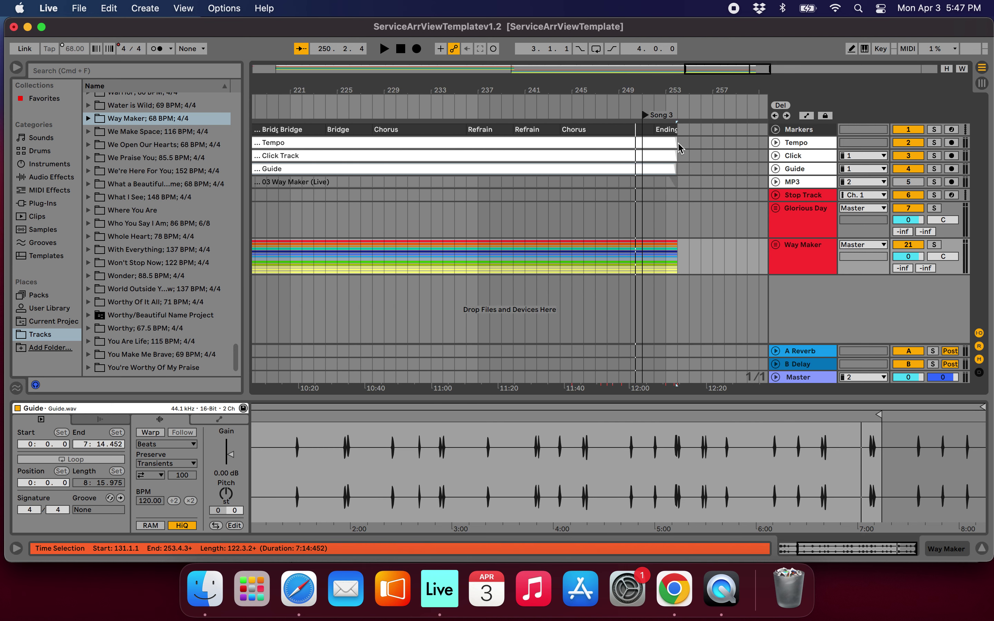
- Open the WT-Pads-2-Atmospheric-Pads folder within 3. Pads and widen the browser so the full file names can be read
scroll(214, 173, up, 20)
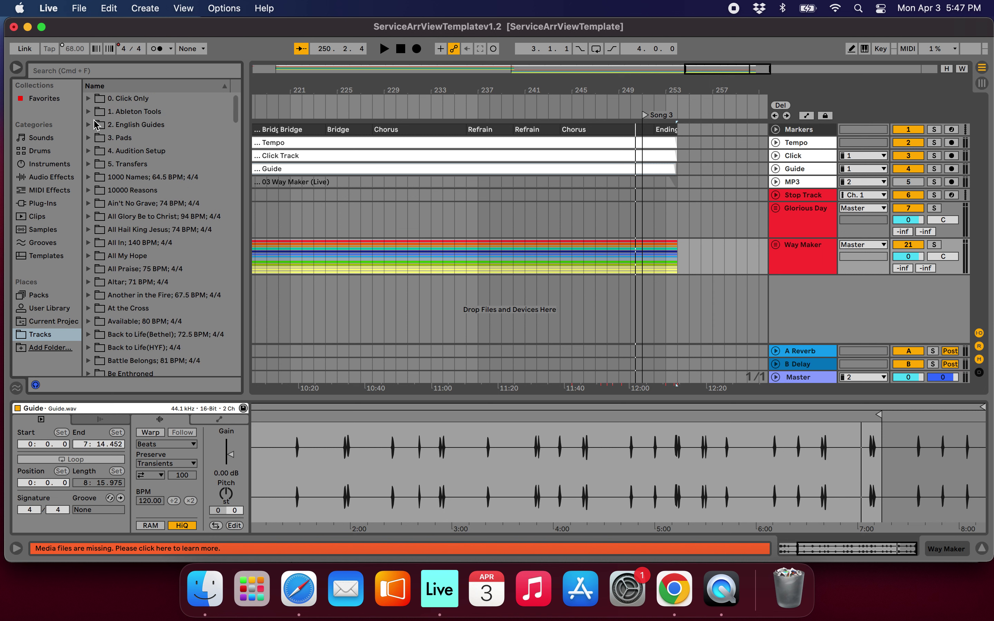
click(89, 139)
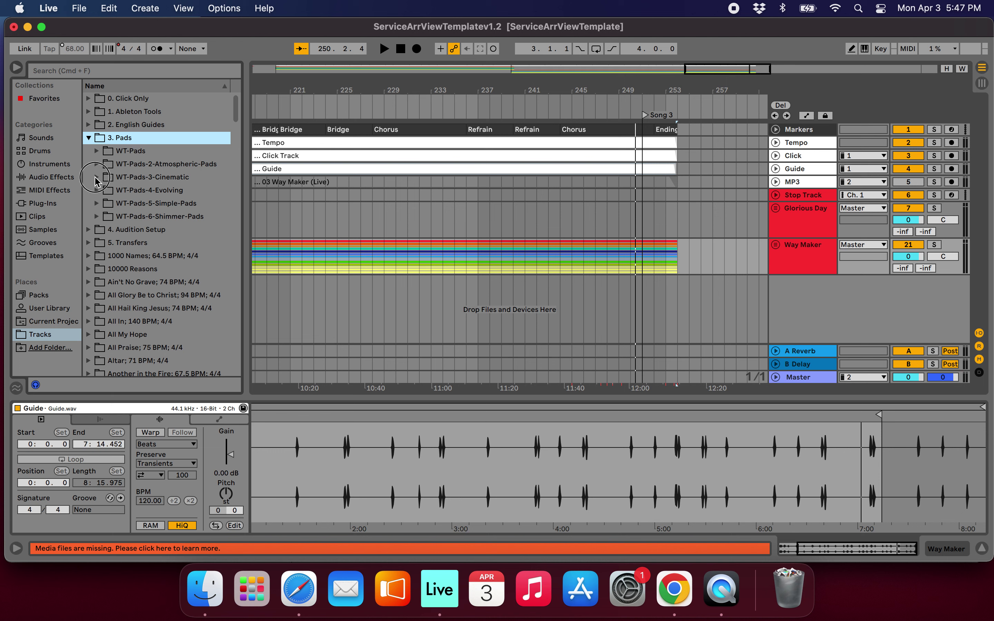
click(94, 177)
click(97, 178)
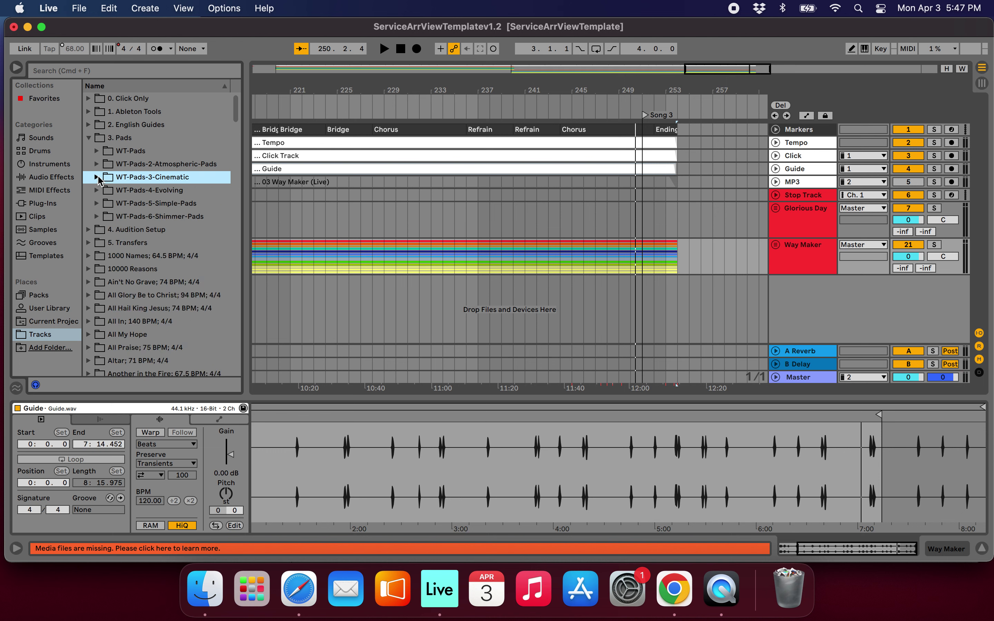
click(95, 164)
scroll(153, 245, down, 3)
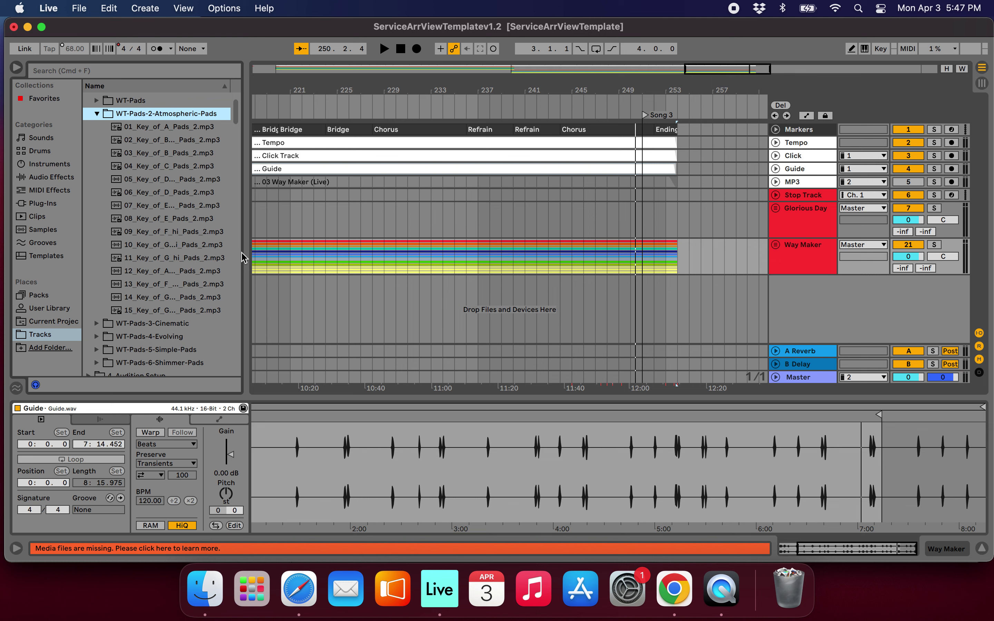
drag(245, 251, 343, 254)
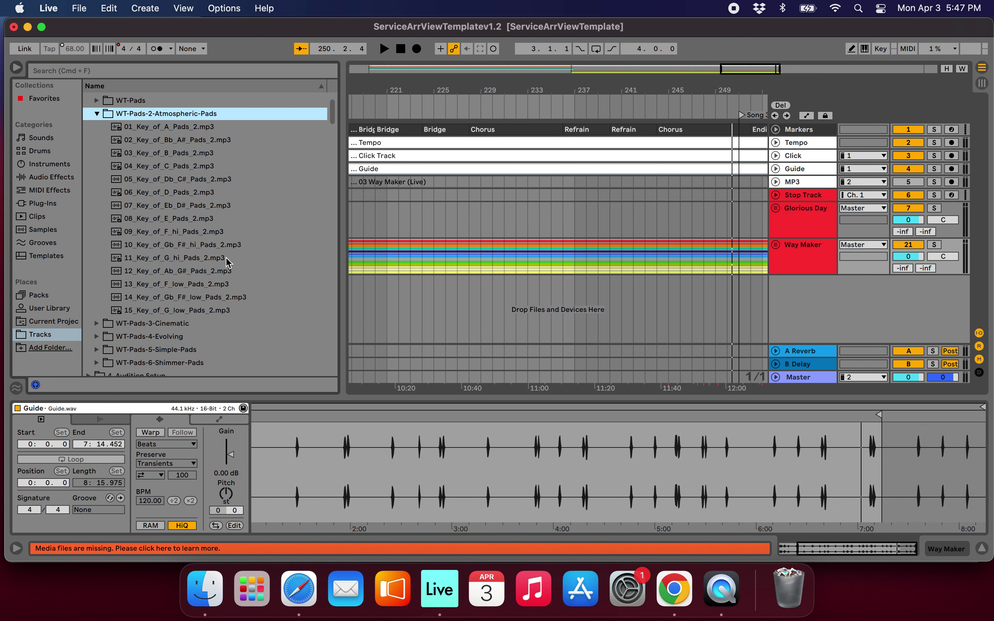
- Place 11_Key_of_G_hi_Pads_2.mp3 on a new track starting at the Song 3 locator and name the track Pads
drag(118, 262, 743, 299)
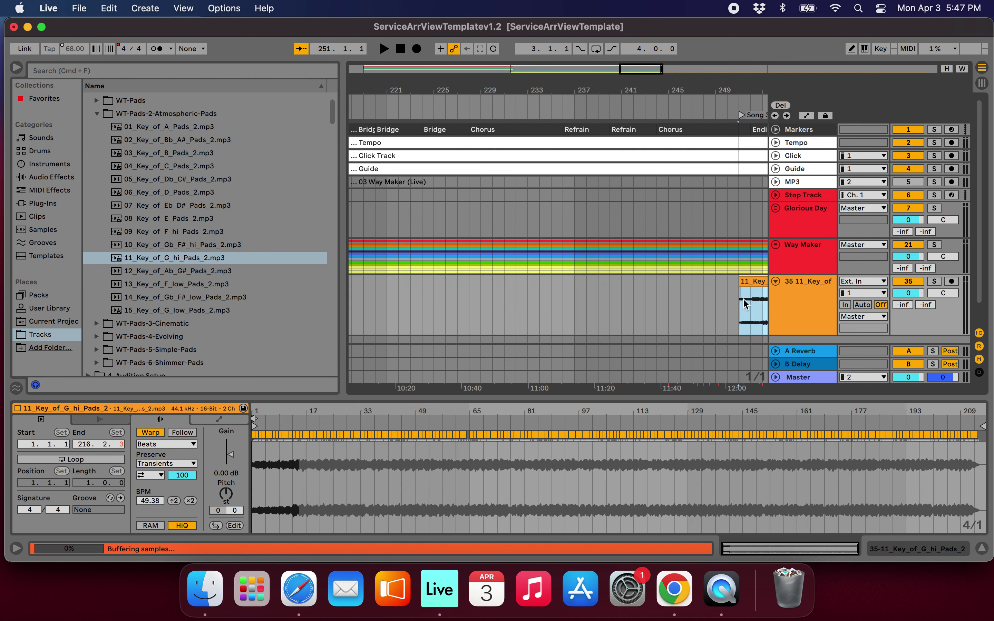
scroll(743, 298, right, 10)
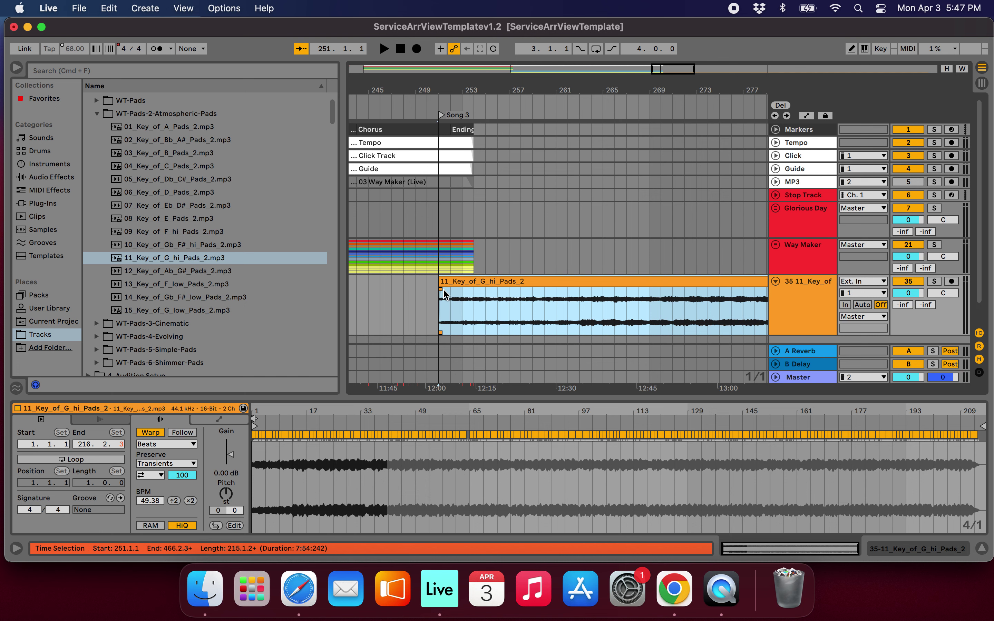
scroll(527, 281, down, 6)
scroll(527, 281, right, 10)
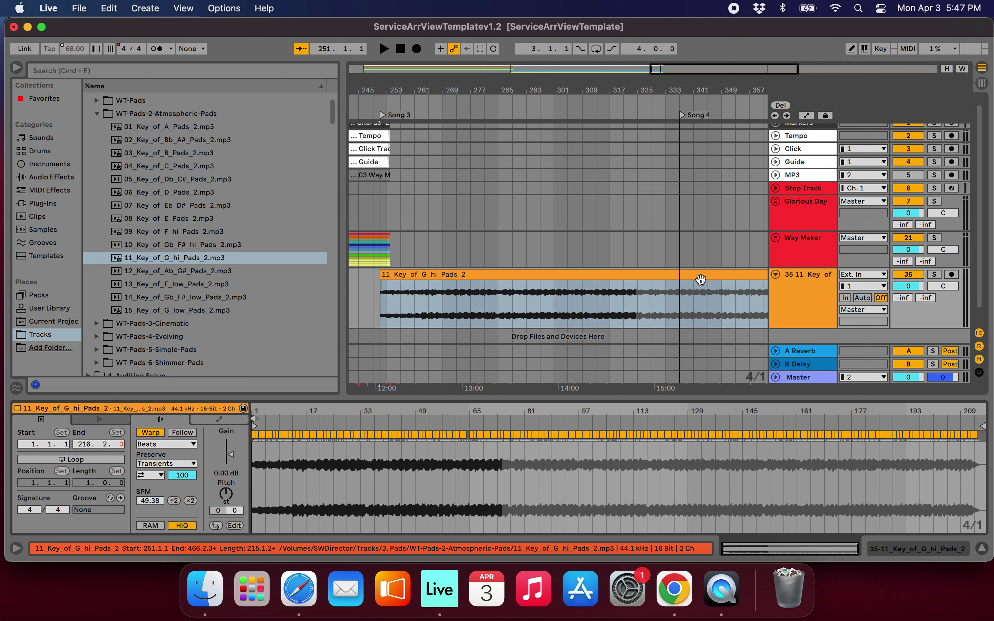
click(816, 284)
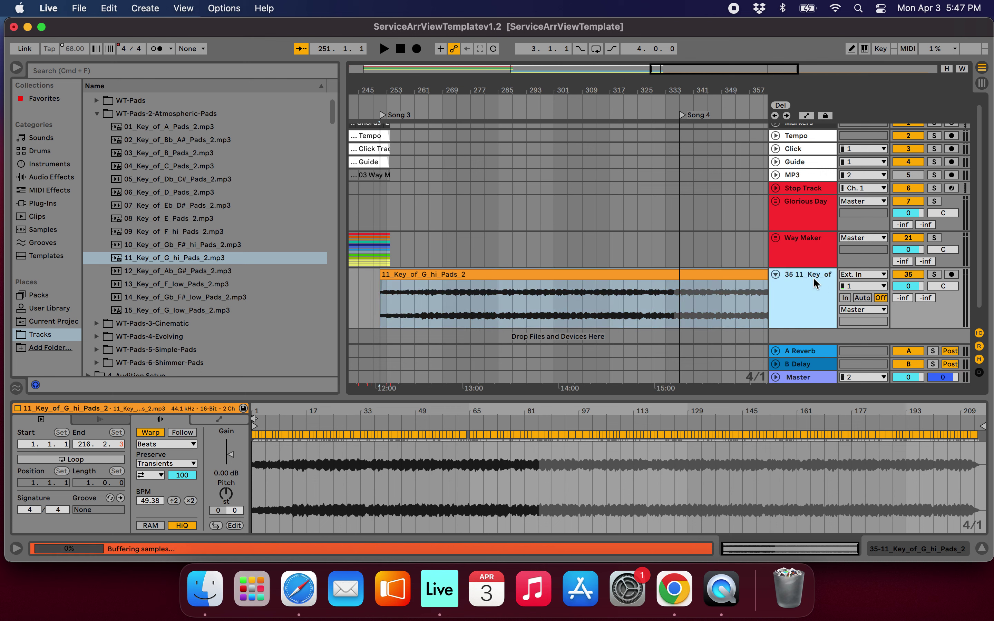
key(super+r)
text(Pads)
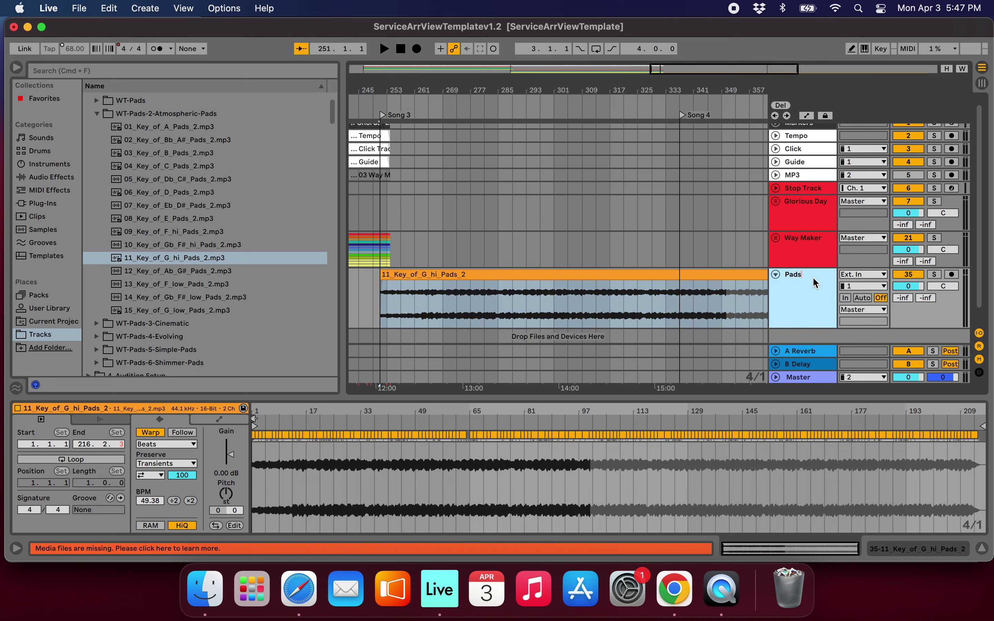
key(Return)
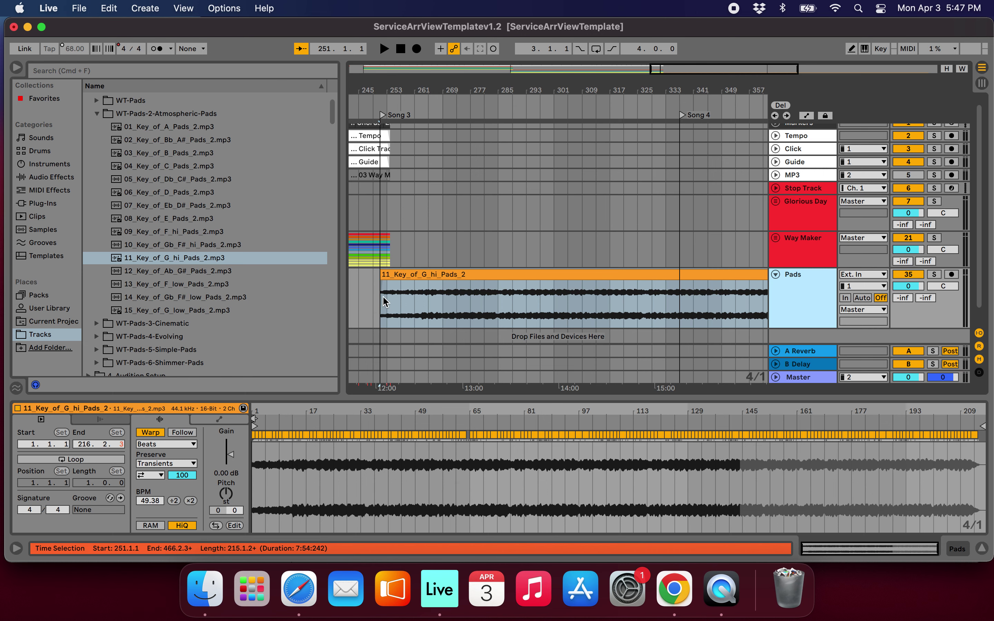
- Audition the pad clip from the Song 3 locator, turn off its Warp, and lower the Pads track volume to -18.0 dB
click(382, 120)
click(447, 108)
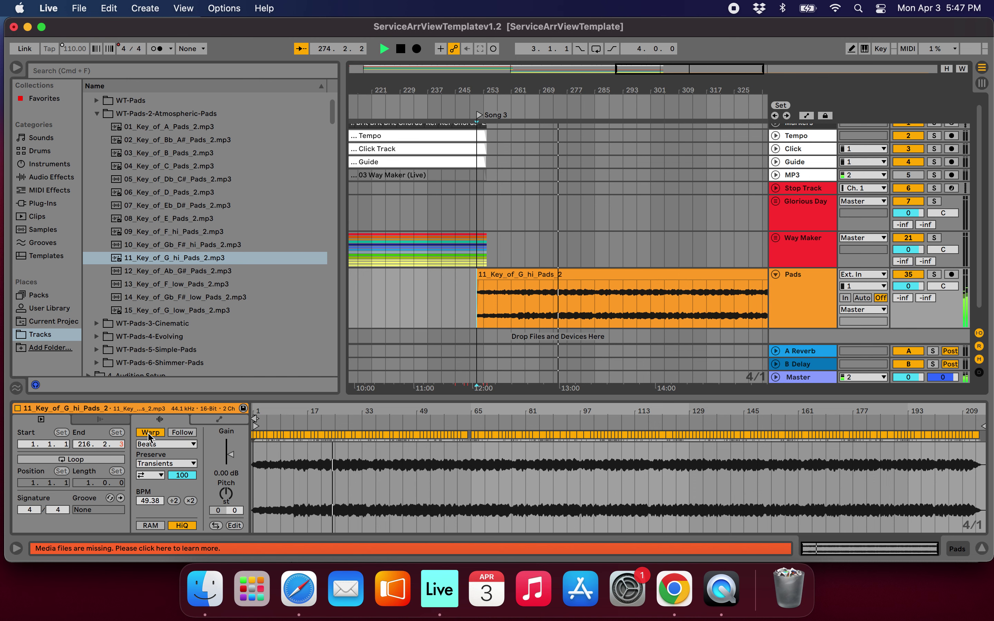
click(158, 433)
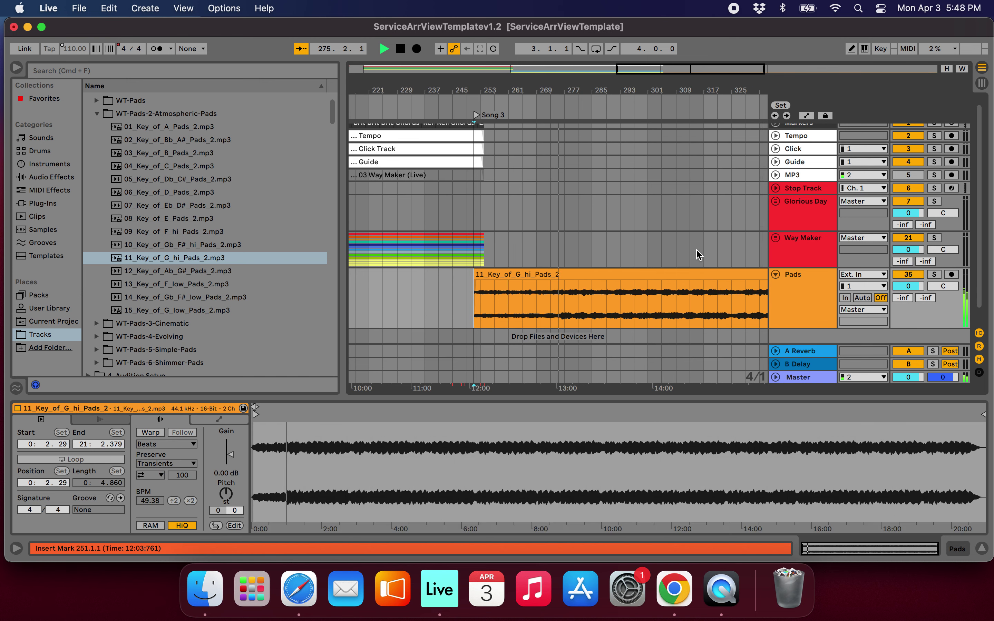
key(space)
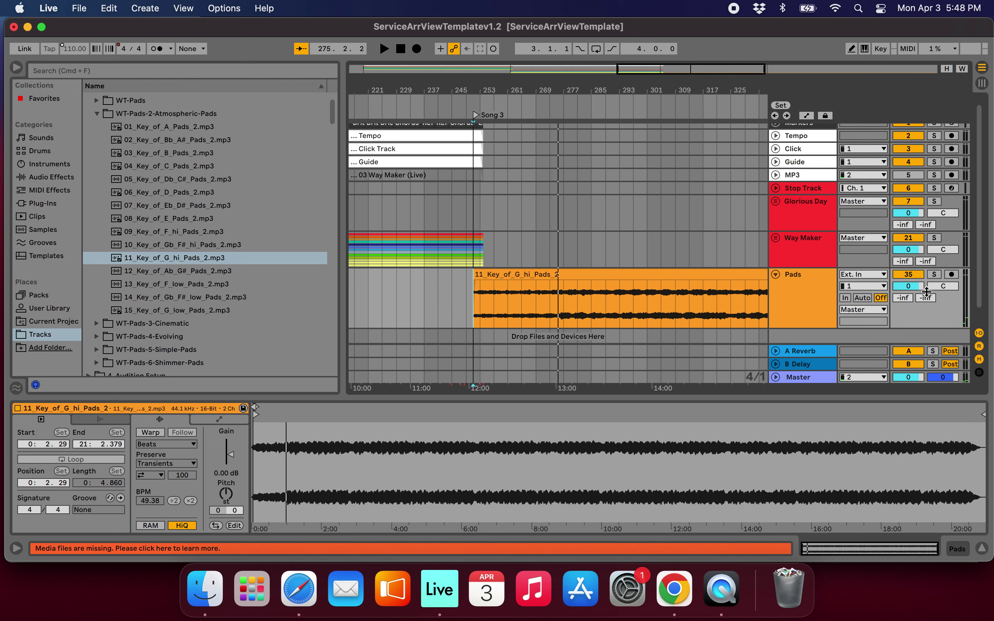
drag(907, 286, 908, 289)
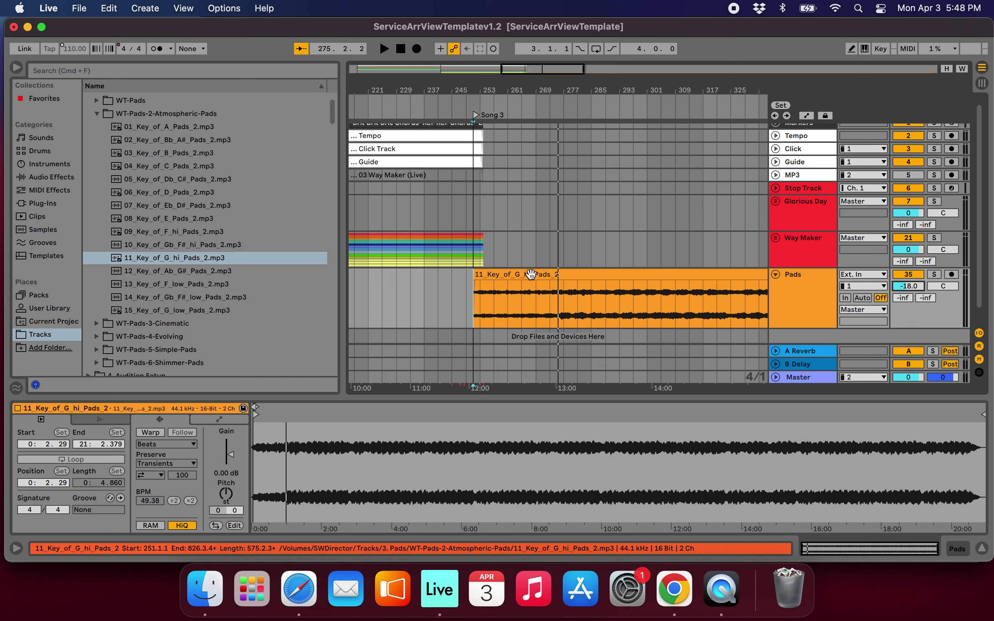
- Locate the Church.adv preset in the favorites and among the Hall presets of the Reverb audio effect
click(44, 98)
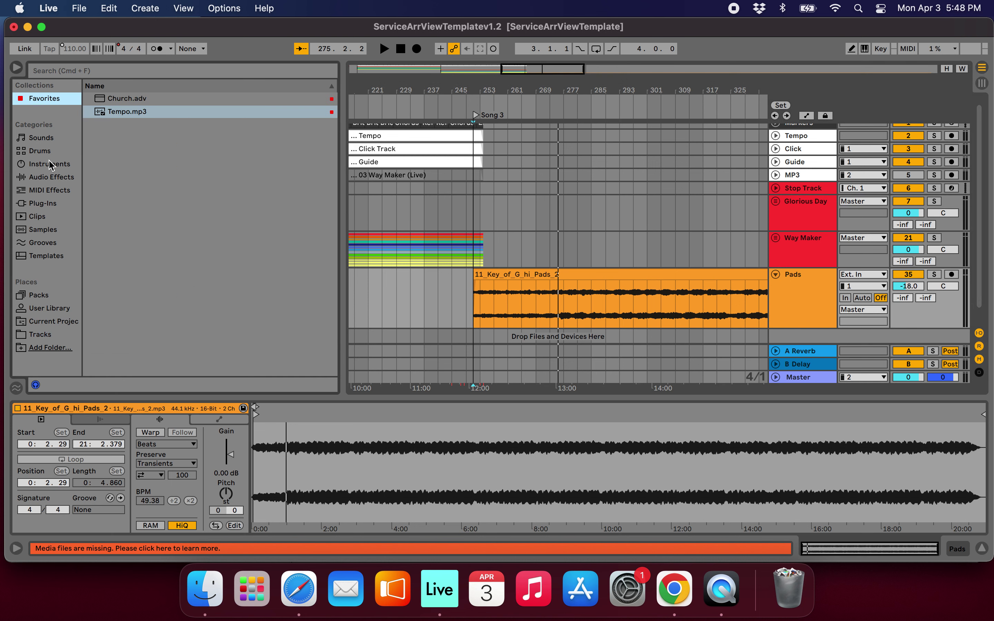
click(141, 98)
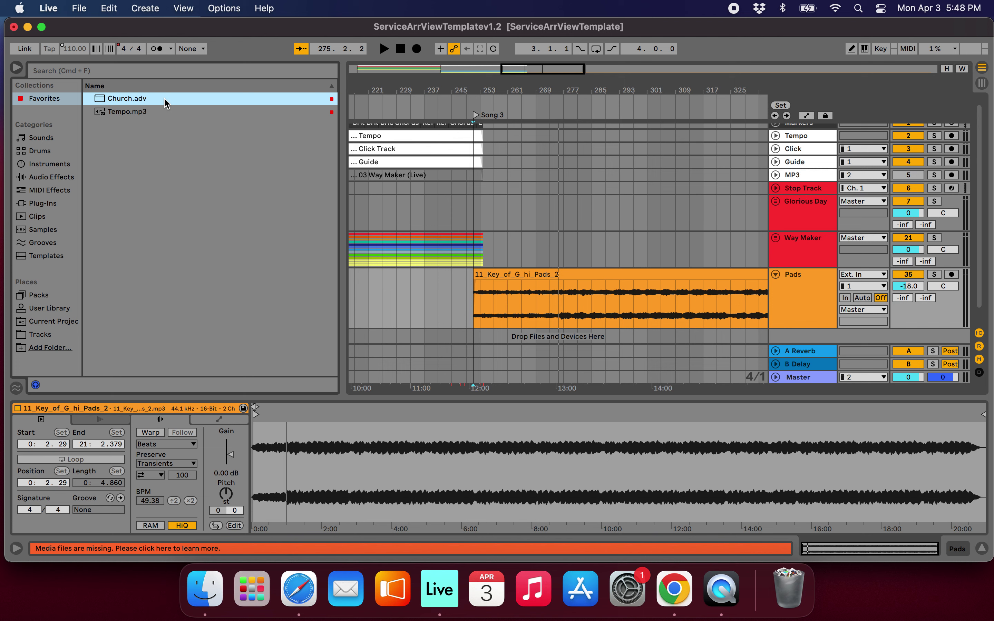
click(49, 177)
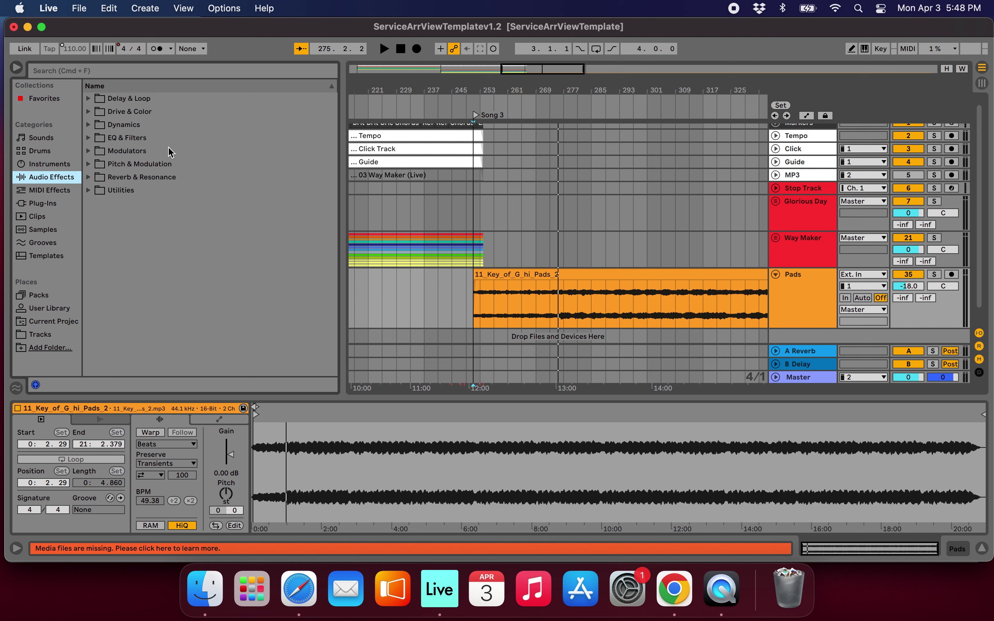
click(90, 178)
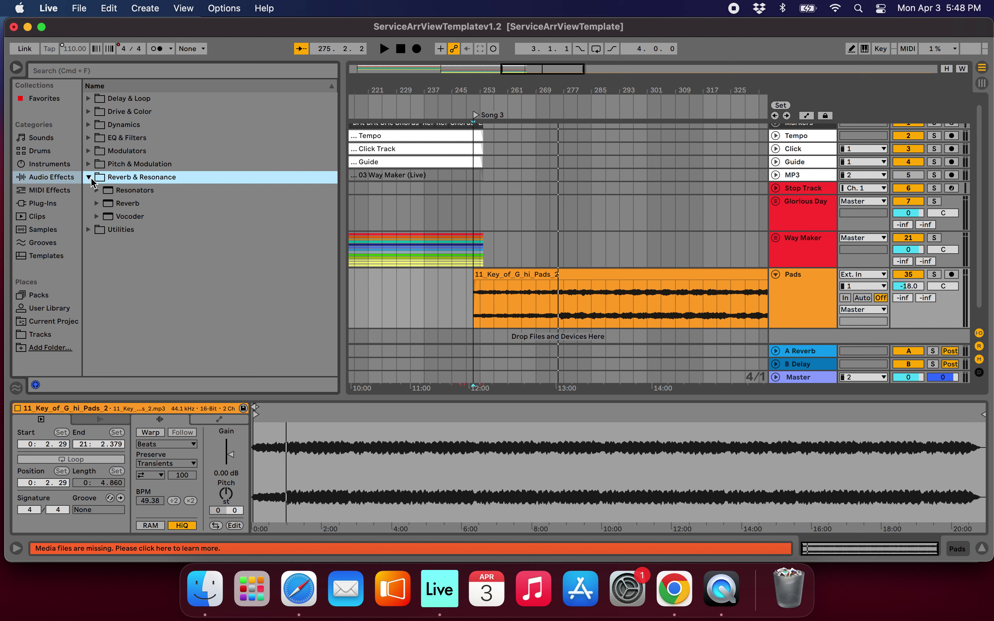
click(97, 203)
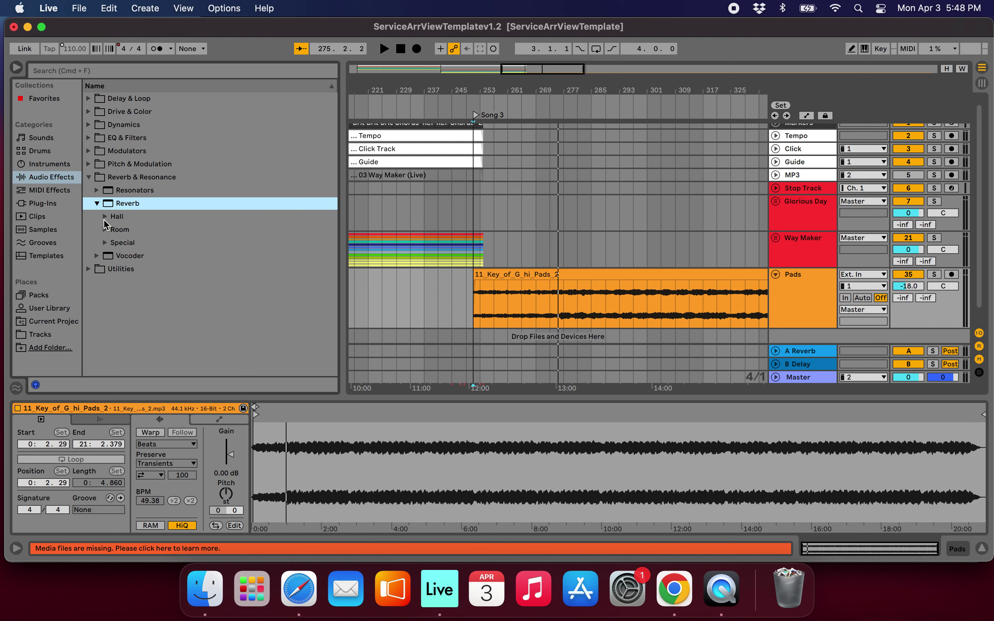
click(105, 217)
scroll(185, 272, down, 1)
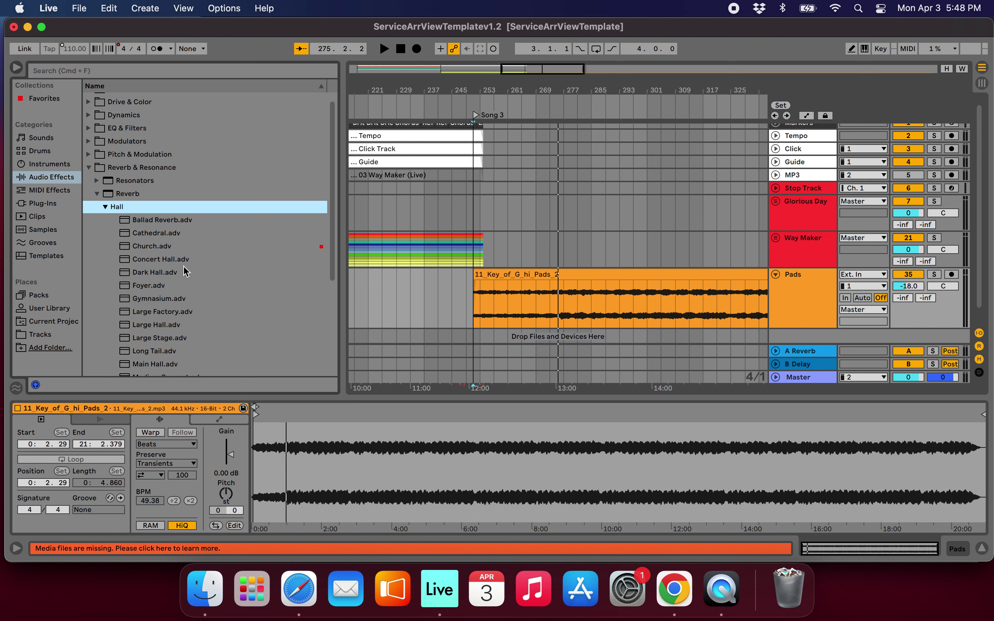
click(164, 248)
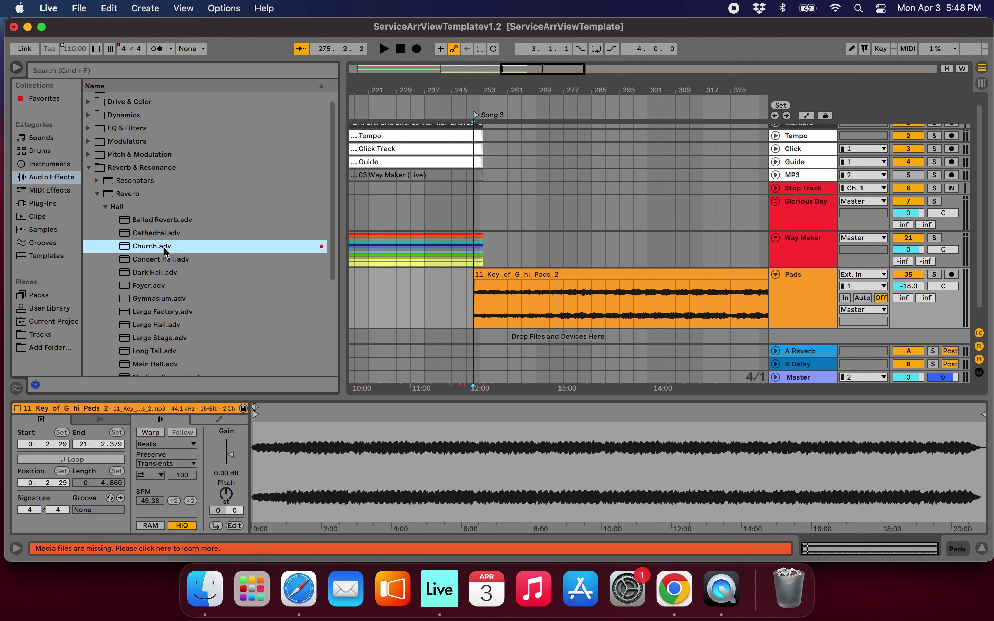
- Add the favorite Church.adv reverb preset to the Pads track and set its Decay Time to 11.8 s
click(45, 99)
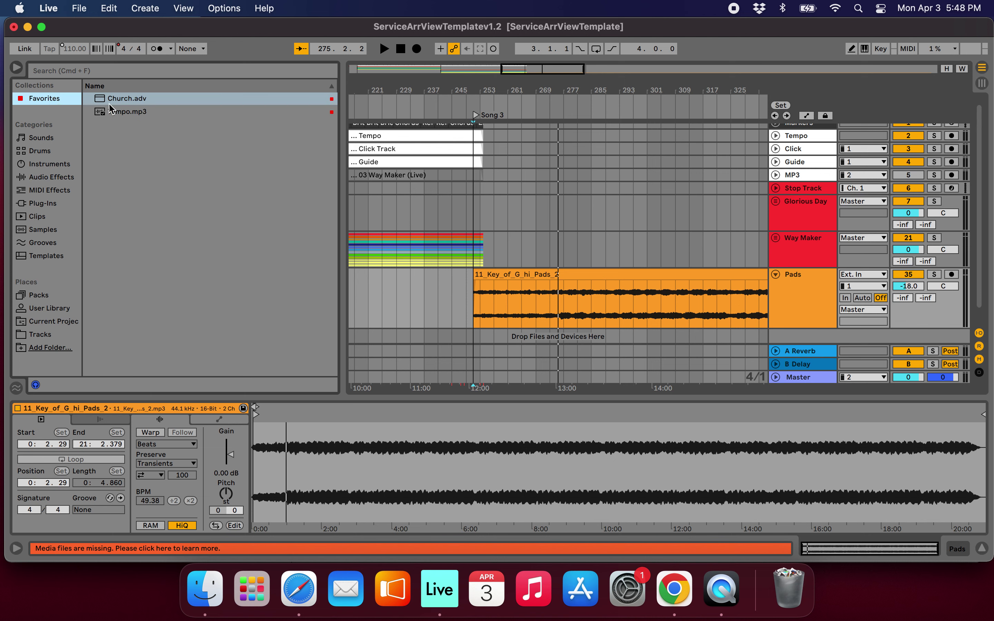
drag(132, 103, 581, 298)
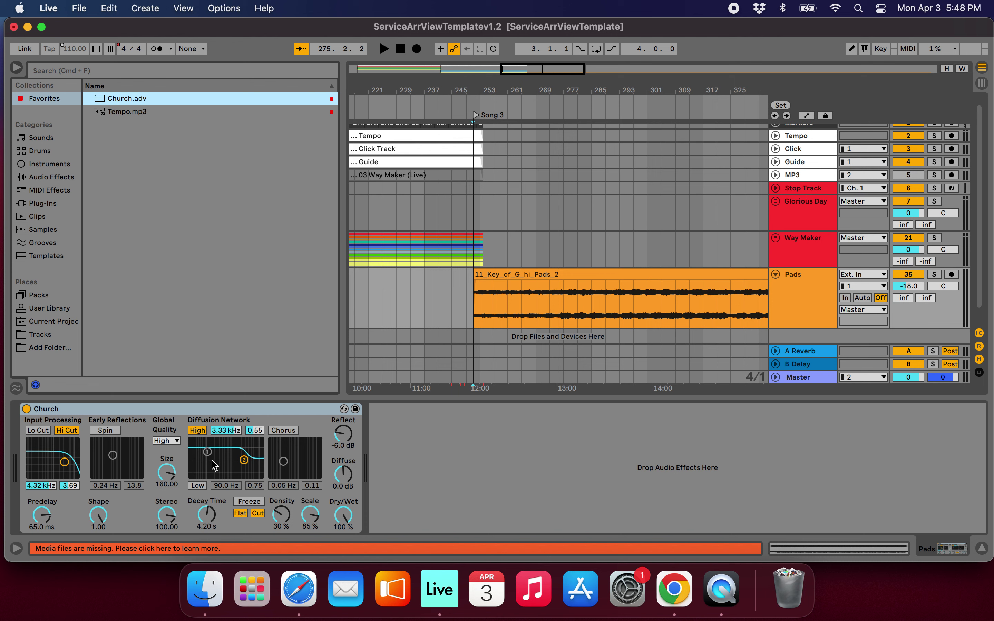
click(207, 517)
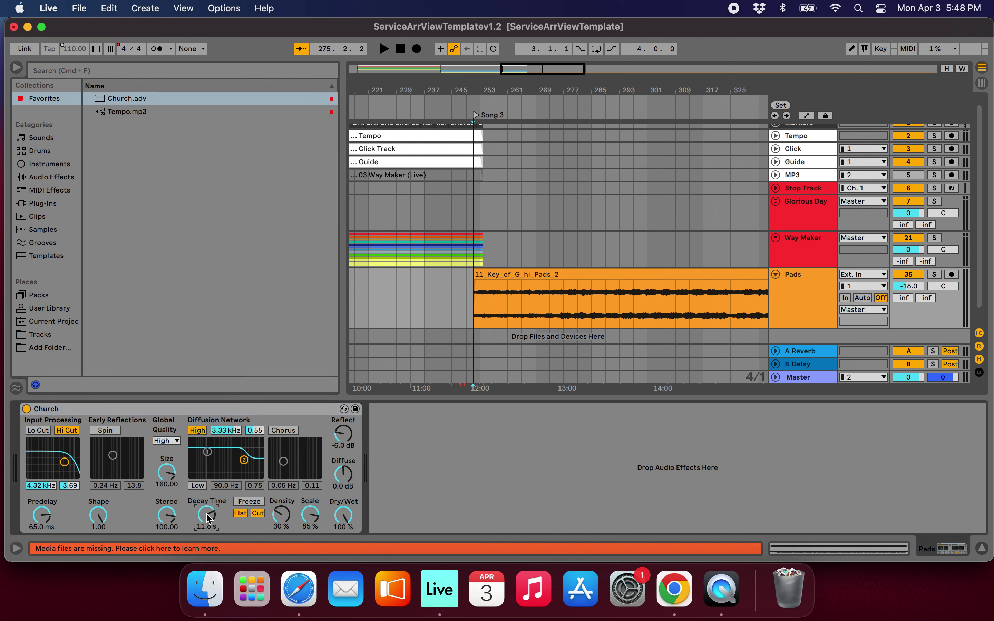
- Audition the pad clip with reverb from the Song 3 locator, skip further into it, and stop to hear the reverb tail
scroll(652, 238, down, 3)
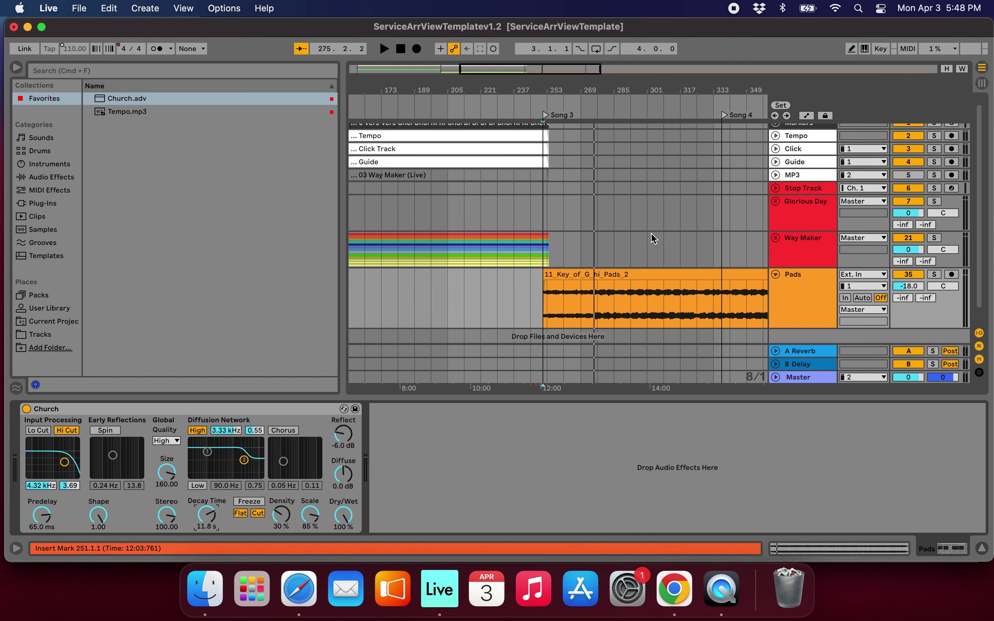
click(612, 276)
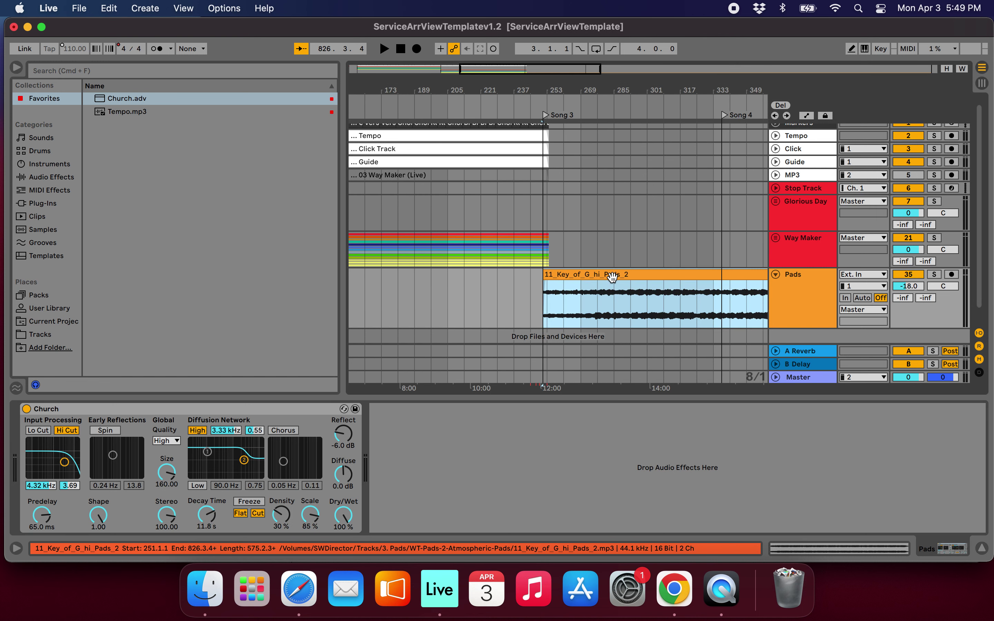
key(space)
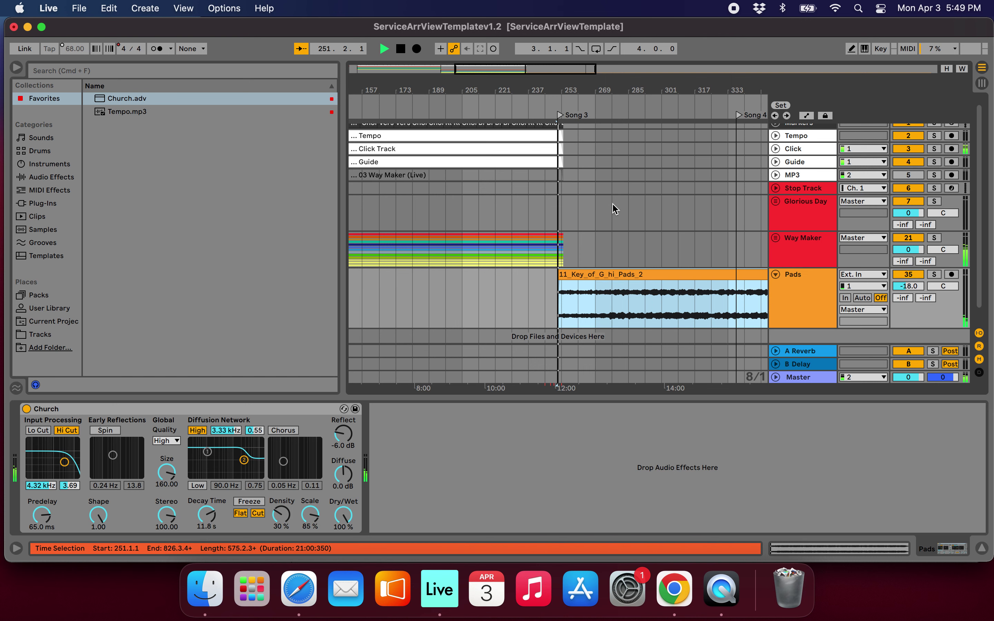
click(616, 115)
scroll(565, 235, up, 5)
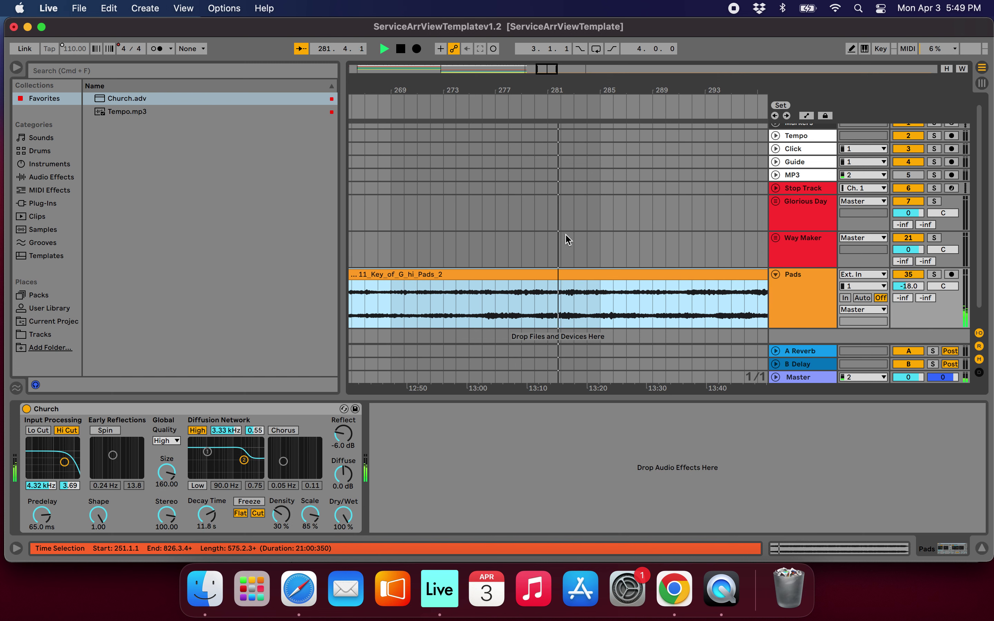
key(space)
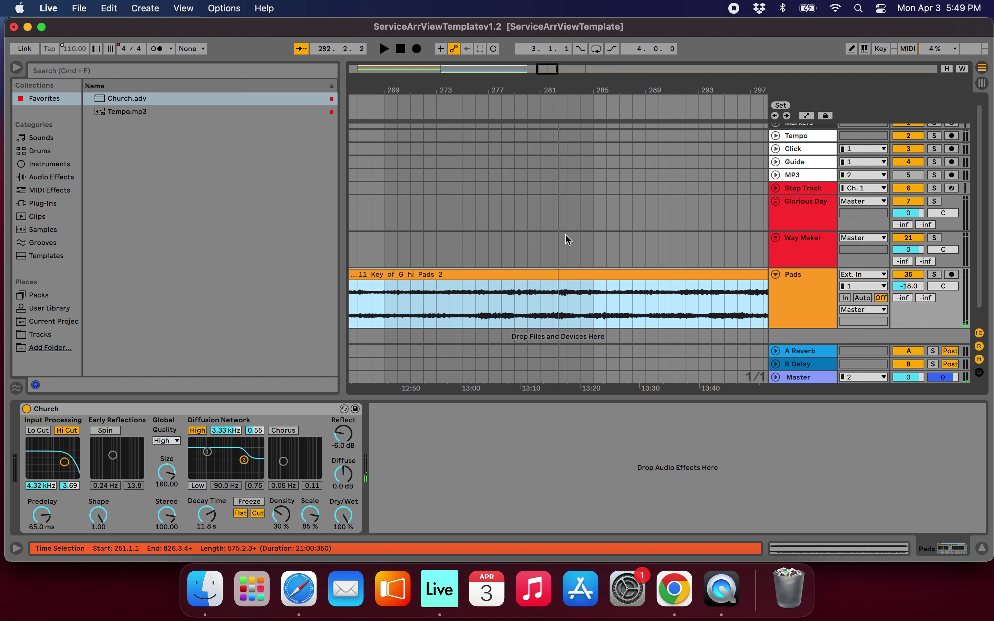
- Add a fade-in about one bar long to the start of the pad clip and play the transition from shortly before Song 3
scroll(566, 239, down, 5)
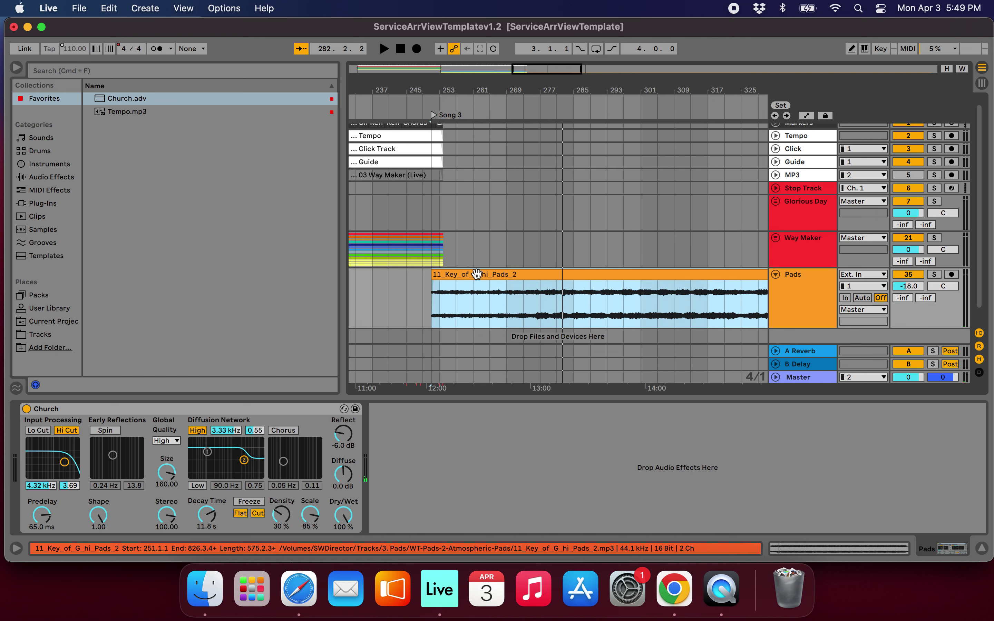
scroll(475, 271, down, 1)
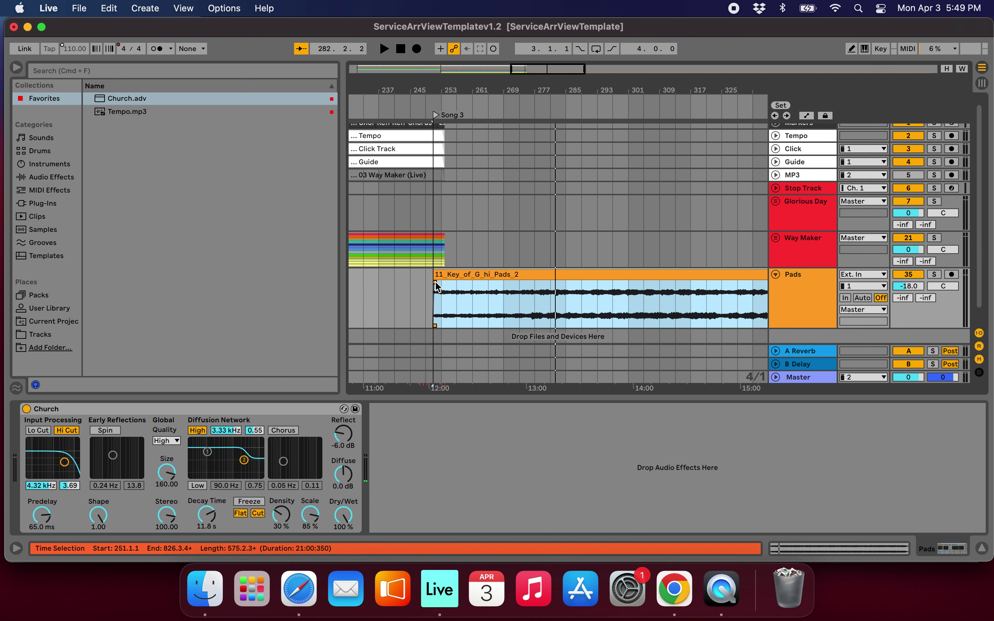
click(436, 285)
scroll(438, 287, up, 4)
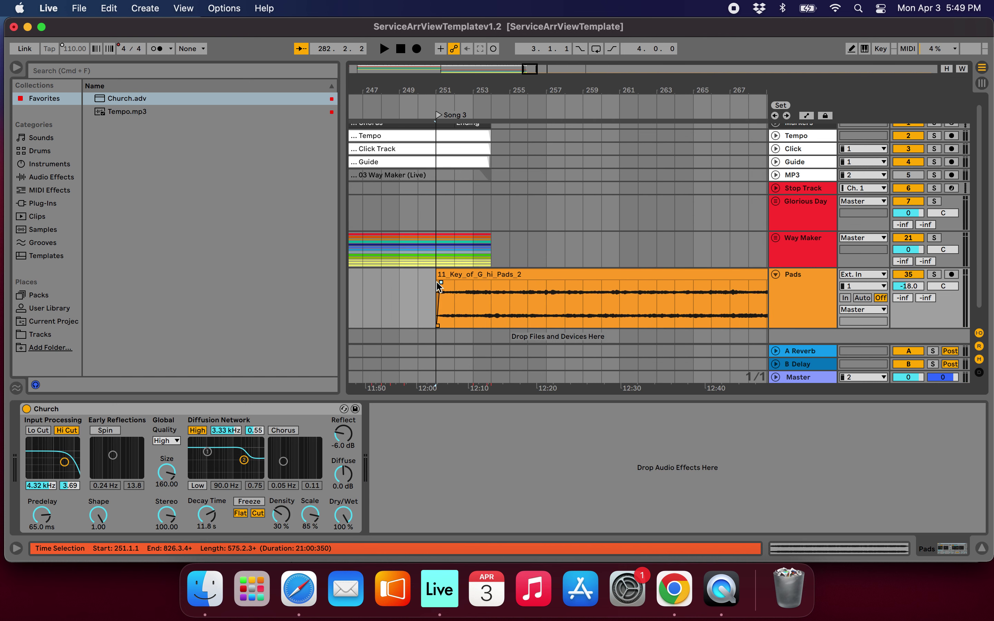
drag(441, 286, 452, 287)
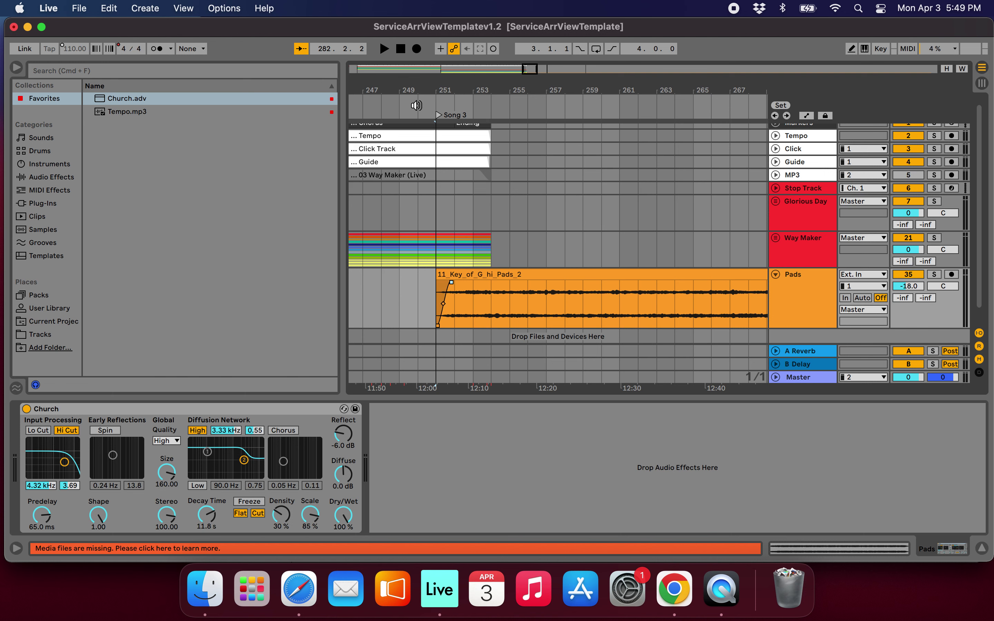
click(373, 103)
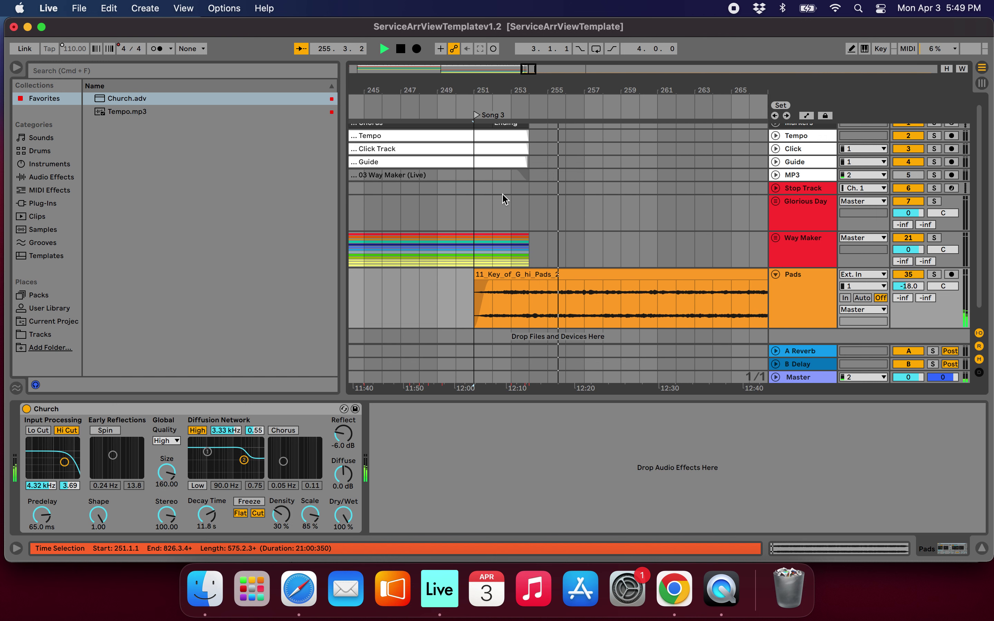
- Move the Song 4 locator to bar 813, near the end of the pad clip
key(minus)
scroll(504, 199, down, 1)
scroll(587, 214, right, 5)
scroll(587, 214, down, 8)
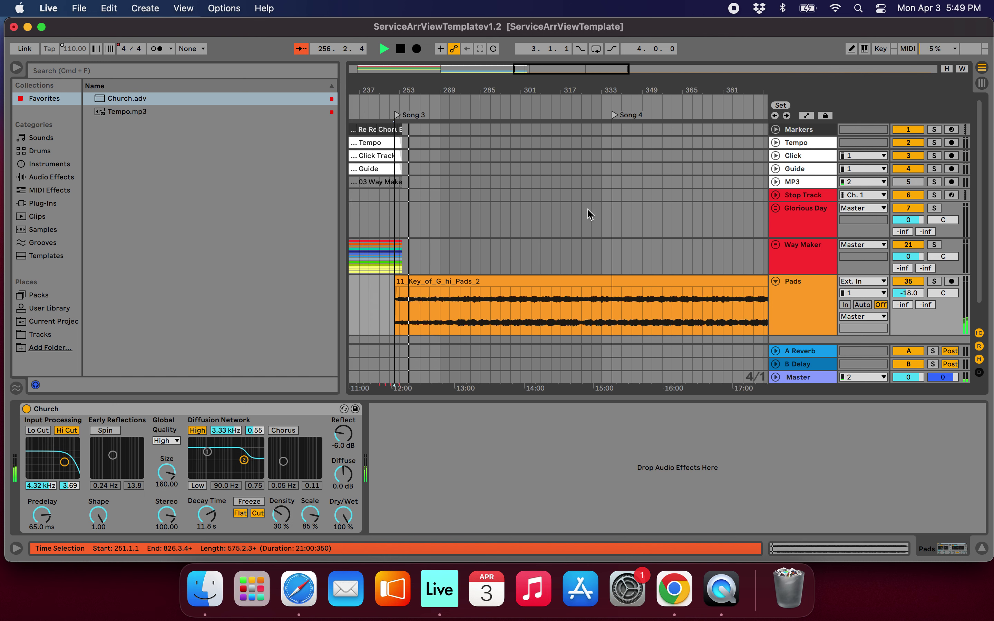
scroll(661, 239, down, 8)
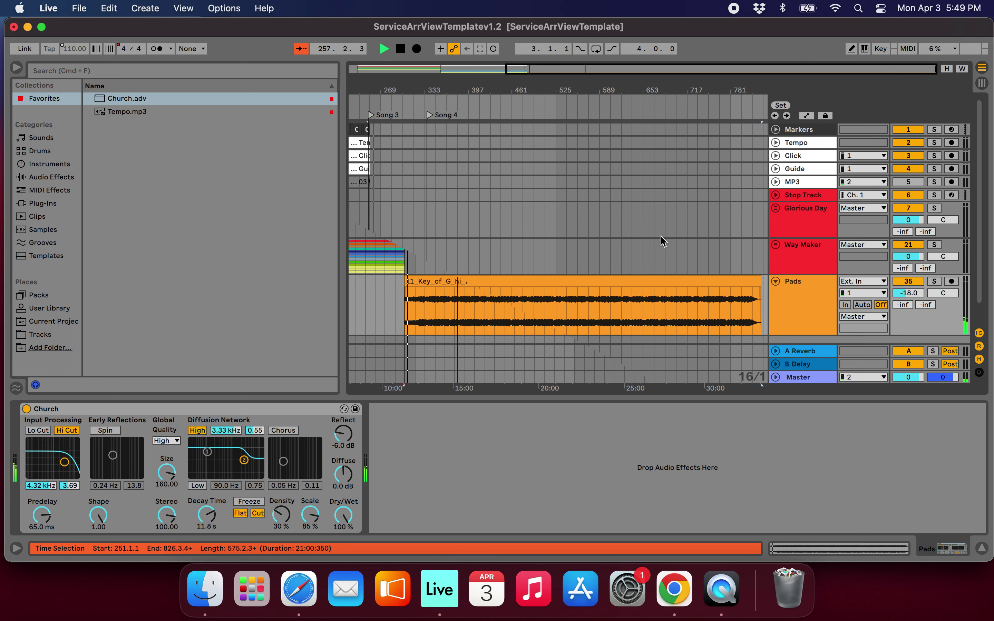
drag(523, 119, 762, 140)
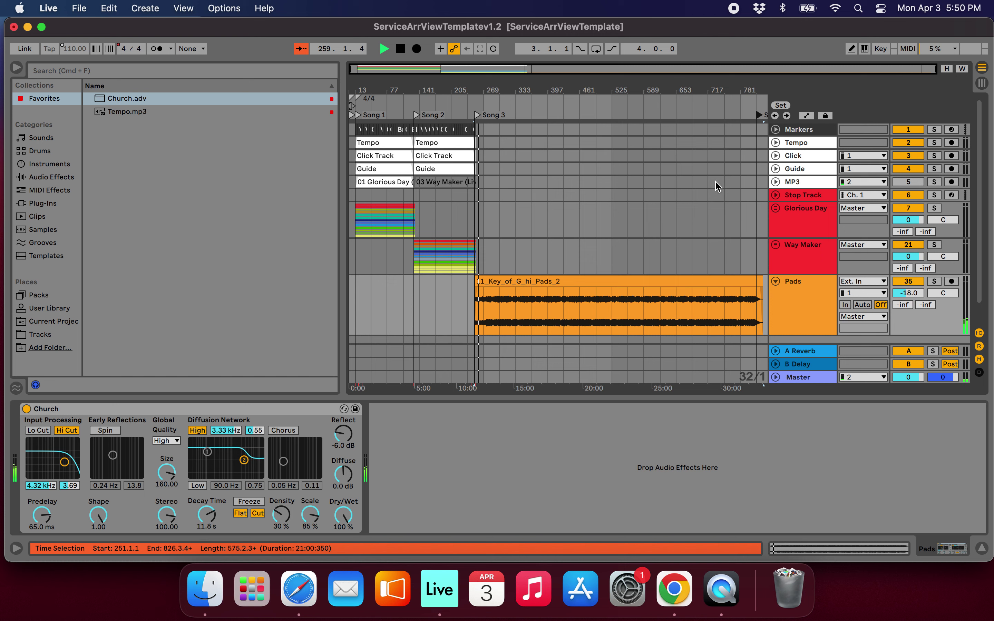
scroll(701, 194, up, 8)
scroll(700, 194, right, 5)
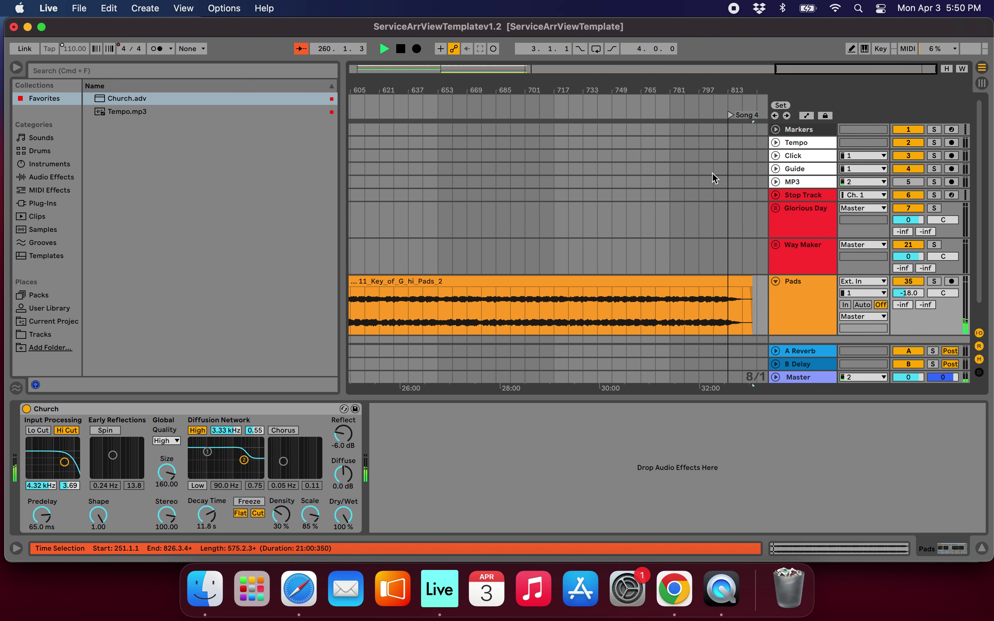
scroll(738, 200, up, 5)
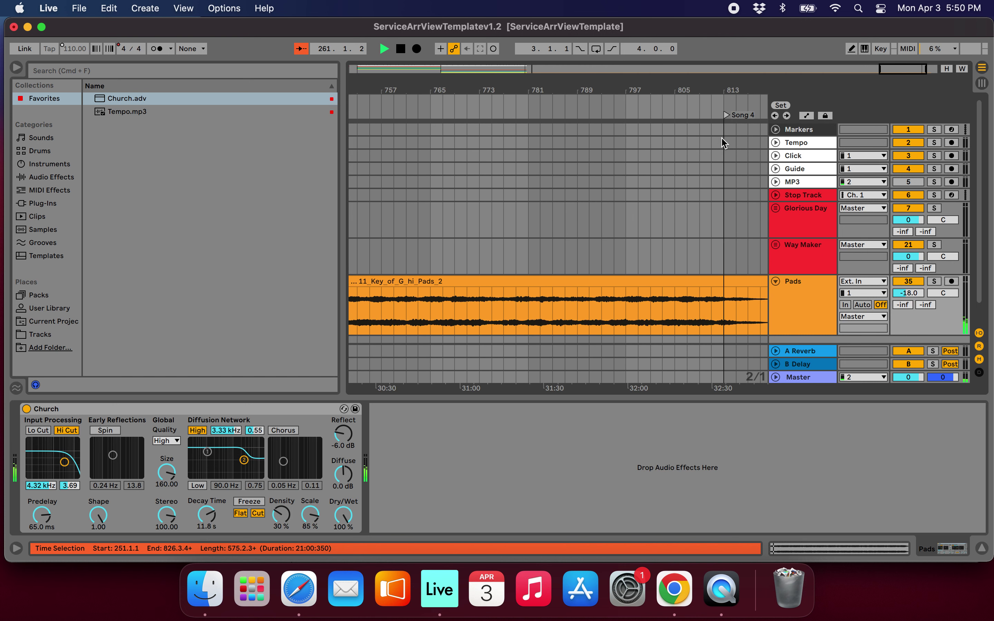
mouse_move(726, 119)
mouse_down()
mouse_move(683, 117)
mouse_move(710, 130)
mouse_move(678, 128)
mouse_move(688, 116)
mouse_move(724, 117)
mouse_up()
- Stop playback and audition the end of the pad clip from the Song 4 locator
key(minus)
key(minus)
key(minus)
key(minus)
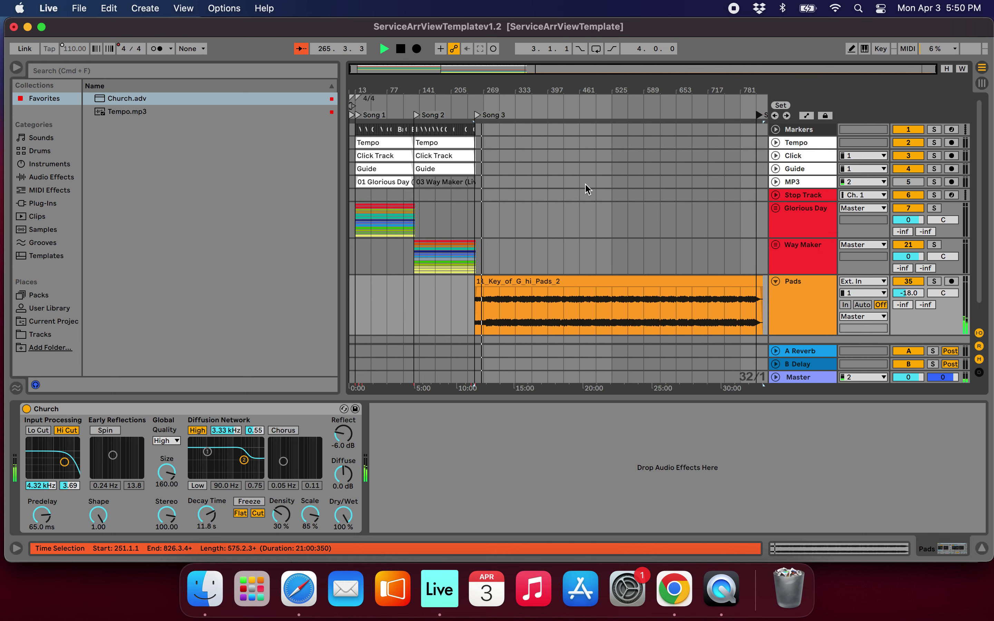
scroll(677, 207, up, 5)
scroll(675, 205, right, 6)
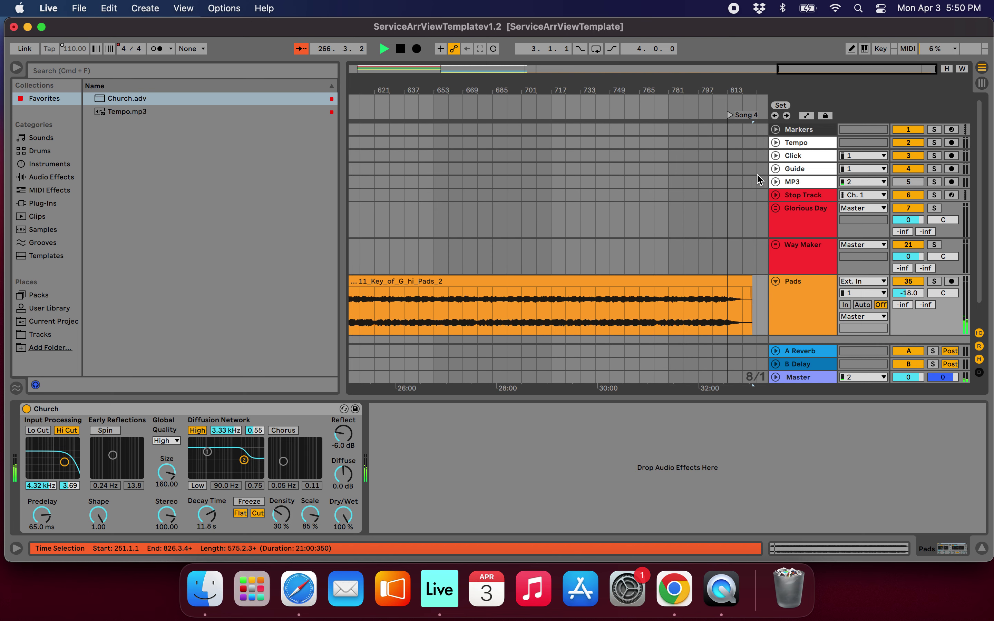
key(space)
click(729, 117)
scroll(729, 195, up, 4)
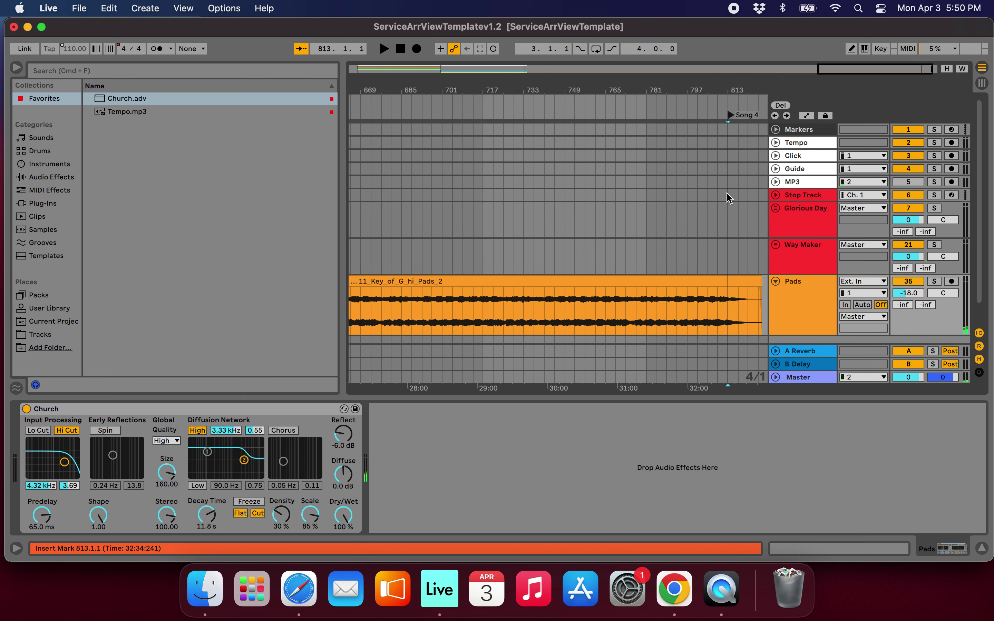
key(space)
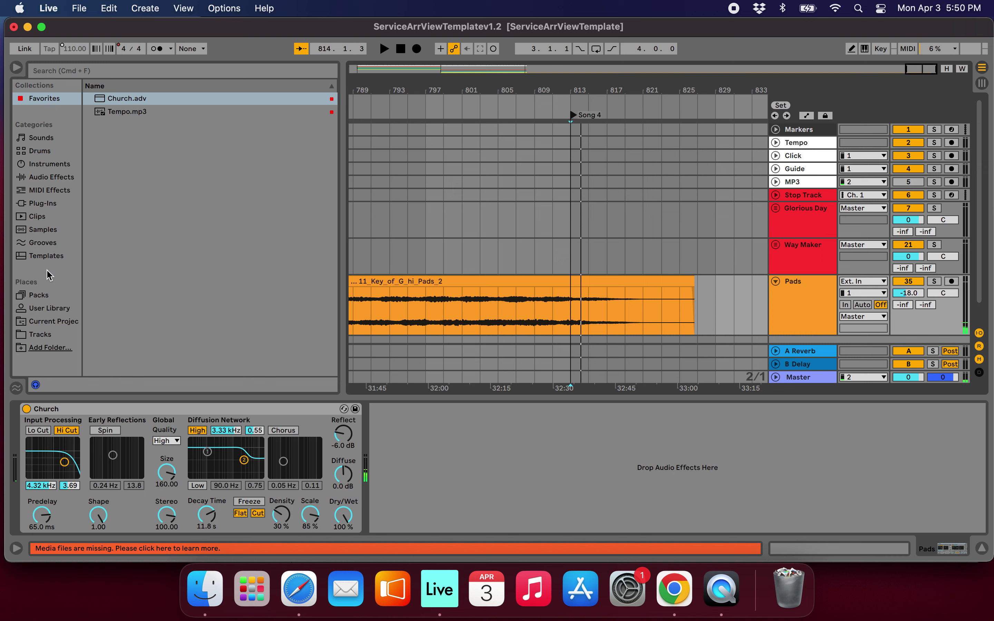
- Open the Forever YHWH- G Project folder under the song's Key- G folder in Tracks, and collapse the Pads track
click(36, 335)
scroll(183, 280, down, 5)
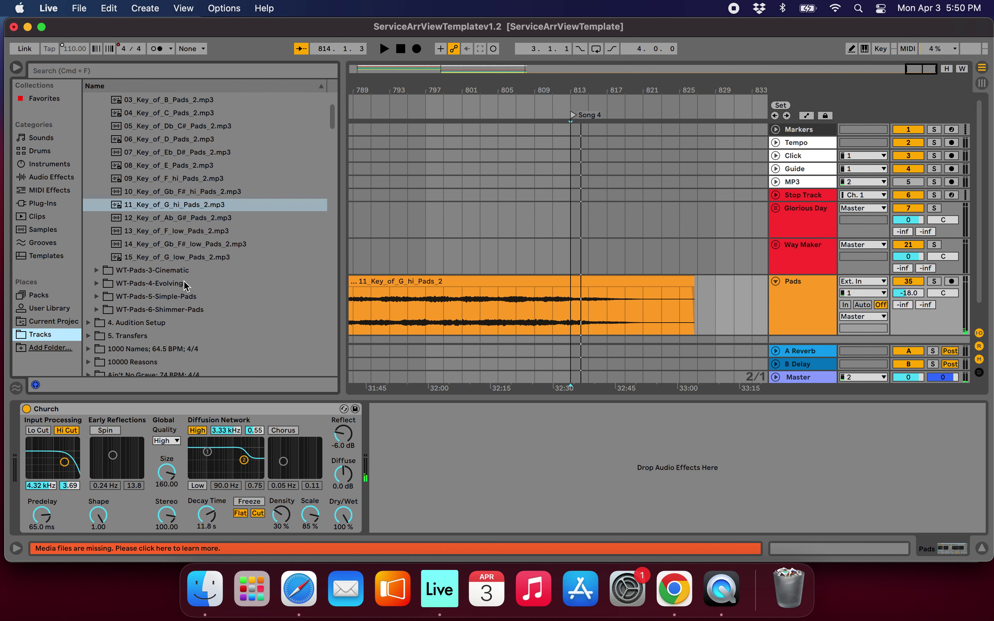
scroll(184, 286, down, 15)
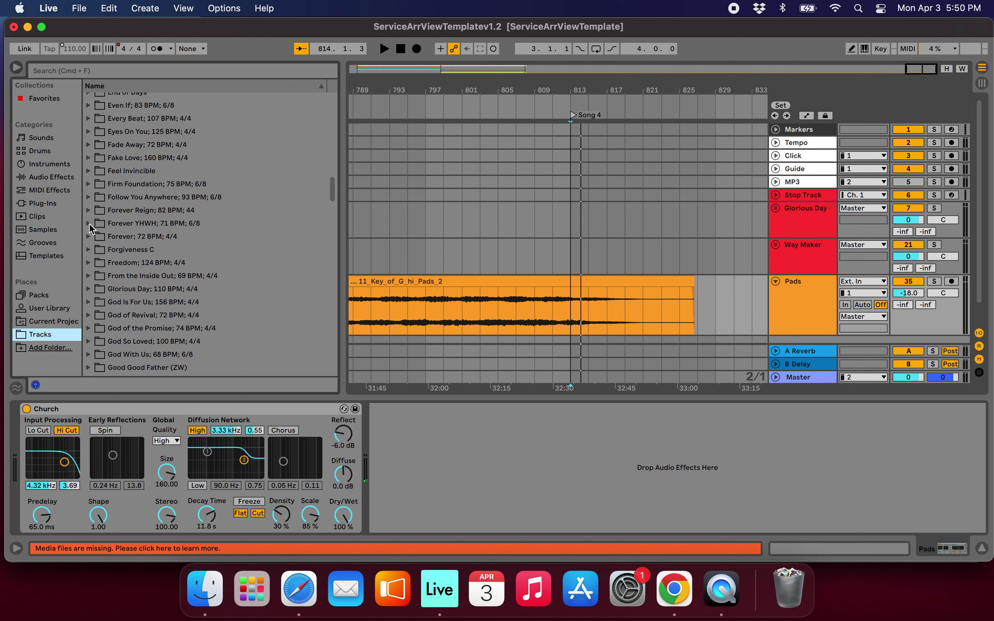
click(88, 224)
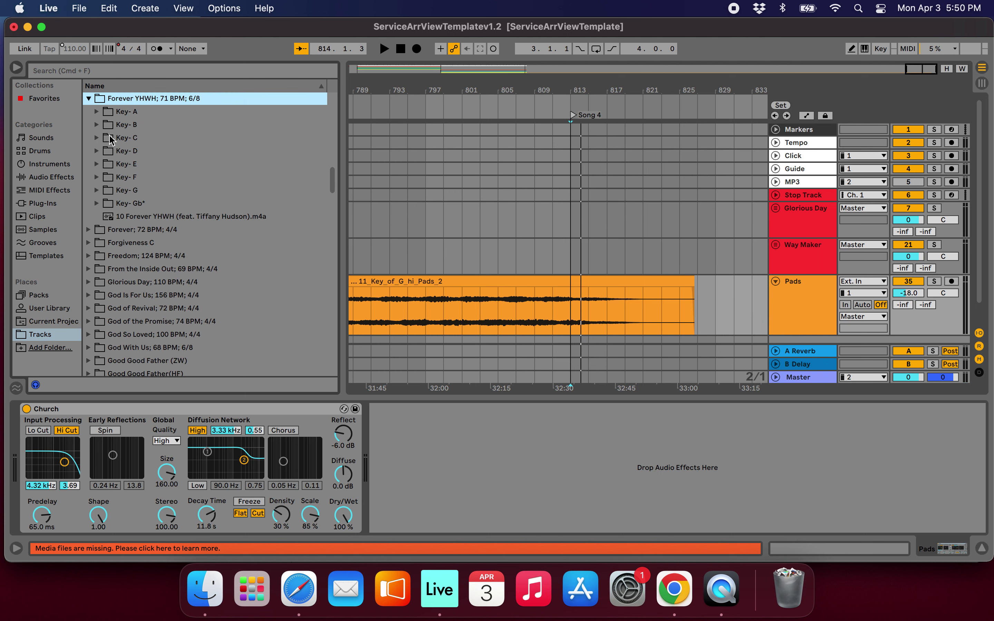
click(96, 190)
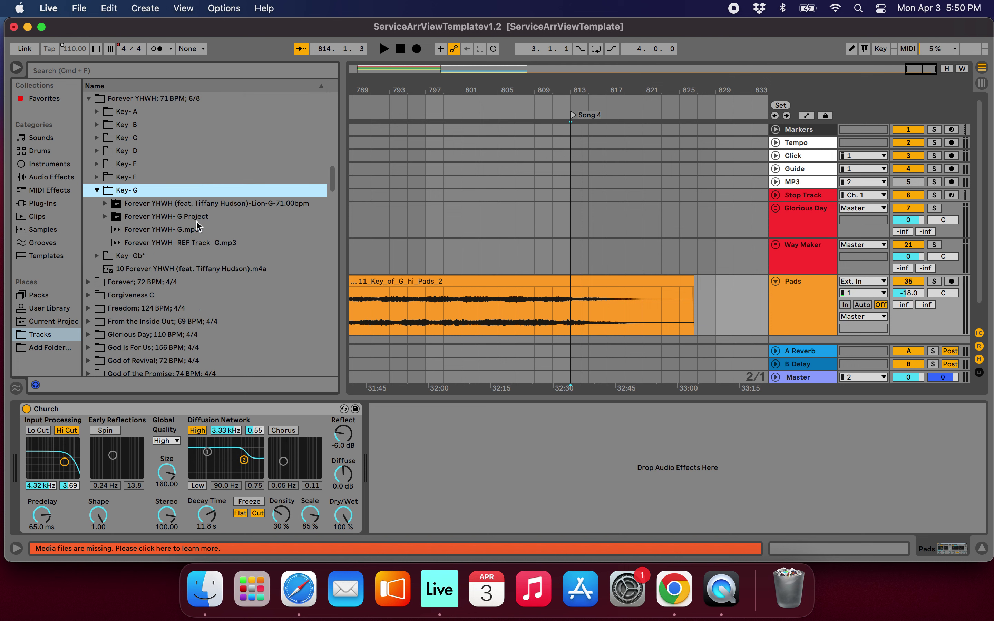
click(105, 217)
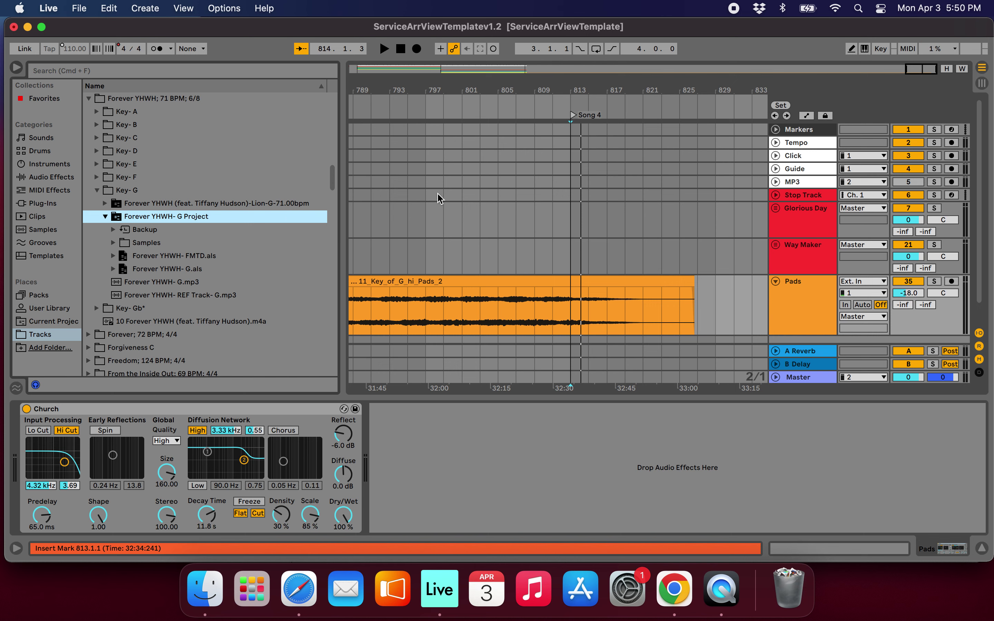
scroll(563, 209, down, 10)
click(776, 281)
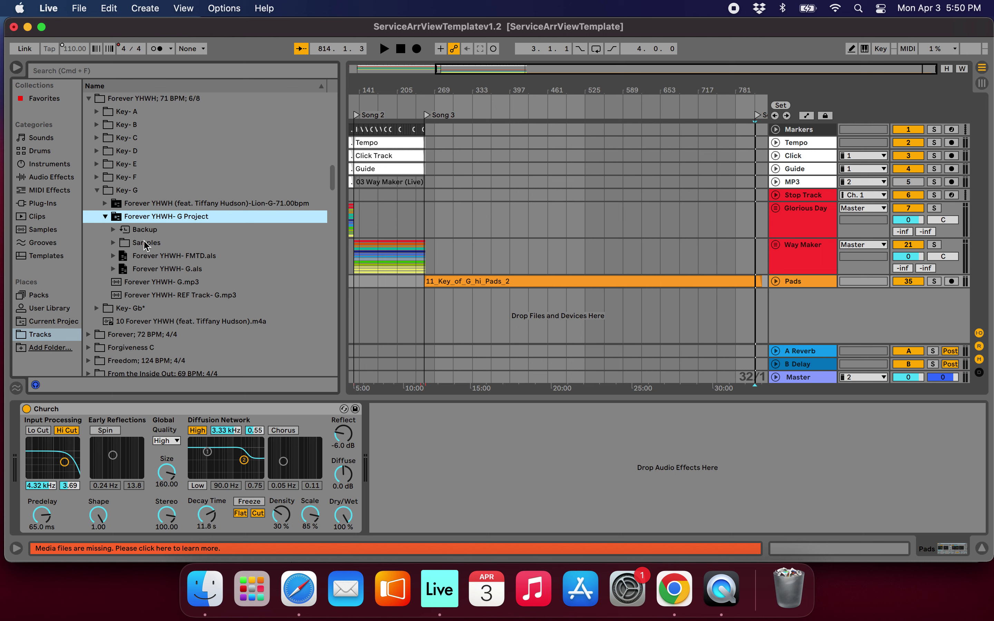
- Import the Forever YHWH- FMTD.als set below the Pads track and move its clips to the Song 4 locator at bar 813
drag(126, 261, 518, 321)
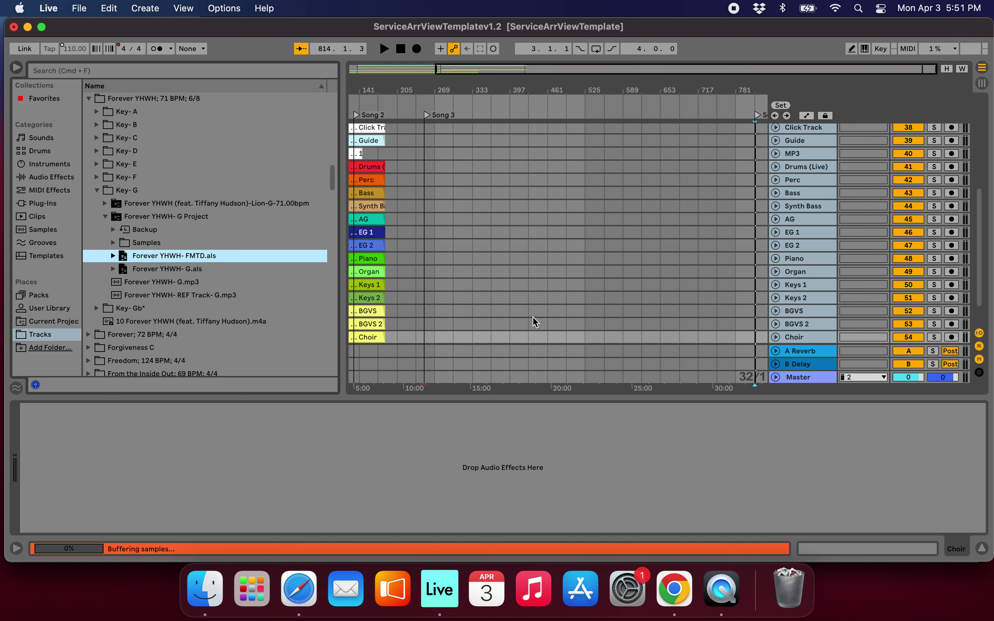
scroll(448, 295, down, 3)
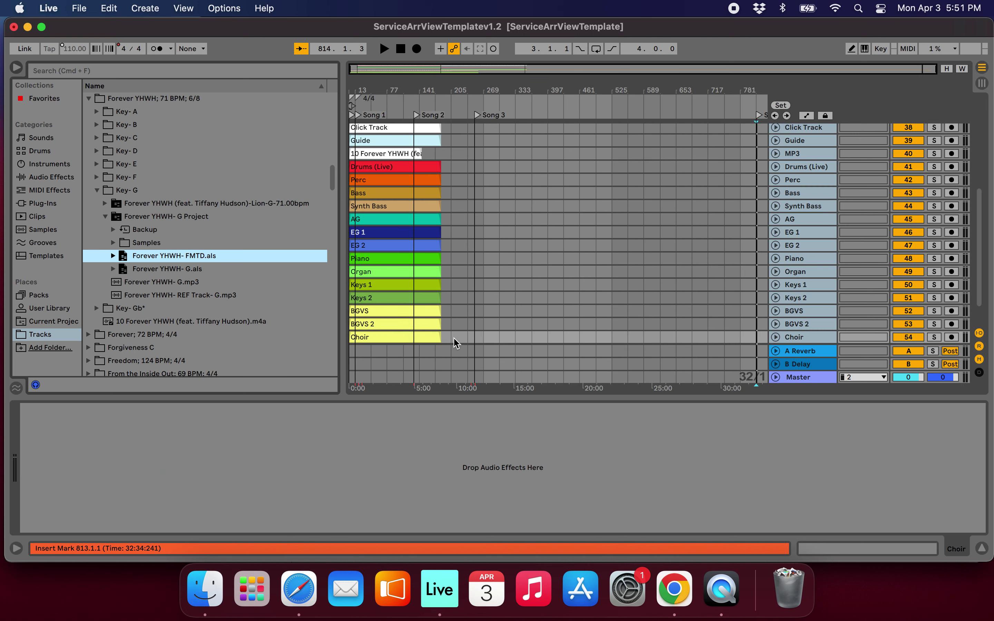
drag(452, 338, 747, 233)
scroll(719, 228, right, 4)
scroll(718, 227, up, 2)
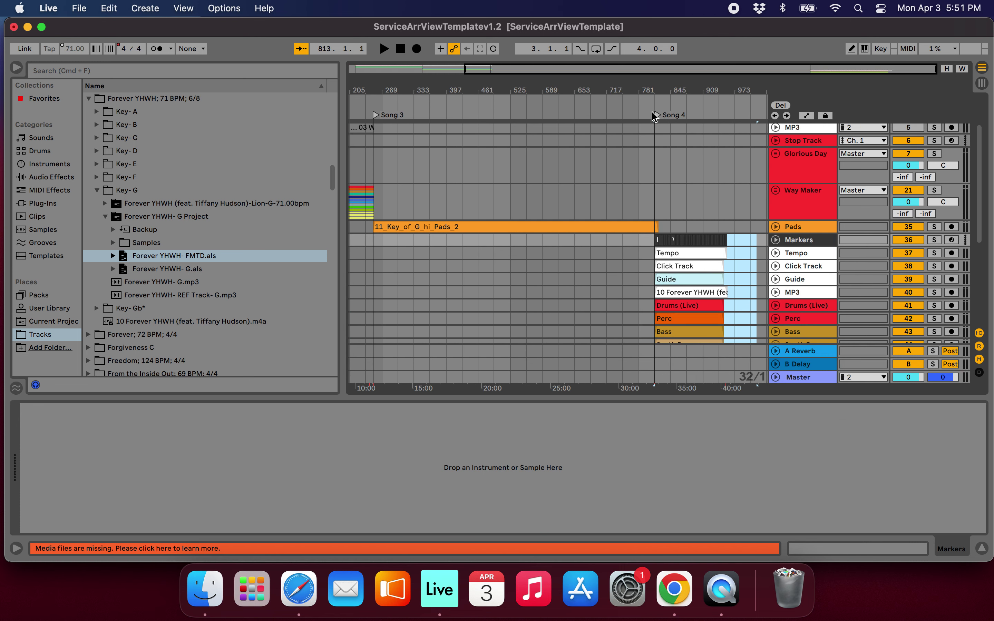
- Extend the ends of all imported Forever YHWH clips to bar 958.3
scroll(695, 242, down, 2)
scroll(715, 241, up, 5)
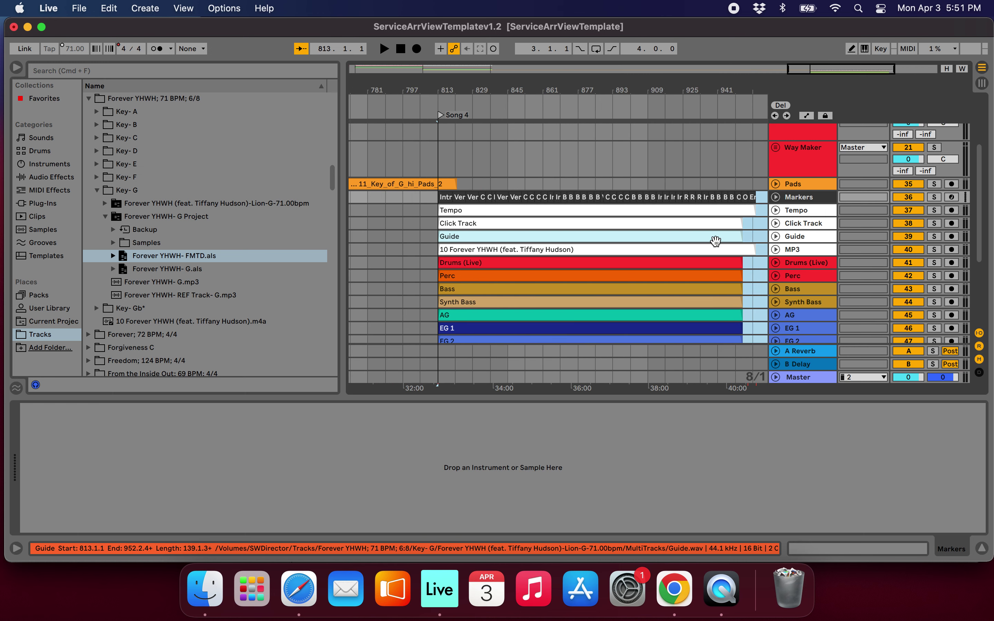
scroll(715, 240, right, 5)
scroll(685, 236, up, 1)
click(672, 237)
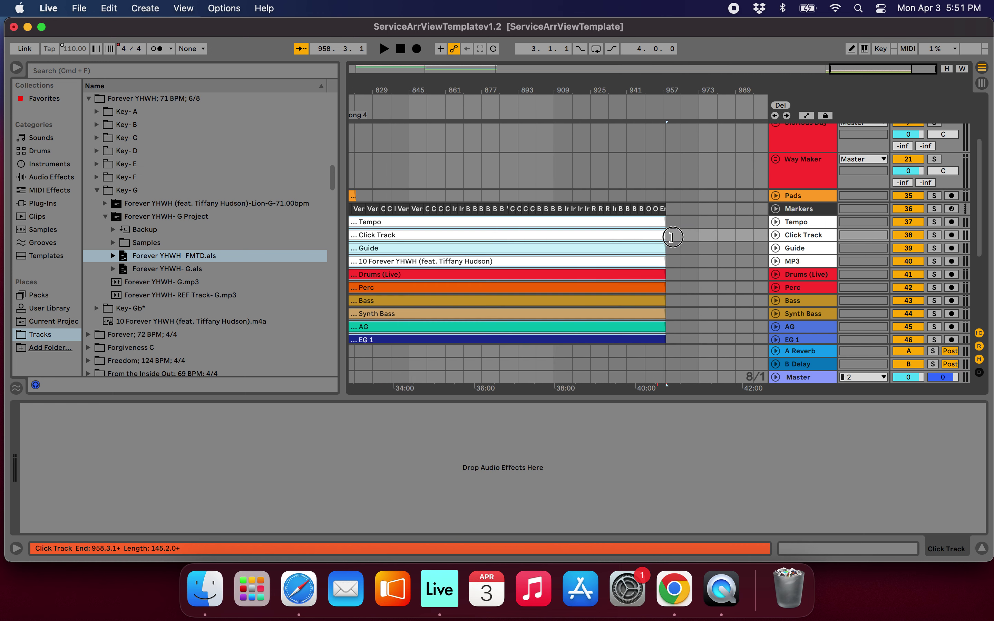
scroll(668, 246, down, 5)
scroll(658, 261, left, 3)
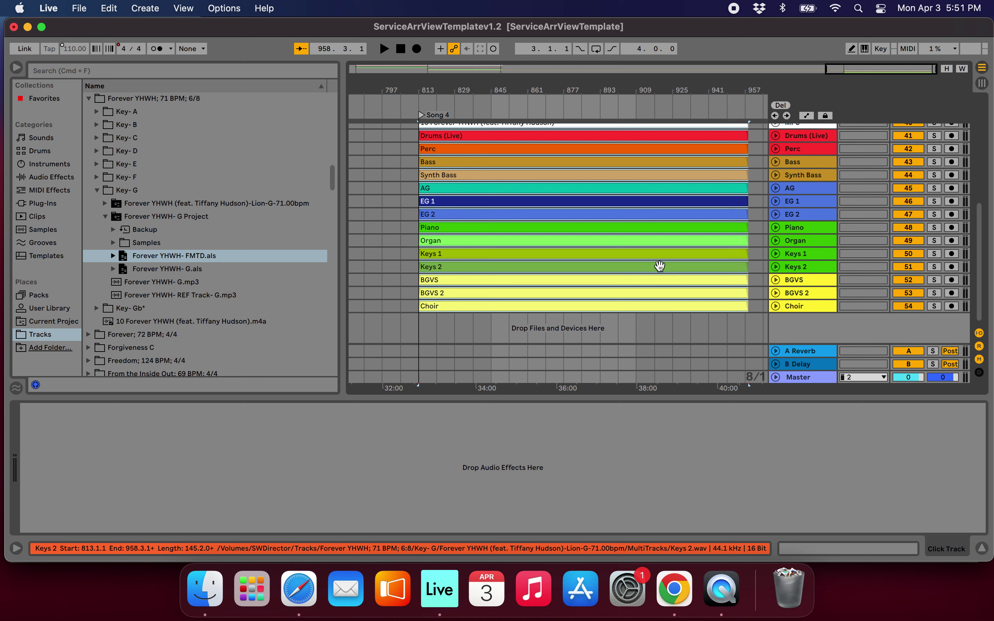
- Move the imported Markers, Tempo, Click, Guide and MP3 clips onto the template's matching tracks and extend the Click and Guide clips to the song's end
scroll(659, 265, up, 5)
click(736, 230)
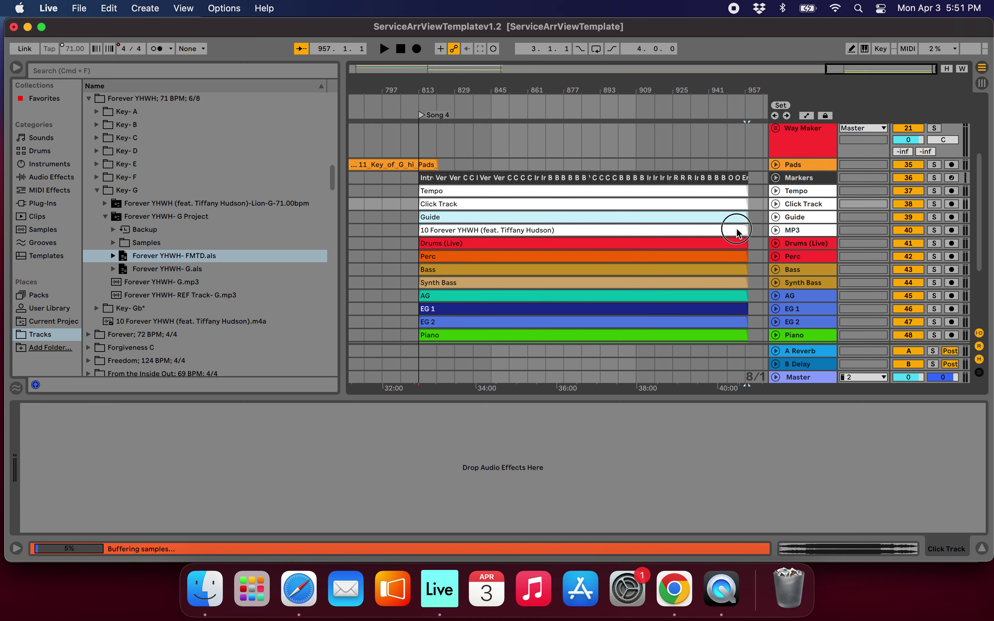
drag(736, 230, 437, 138)
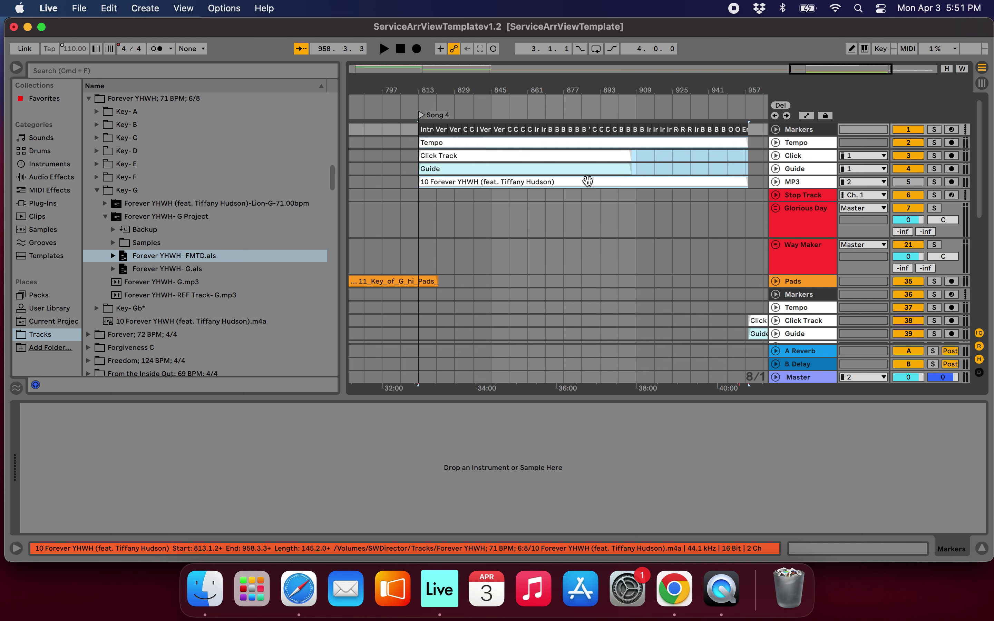
drag(624, 155, 773, 165)
- Delete the leftover imported tracks from Markers through MP3 below the Pads track
scroll(662, 245, right, 5)
scroll(663, 245, down, 2)
scroll(663, 245, up, 1)
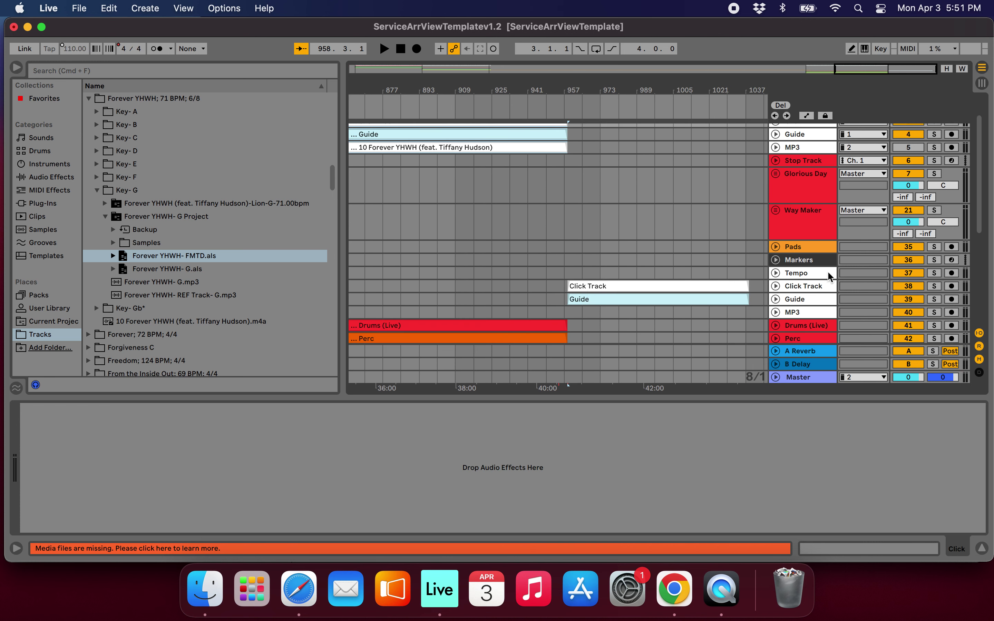
click(790, 262)
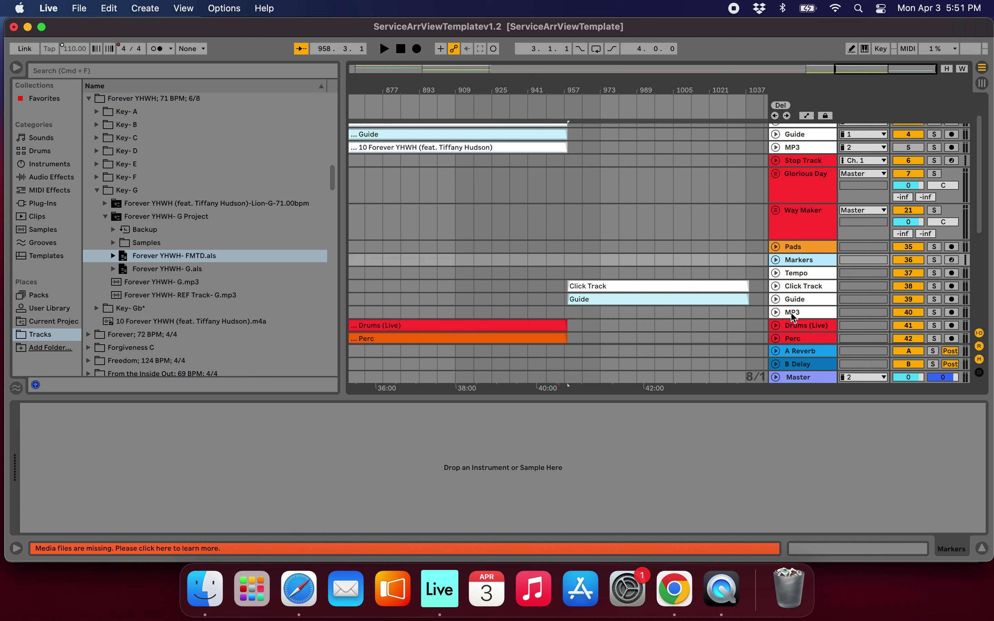
click(792, 313)
key(Delete)
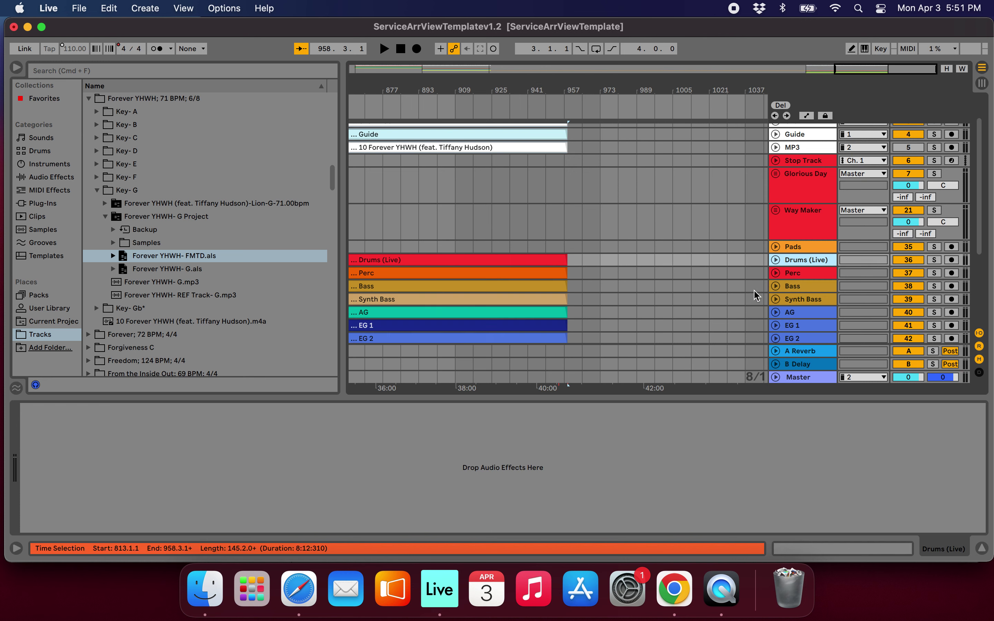
- Group the imported instrument tracks from Drums (Live) through Choir
scroll(808, 272, down, 5)
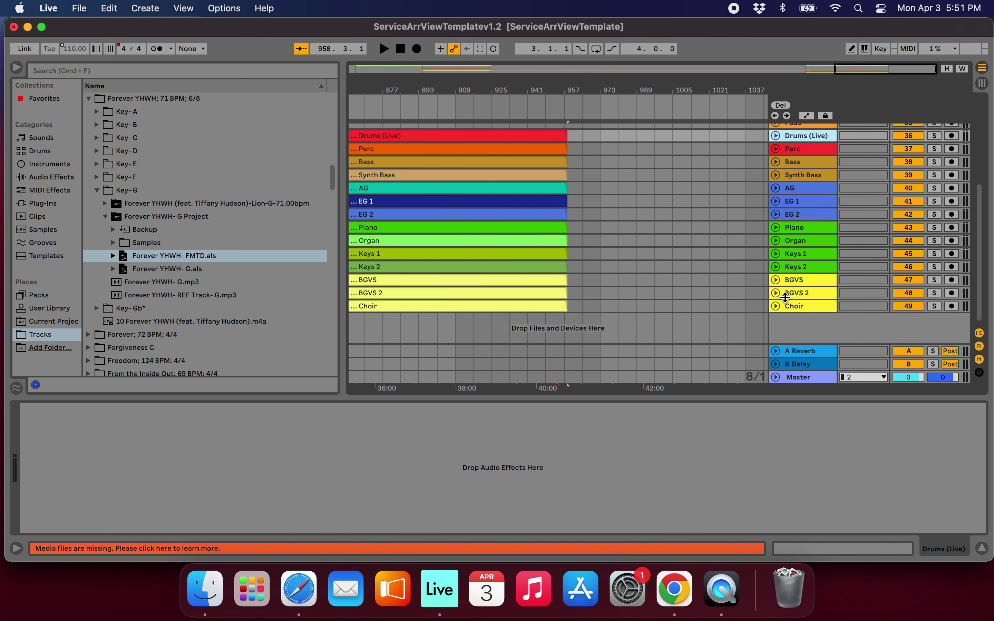
shift+click(782, 307)
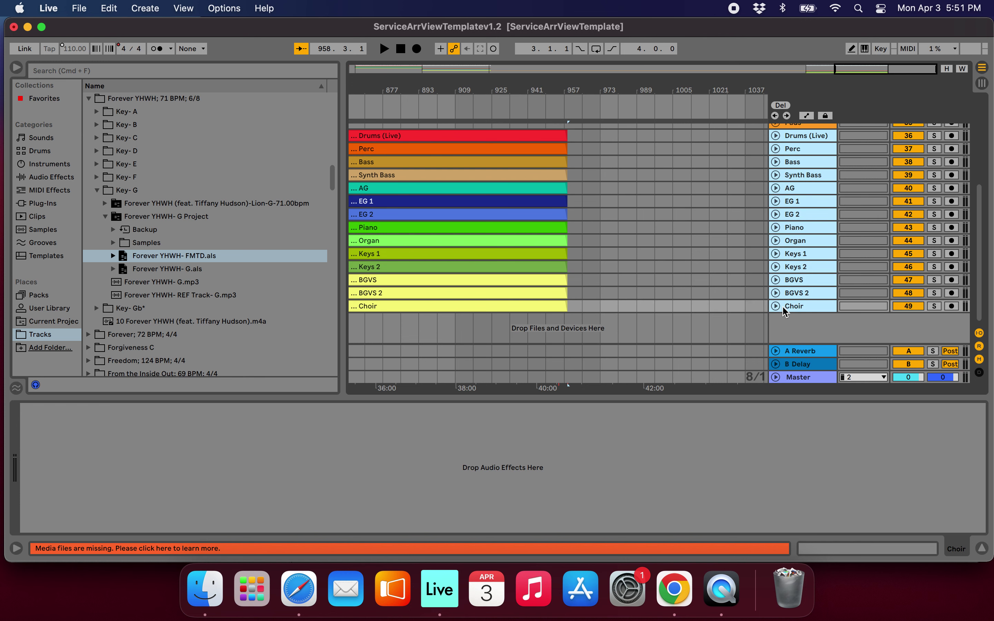
key(super+g)
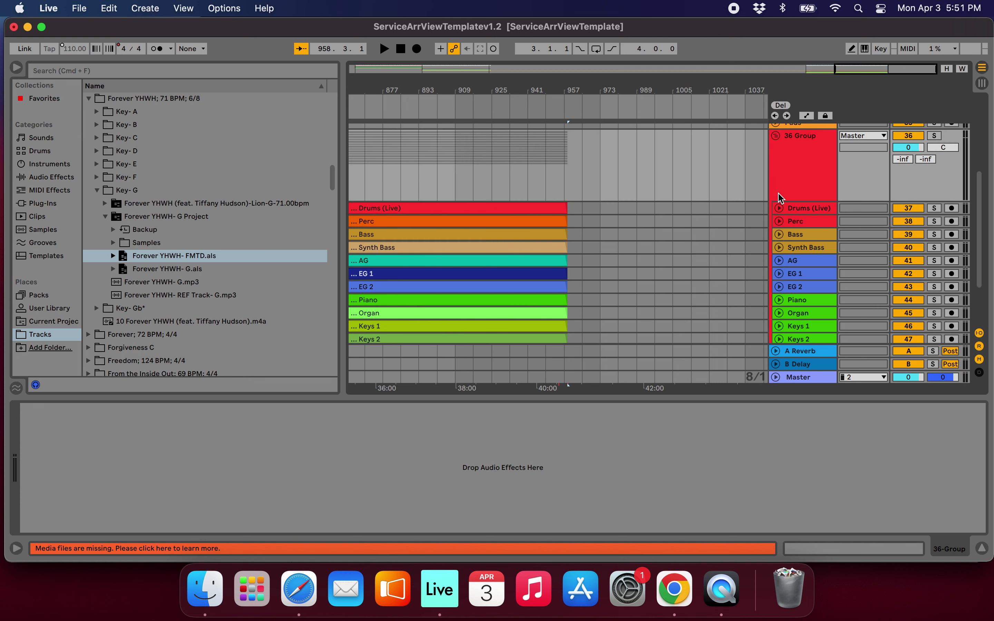
- Rename the new track group as Forever YHWH and collapse it
key(super+r)
text(Forever YHWH)
key(Return)
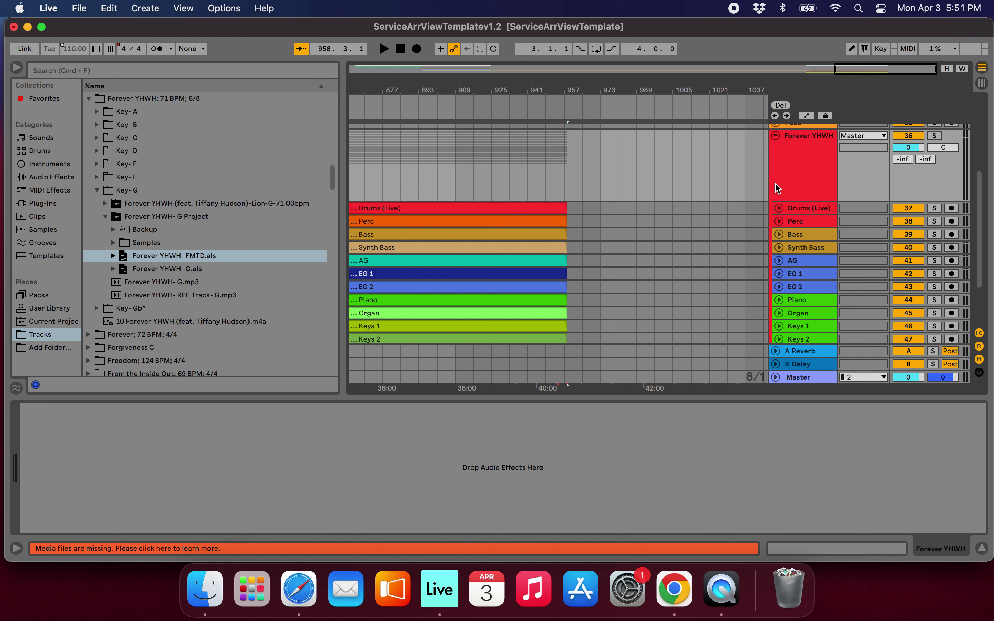
click(775, 136)
scroll(561, 187, up, 5)
scroll(562, 187, left, 4)
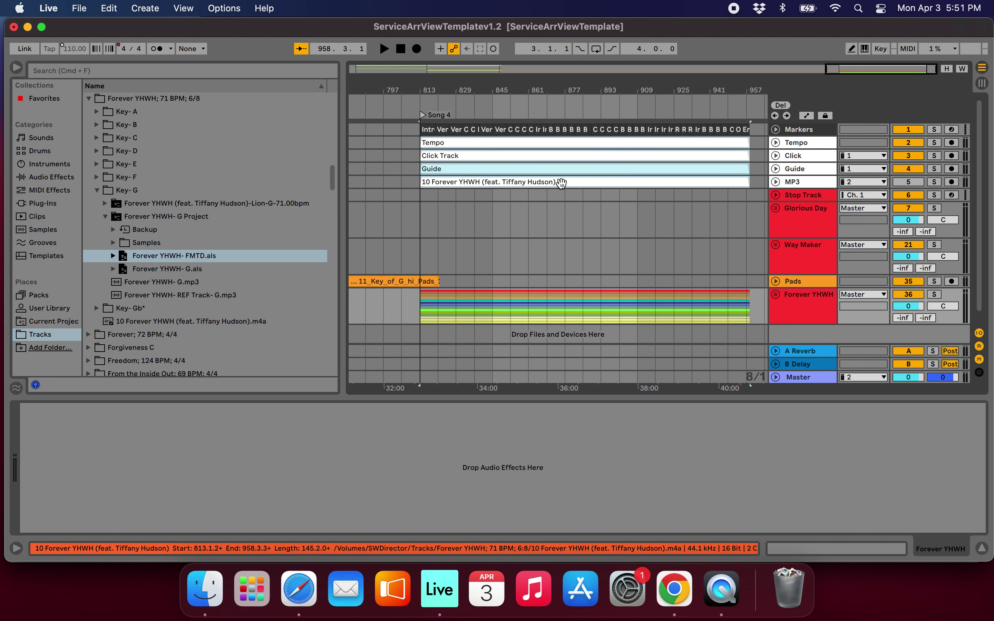
- Play the pad after the Song 3 locator, jump playback to Song 4 to audition the transition, and stop playback
scroll(561, 183, down, 4)
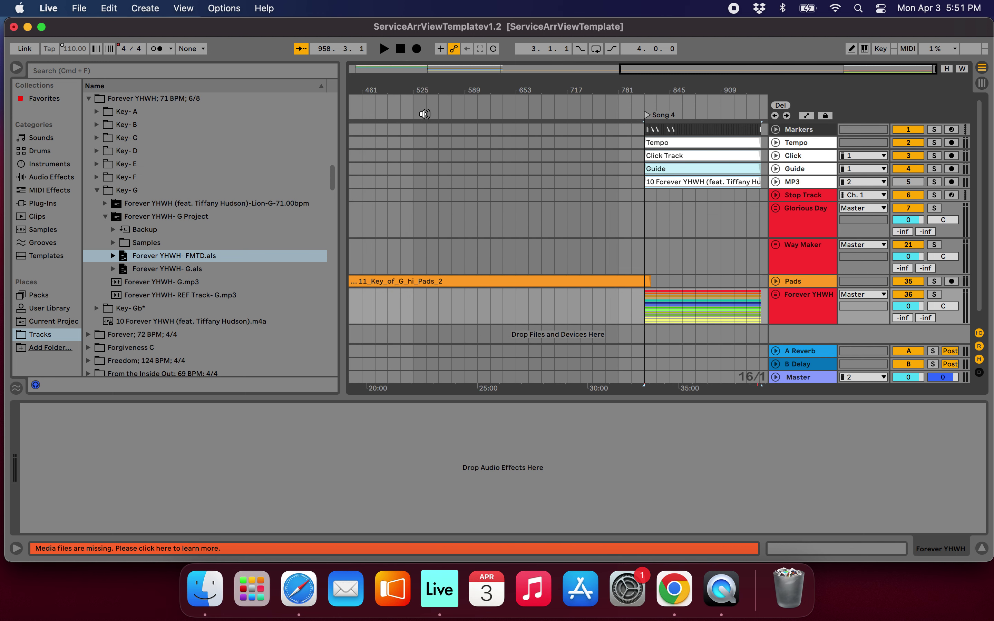
scroll(517, 207, left, 10)
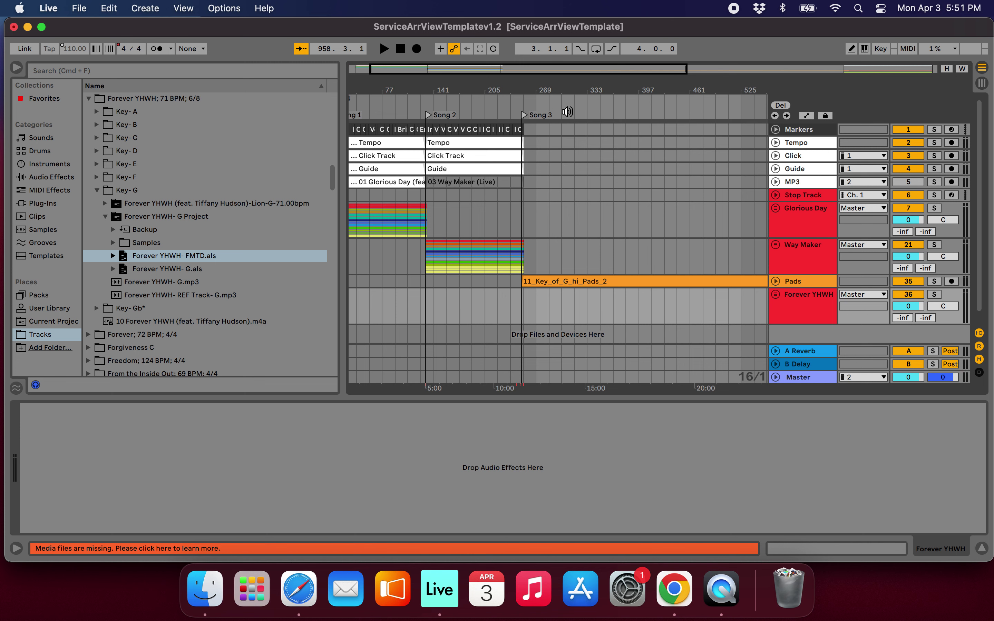
click(567, 112)
scroll(650, 199, right, 10)
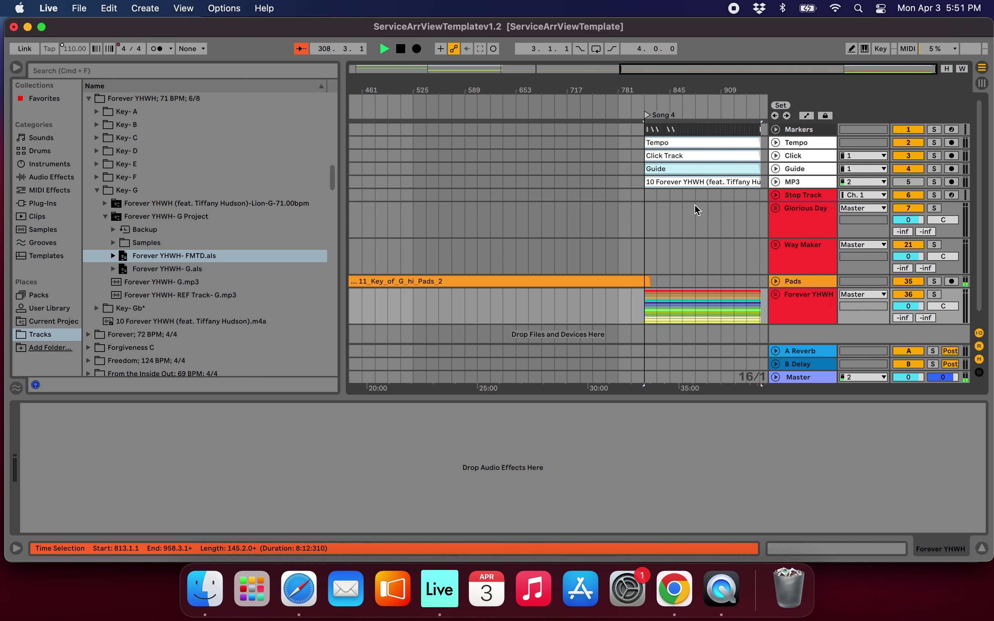
scroll(697, 209, up, 5)
scroll(437, 156, left, 5)
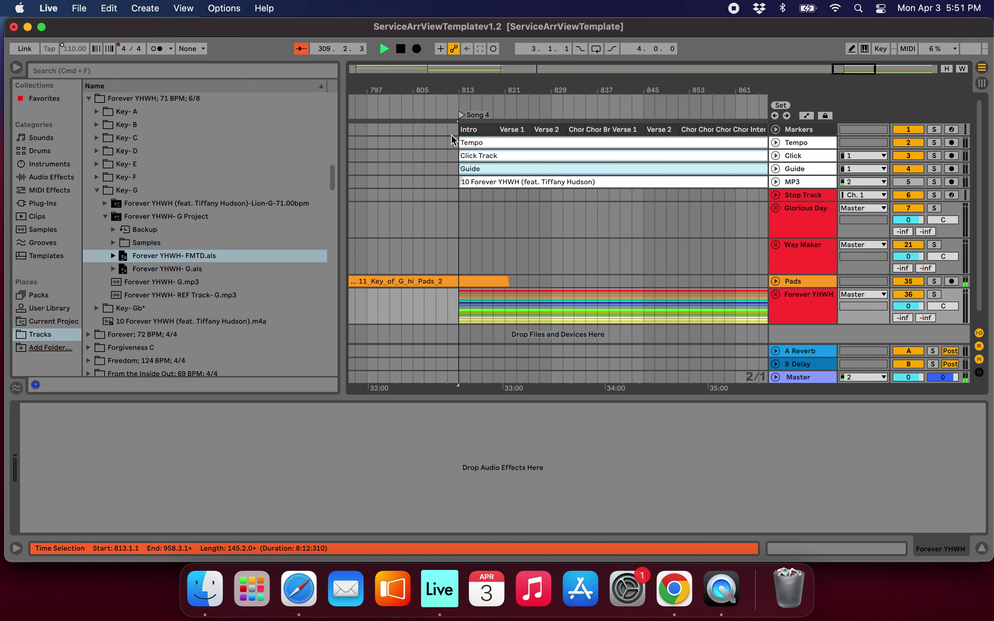
click(460, 116)
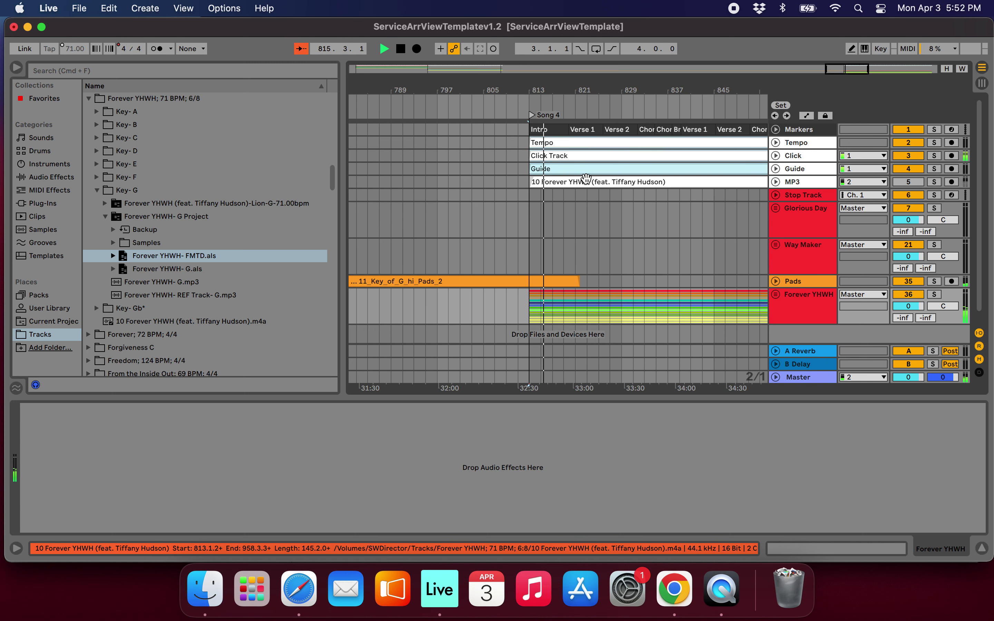
scroll(630, 218, right, 5)
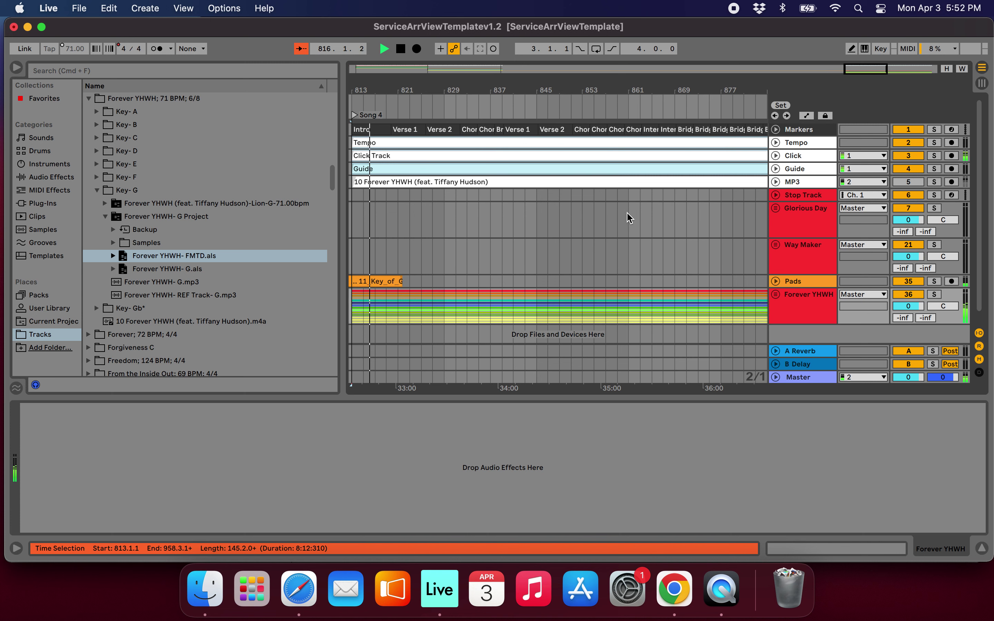
key(space)
- Copy the 11_Key_of_G_hi_Pads_2 clip and paste it on the Pads track at bar 953, near the end of Forever YHWH
key(minus)
key(minus)
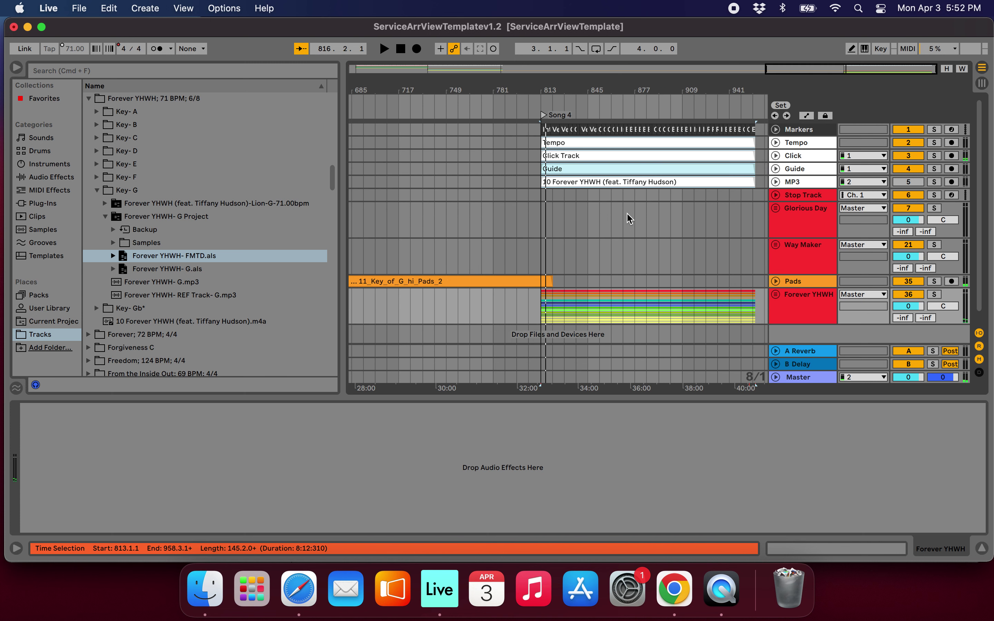
scroll(626, 213, down, 3)
scroll(723, 189, up, 5)
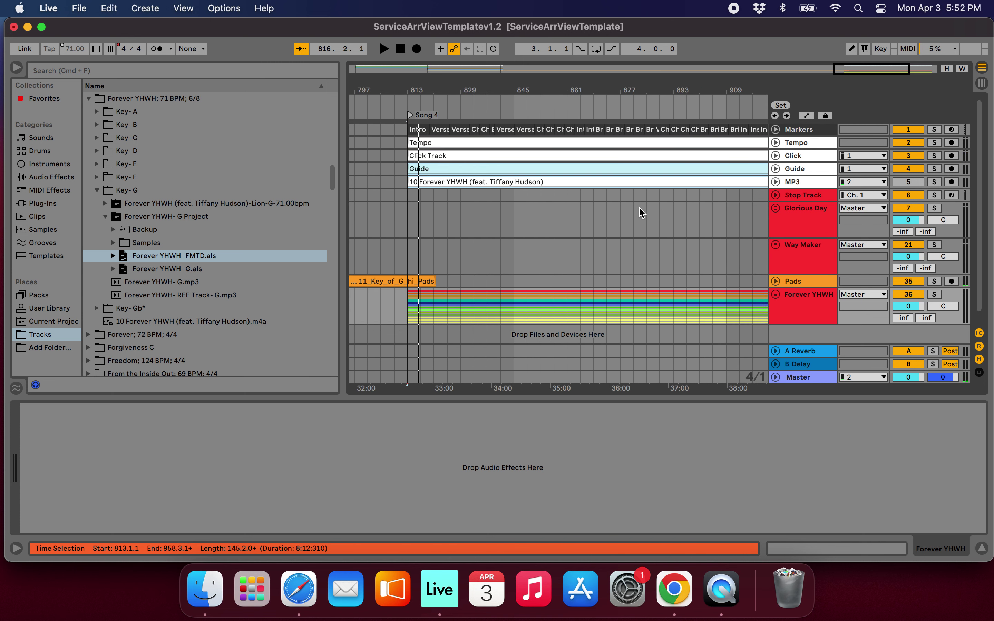
scroll(641, 213, right, 4)
key(minus)
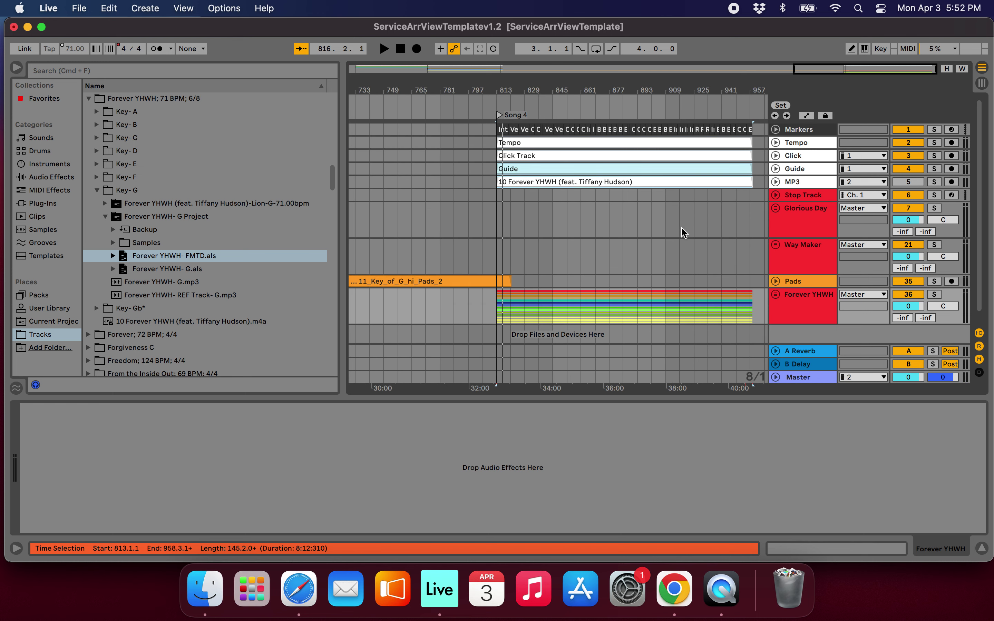
click(462, 281)
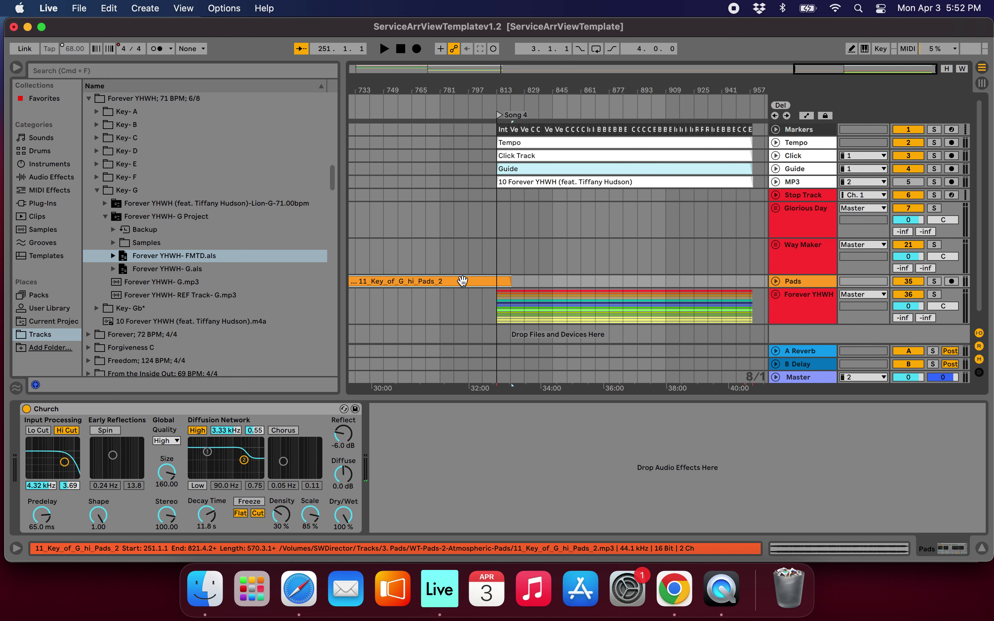
key(minus)
key(minus)
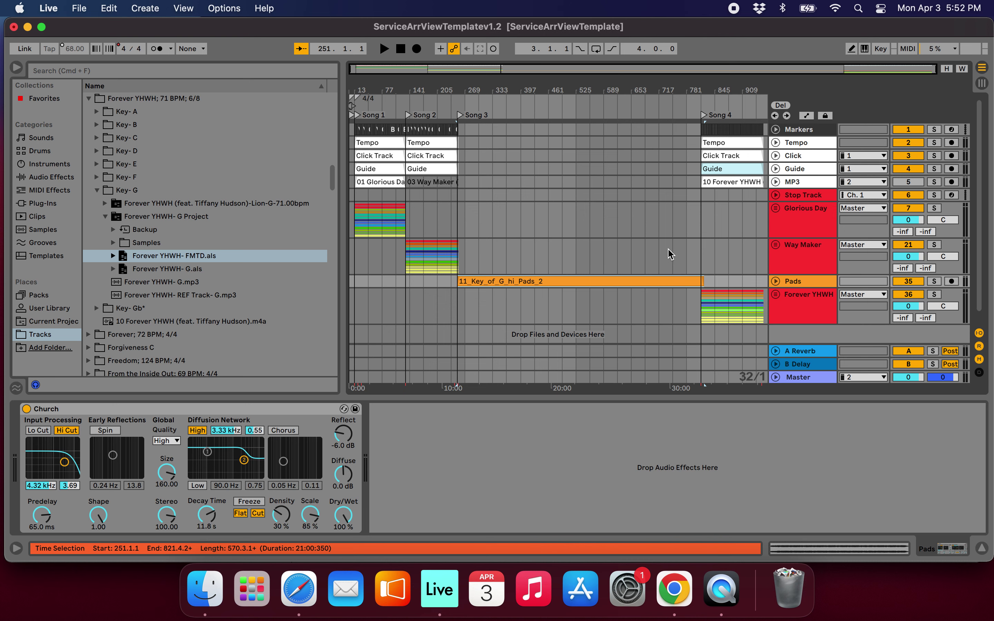
scroll(756, 271, up, 10)
scroll(757, 271, right, 3)
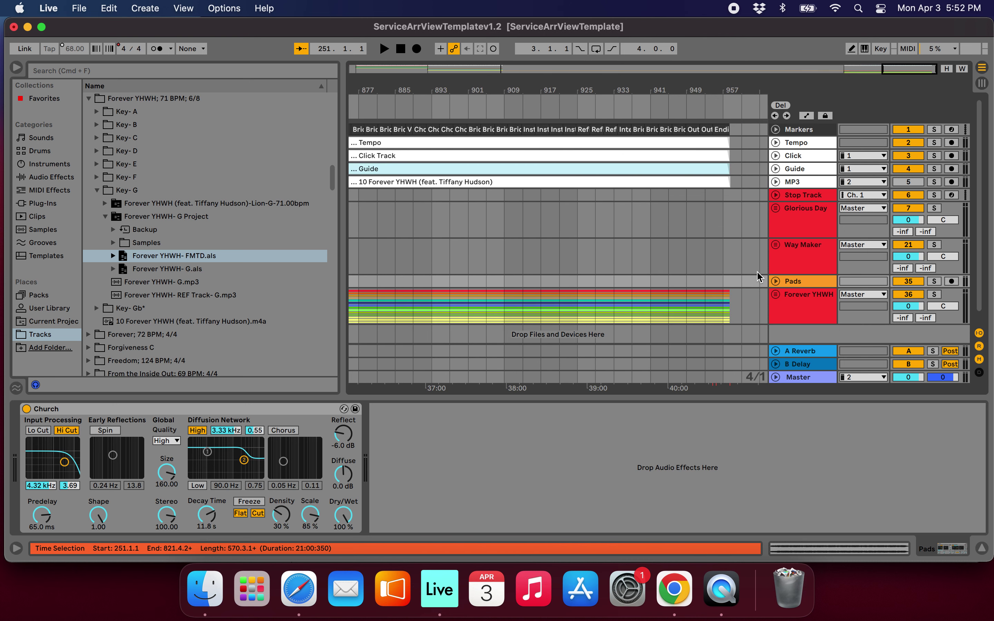
click(706, 280)
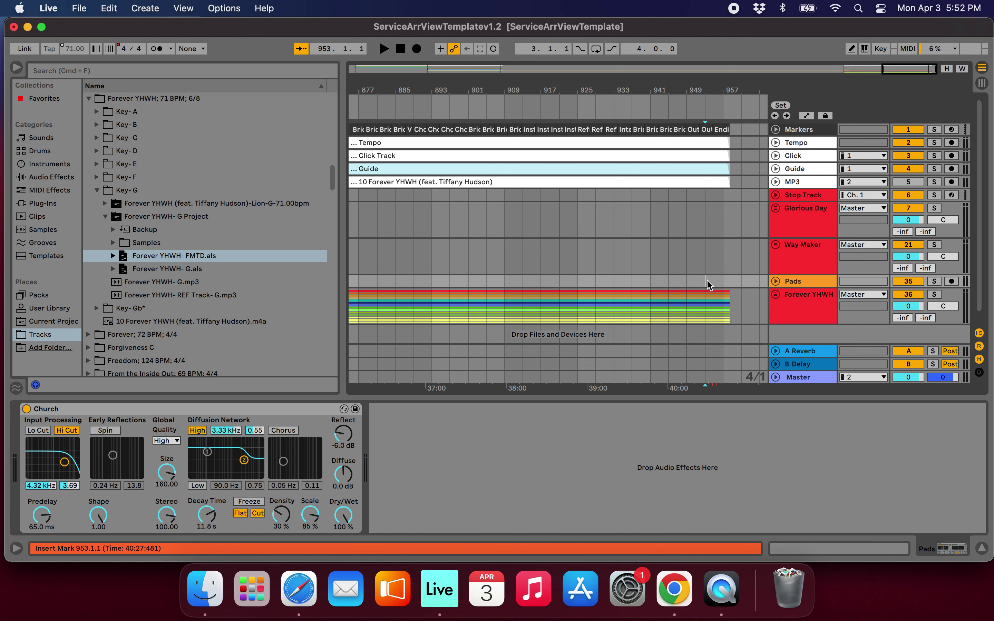
key(super+v)
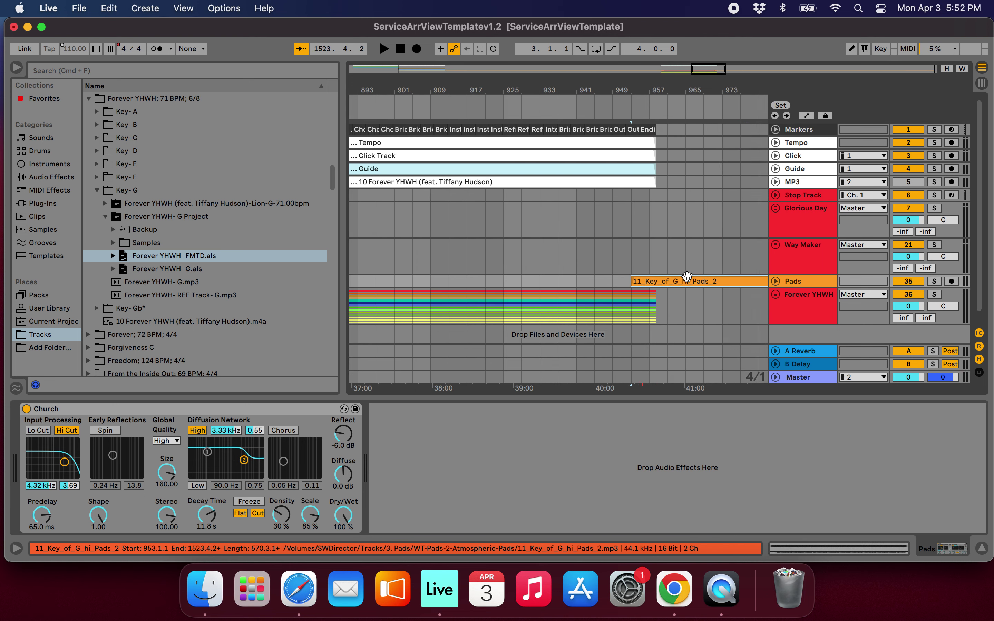
- Shorten the pasted pad clip so it ends near bar 1011
scroll(687, 275, down, 10)
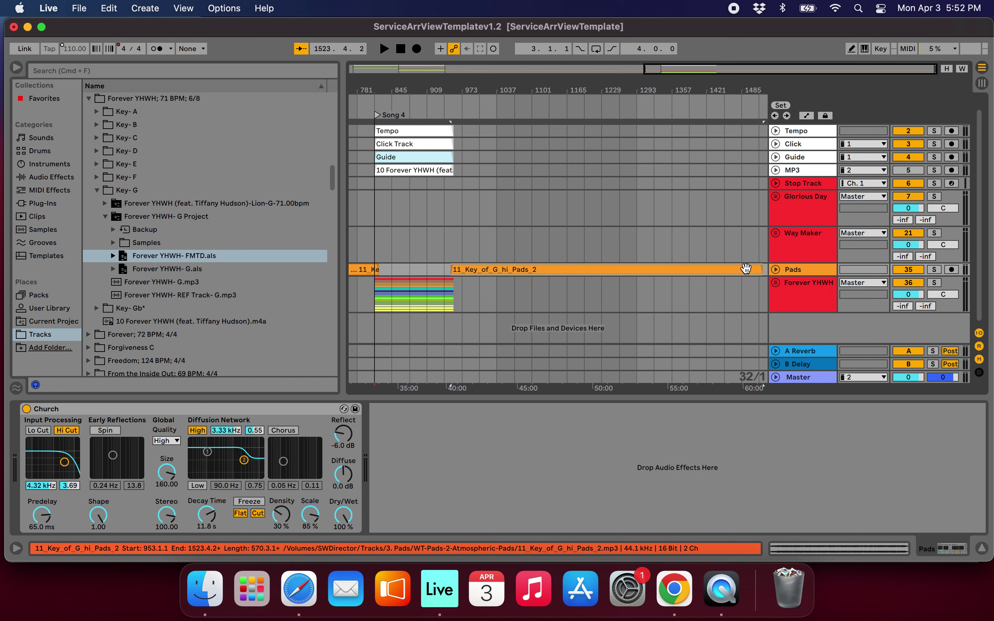
drag(762, 270, 484, 272)
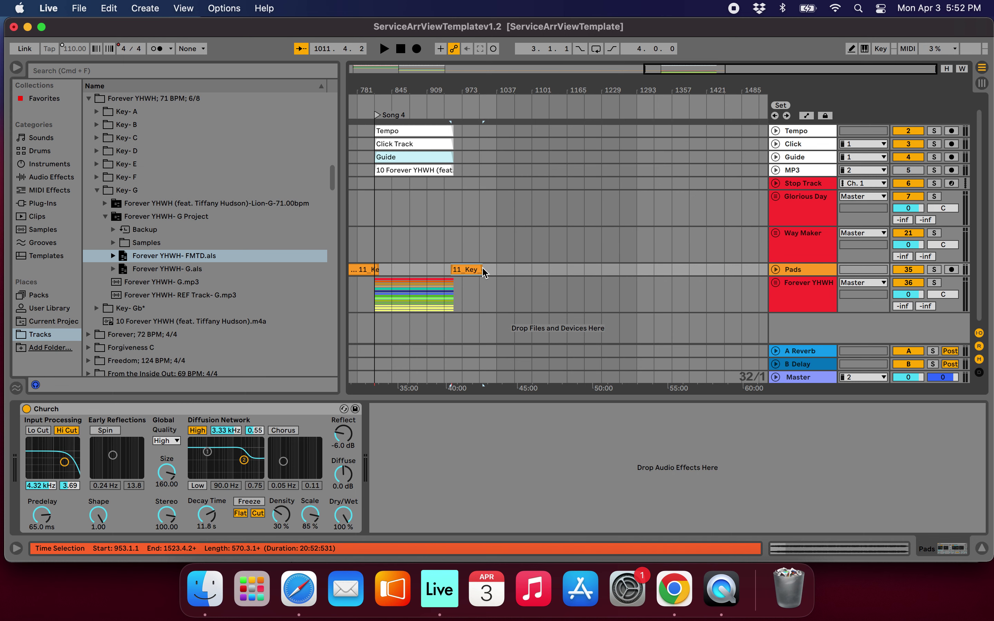
scroll(483, 272, up, 6)
- Expand the Pads track, move the pasted pad clip's start to bar 945 and give its end a fade-out about two bars long
click(775, 269)
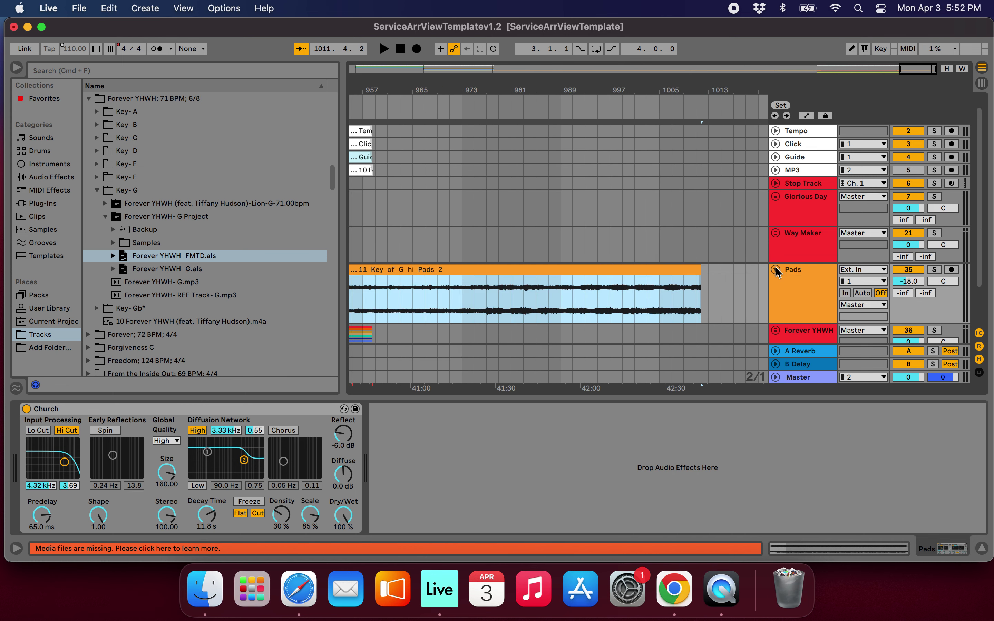
scroll(573, 282, left, 5)
scroll(573, 282, down, 2)
mouse_move(472, 242)
mouse_down()
mouse_move(550, 231)
mouse_move(505, 233)
mouse_up()
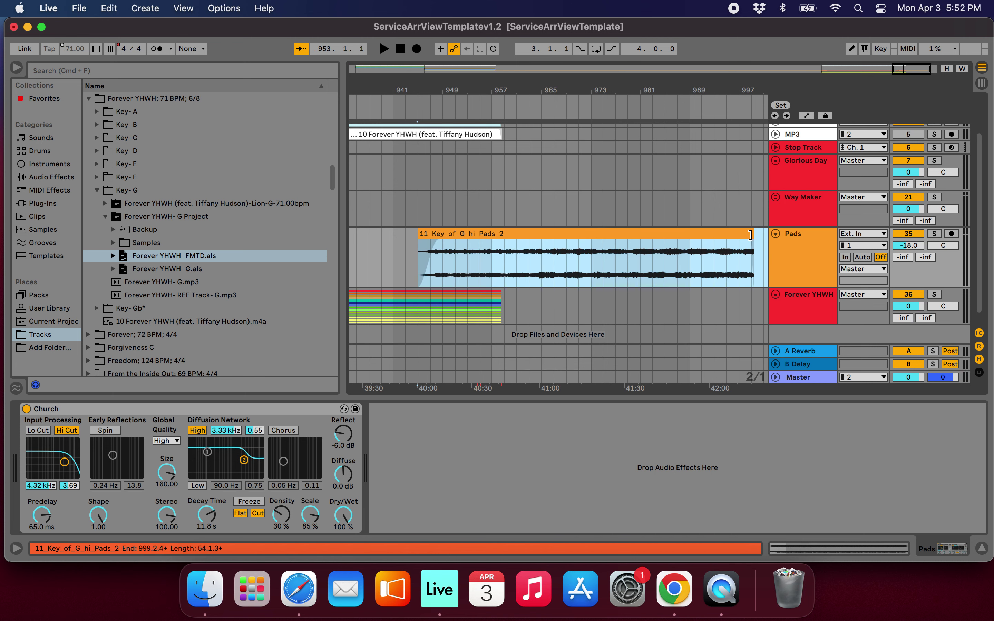
drag(752, 242, 736, 242)
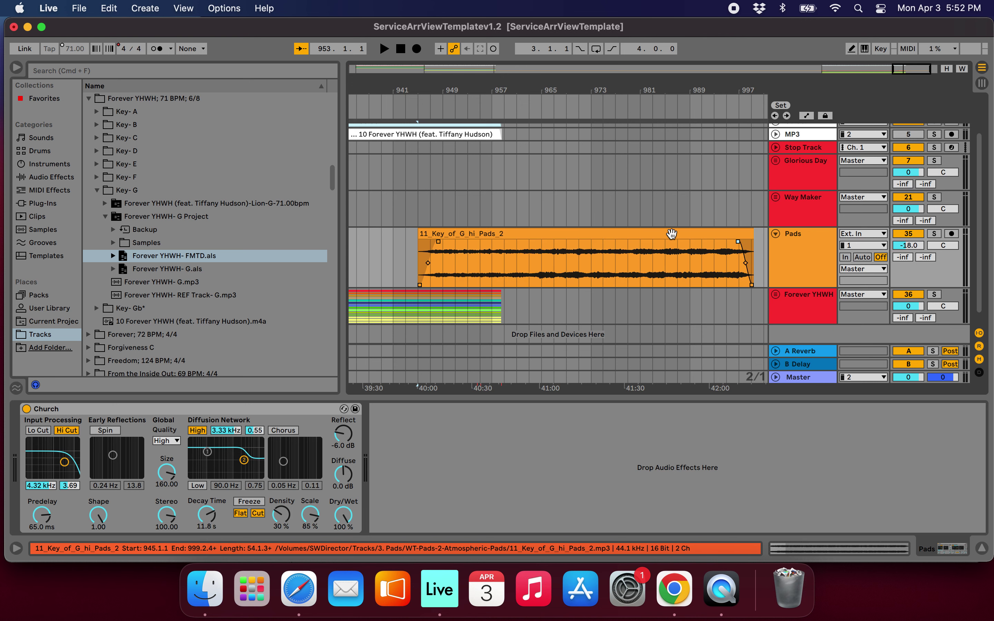
- Move the playback position to bar 950, inside the closing pad clip, and collapse the Pads track
scroll(672, 233, down, 10)
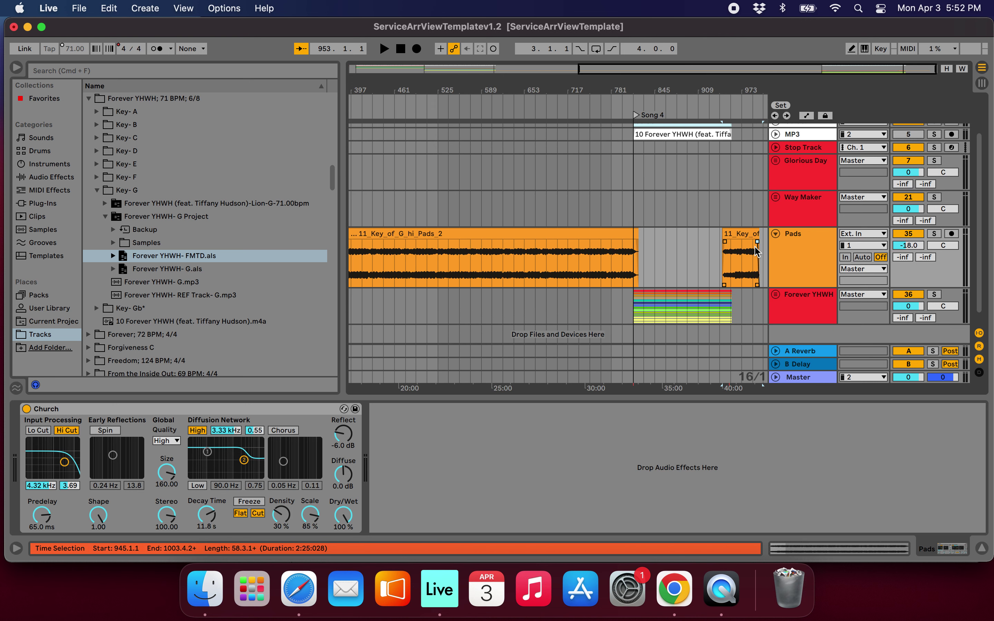
scroll(755, 246, up, 10)
click(626, 114)
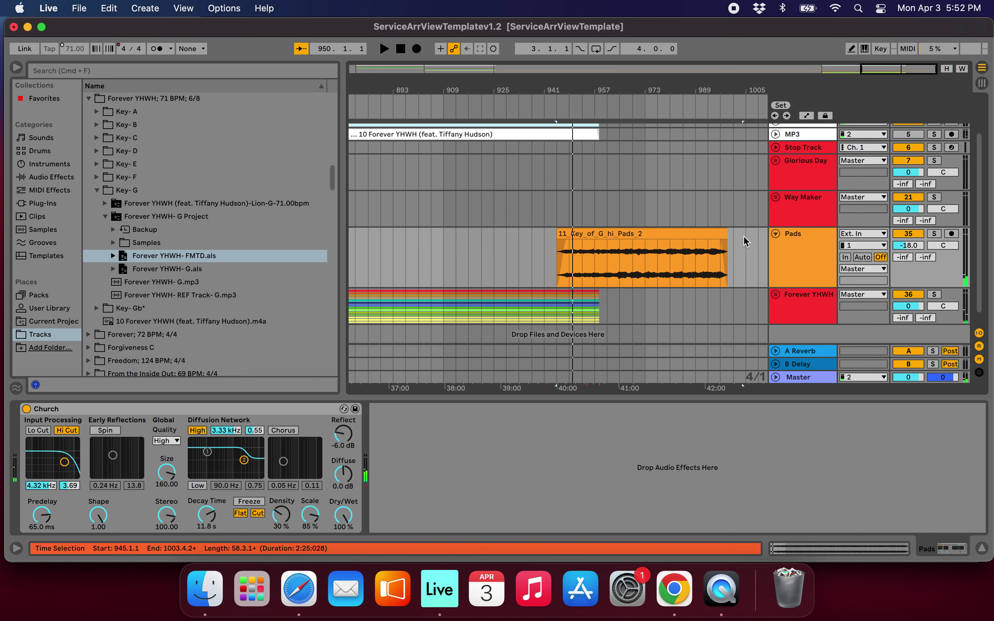
click(775, 234)
key(w)
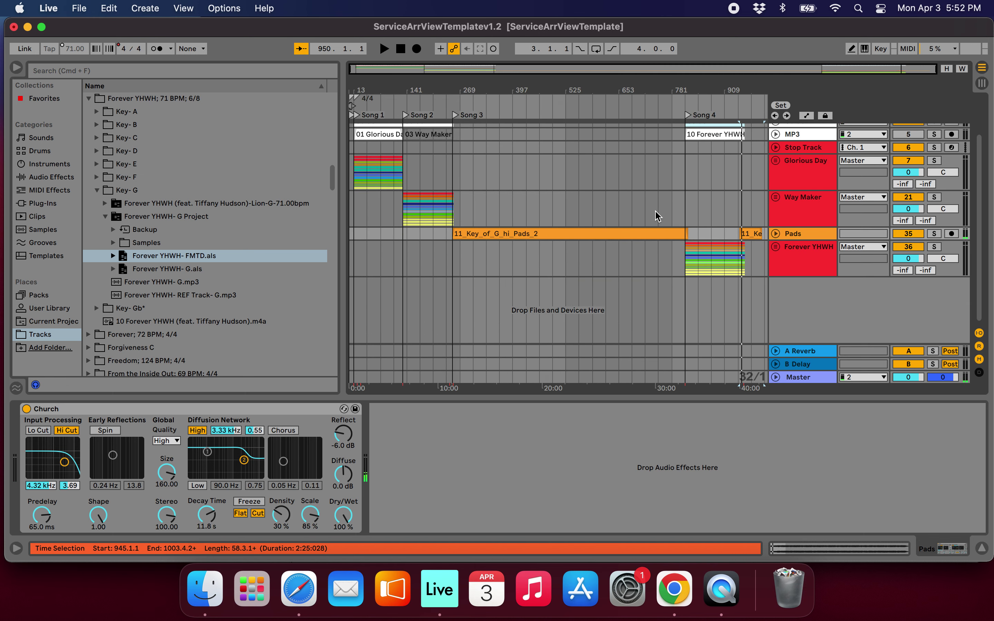
- Expand the Stop Track and cut the Stop clip from the start of the arrangement
scroll(657, 217, up, 4)
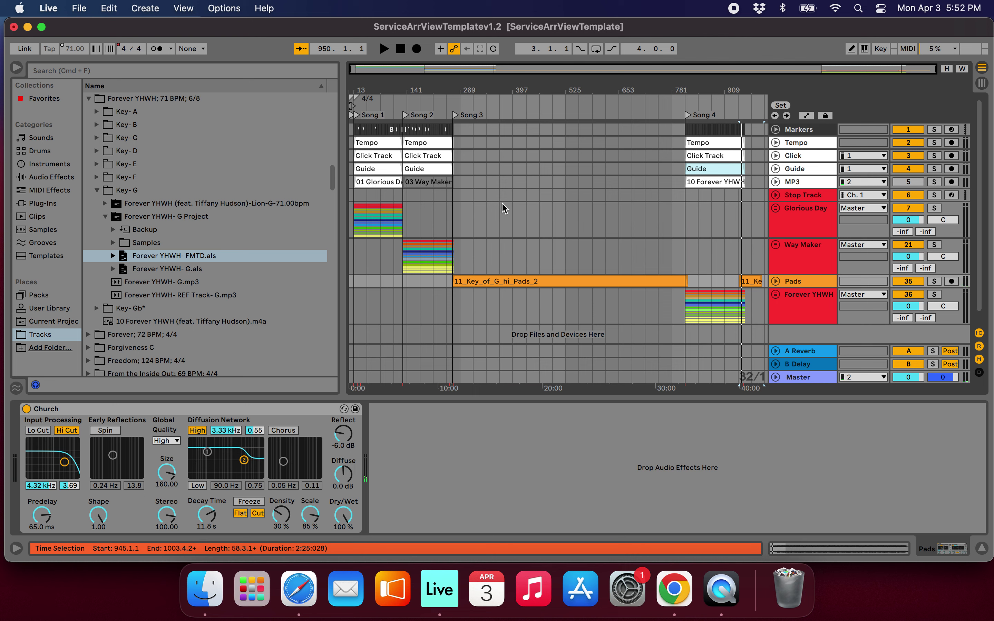
click(775, 194)
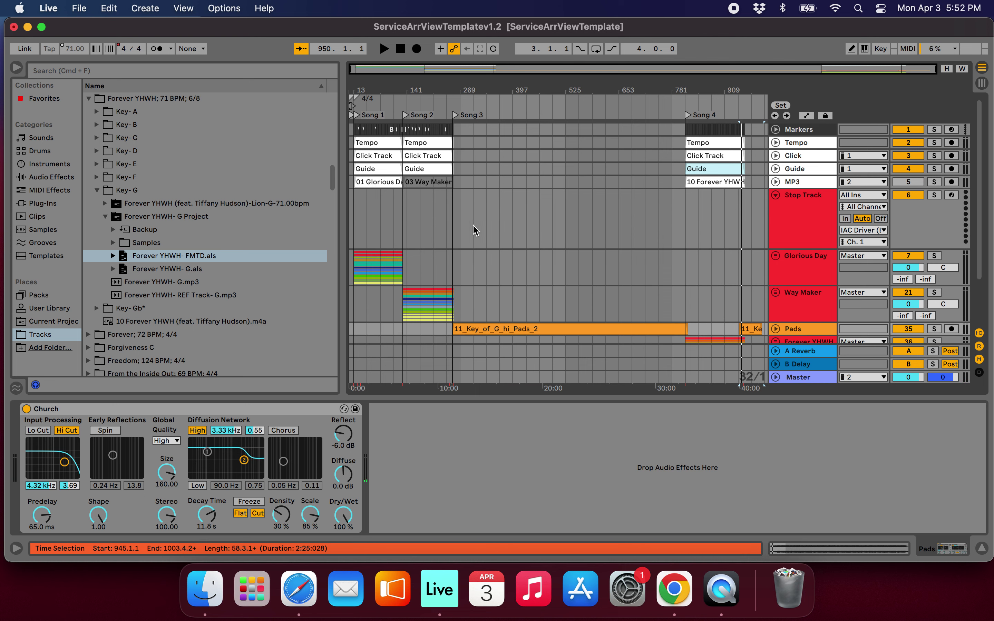
scroll(418, 221, up, 5)
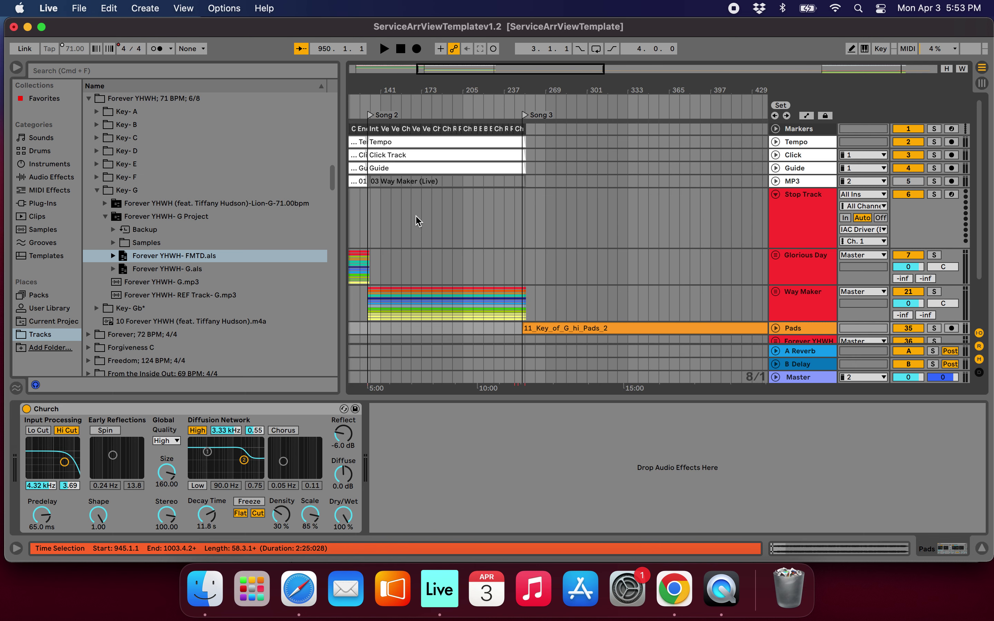
scroll(355, 222, up, 5)
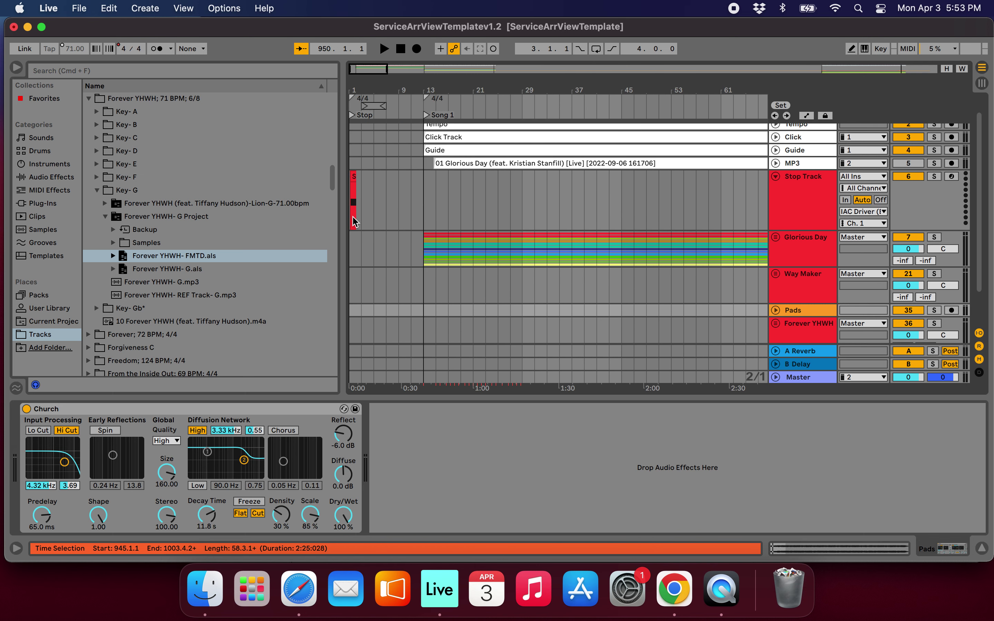
click(352, 179)
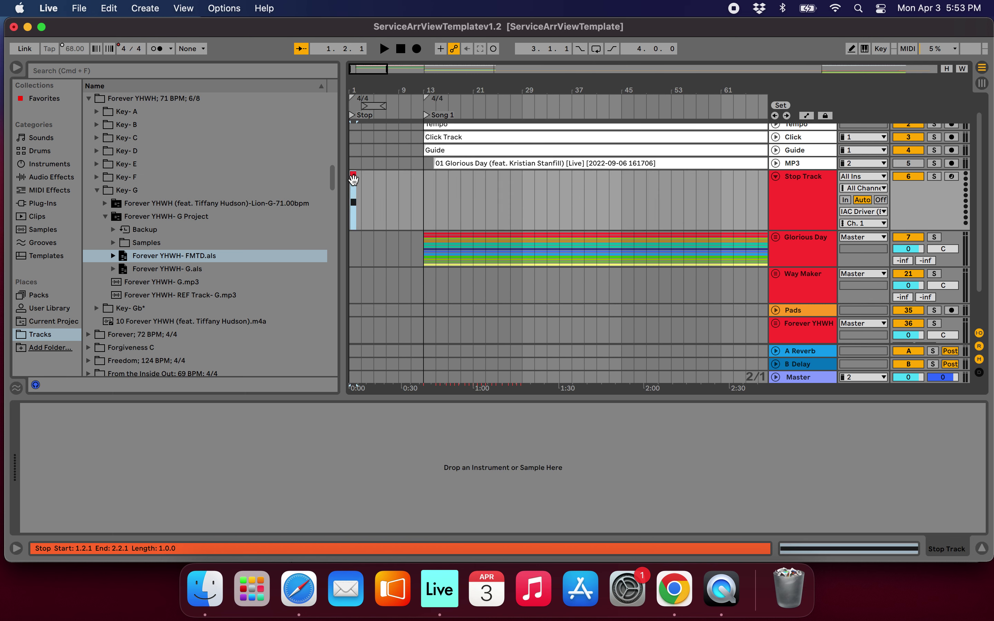
key(BackSpace)
- Paste the Stop clip on the Stop Track at bar 1000, just after the closing pad clip ends
scroll(661, 214, down, 3)
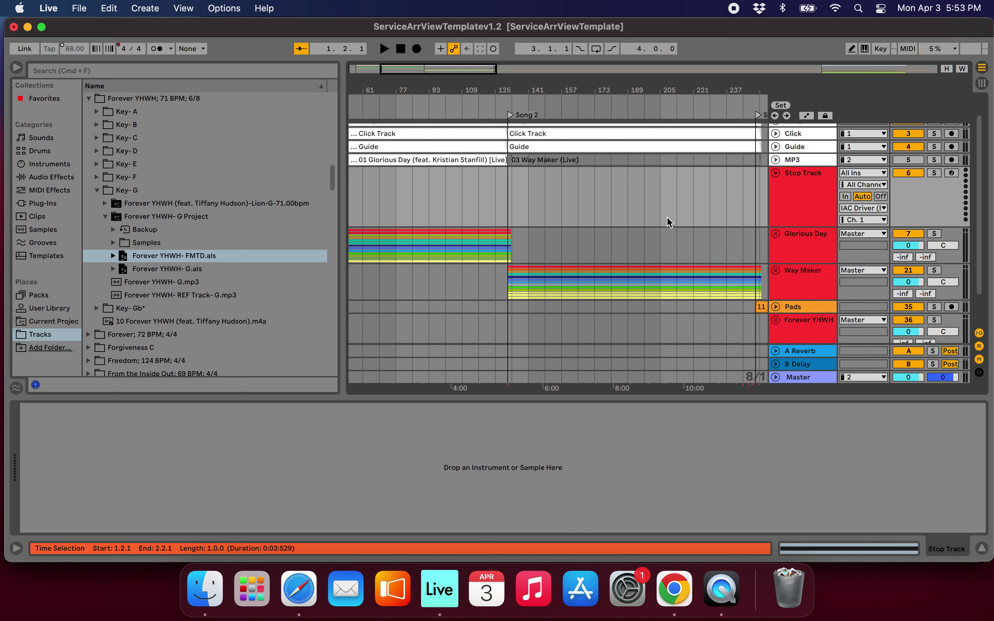
scroll(666, 217, right, 15)
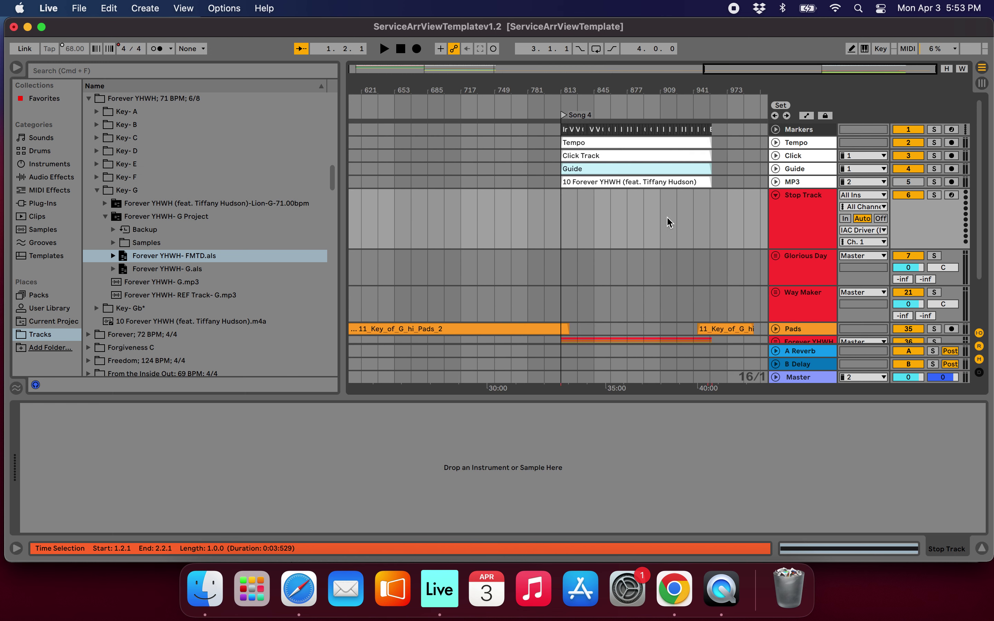
scroll(667, 216, down, 2)
scroll(750, 216, up, 6)
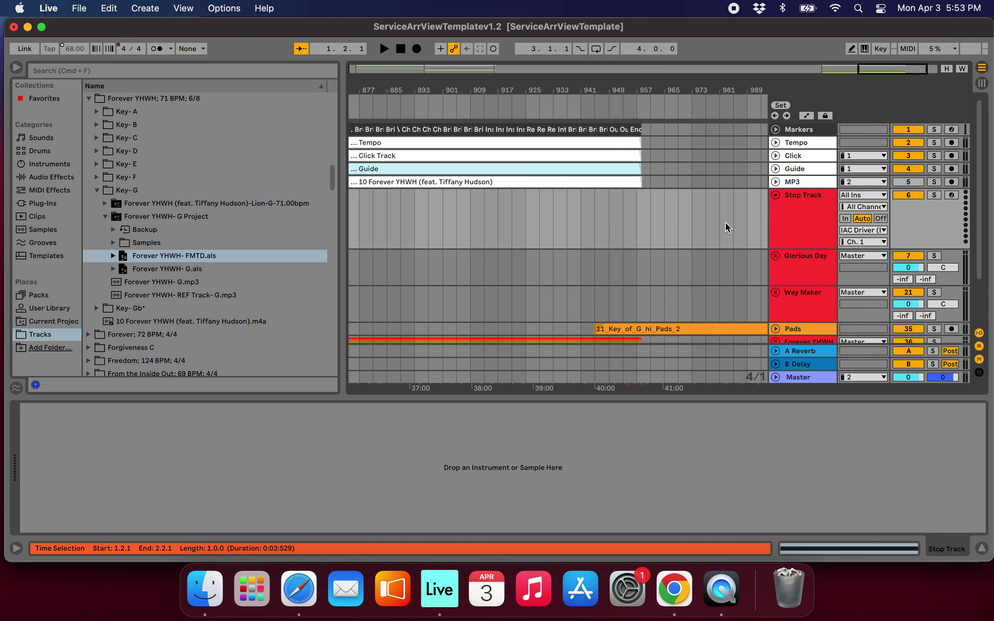
scroll(728, 228, up, 6)
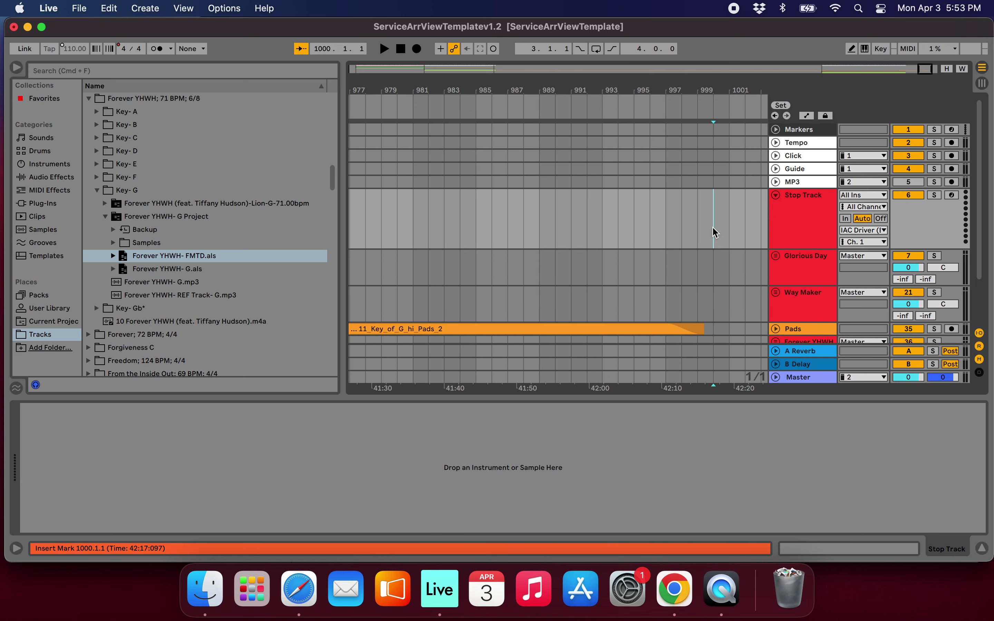
click(714, 228)
key(super+v)
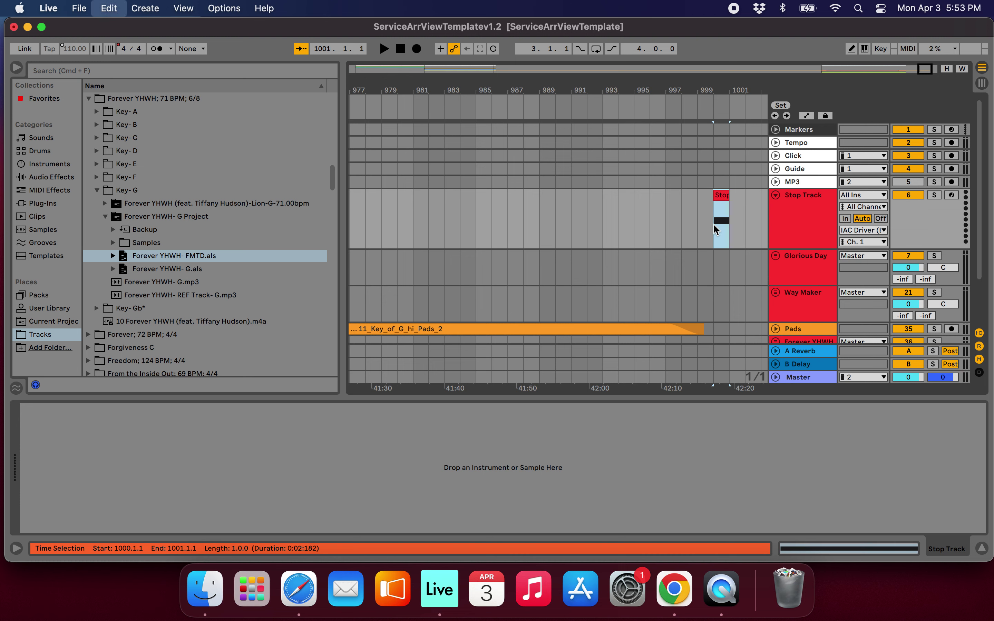
- Collapse the Stop Track and fit the entire arrangement in view
click(615, 112)
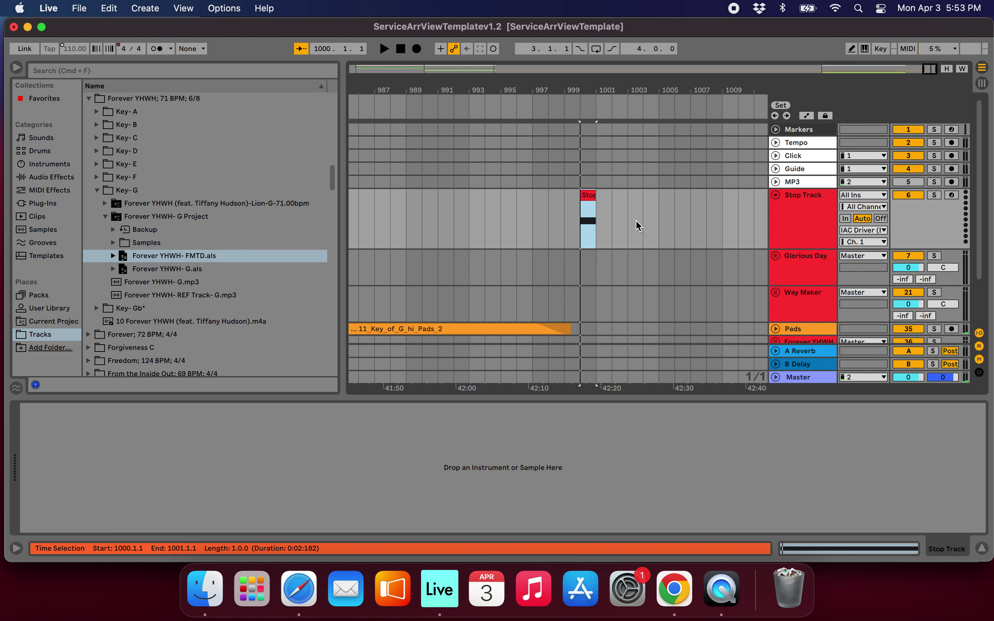
scroll(636, 220, down, 10)
click(775, 196)
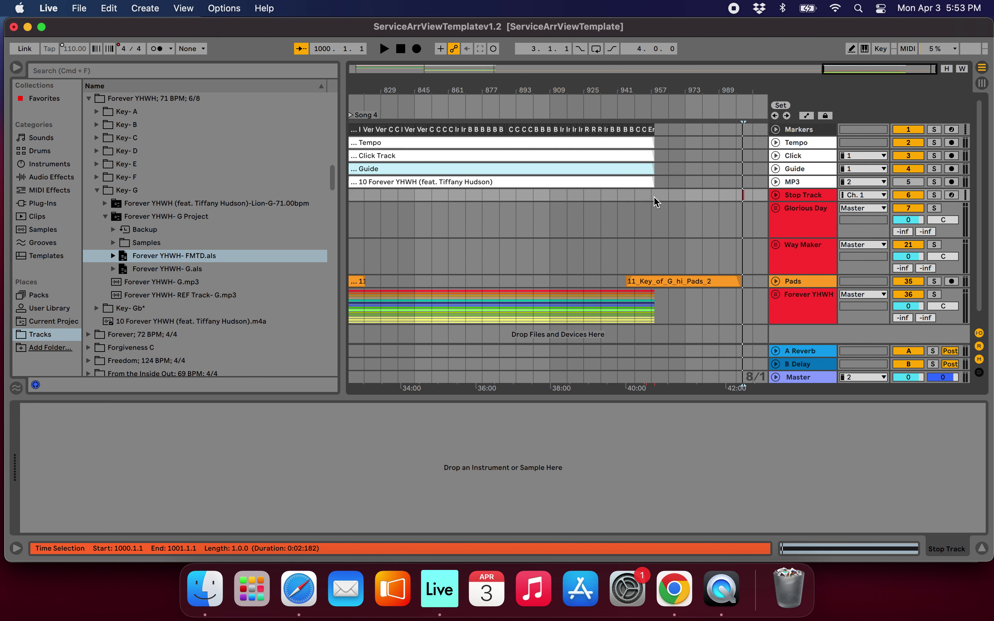
key(w)
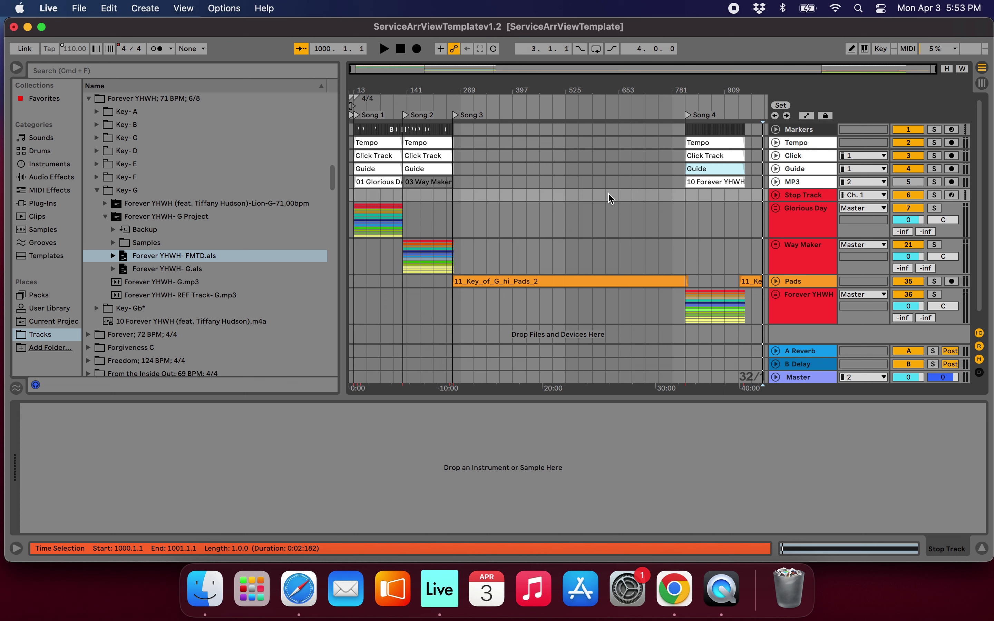